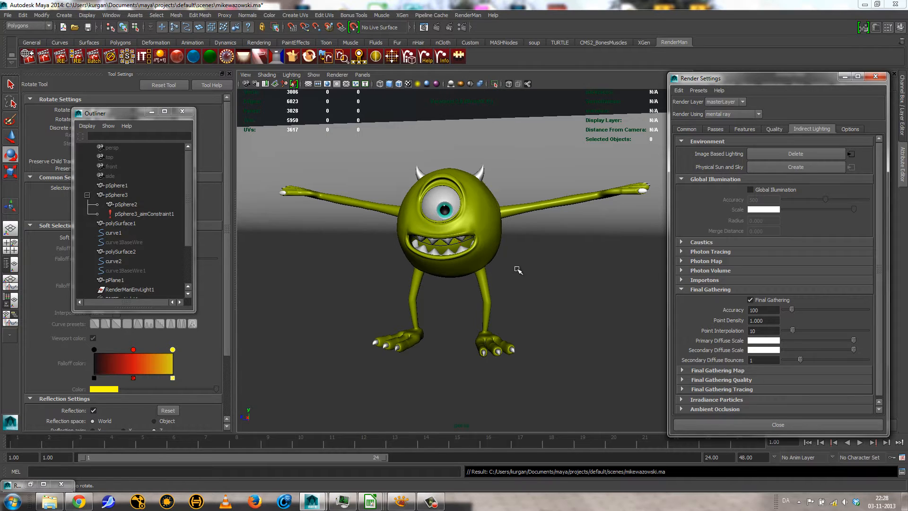
# Step: Examine the finished one-eyed character model from the front and both sides
pyautogui.keyDown('alt'); pyautogui.moveTo(544, 264); pyautogui.dragTo(483, 270); pyautogui.keyUp('alt')
pyautogui.keyDown('alt'); pyautogui.moveTo(482, 269); pyautogui.dragTo(501, 278, button='right'); pyautogui.keyUp('alt')
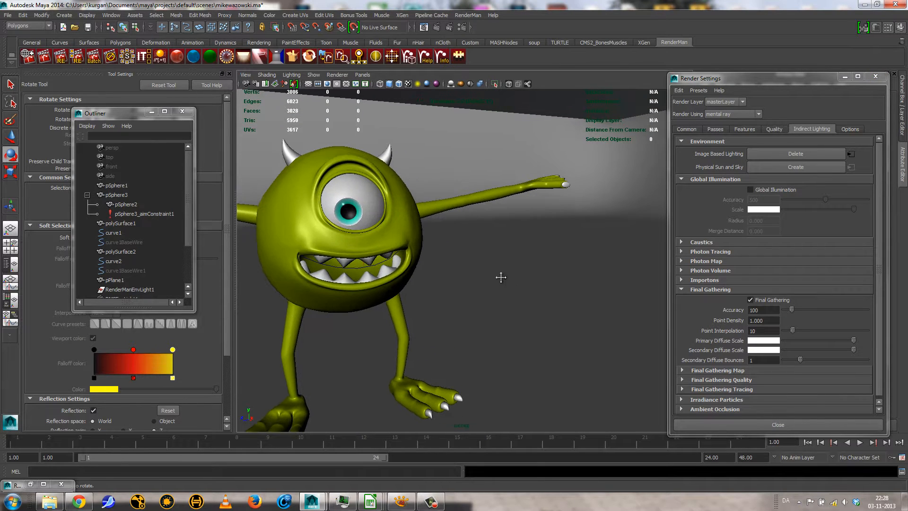
pyautogui.keyDown('alt'); pyautogui.moveTo(500, 278); pyautogui.dragTo(564, 276, button='middle'); pyautogui.keyUp('alt')
pyautogui.keyDown('alt'); pyautogui.moveTo(545, 278); pyautogui.dragTo(510, 281); pyautogui.keyUp('alt')
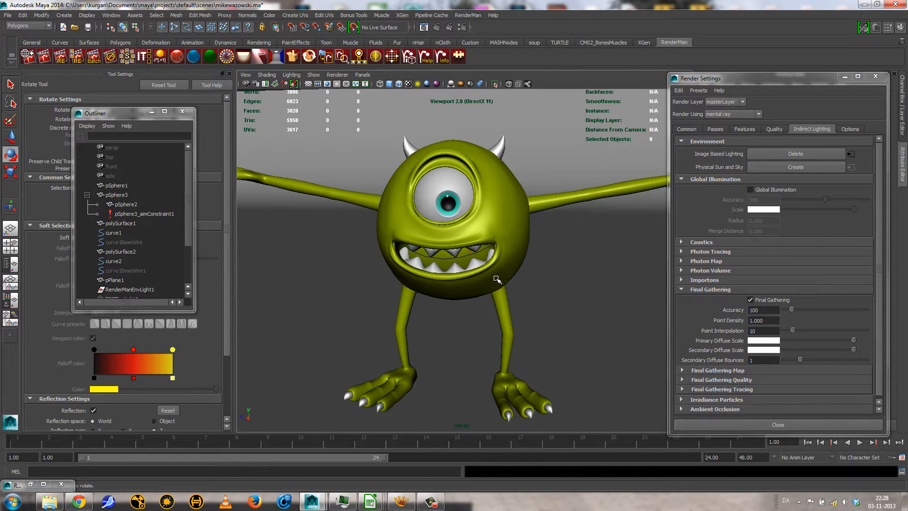
pyautogui.keyDown('alt'); pyautogui.moveTo(525, 233); pyautogui.dragTo(503, 261); pyautogui.keyUp('alt')
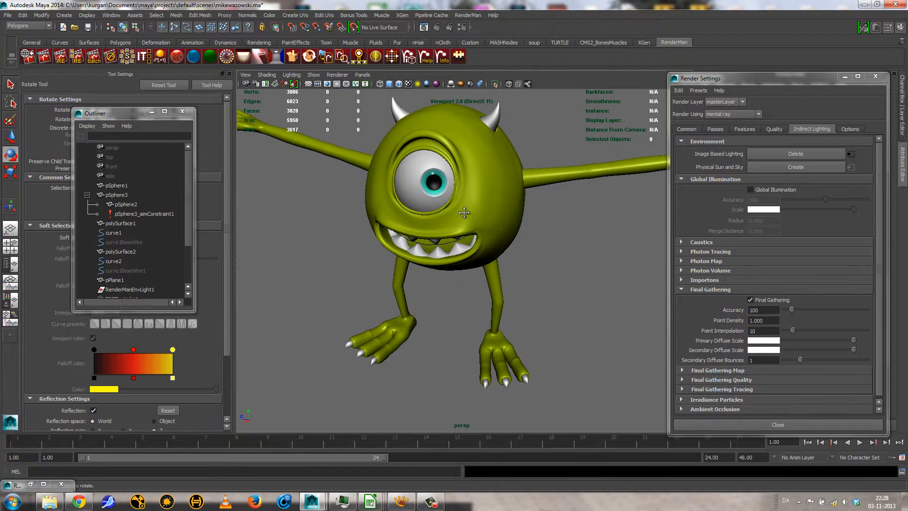
pyautogui.keyDown('alt'); pyautogui.moveTo(465, 213); pyautogui.dragTo(496, 227); pyautogui.keyUp('alt')
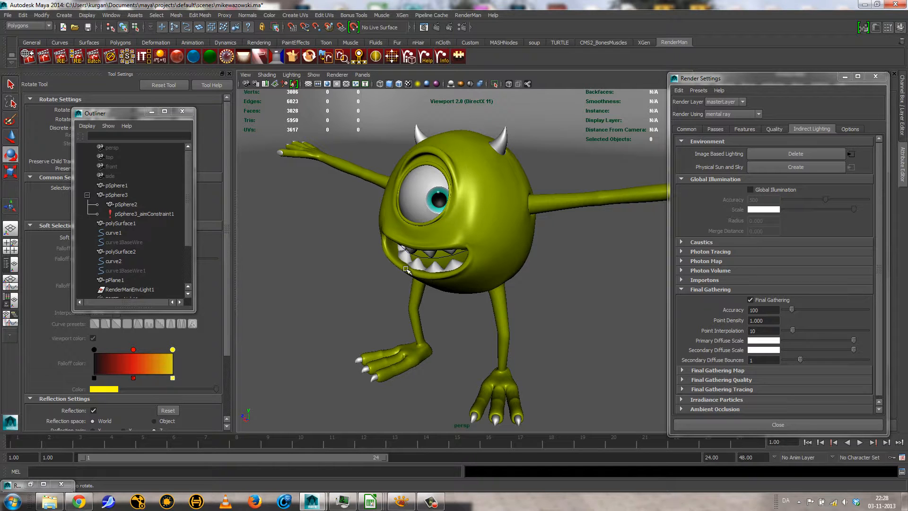
pyautogui.keyDown('alt'); pyautogui.moveTo(408, 270); pyautogui.dragTo(483, 278); pyautogui.keyUp('alt')
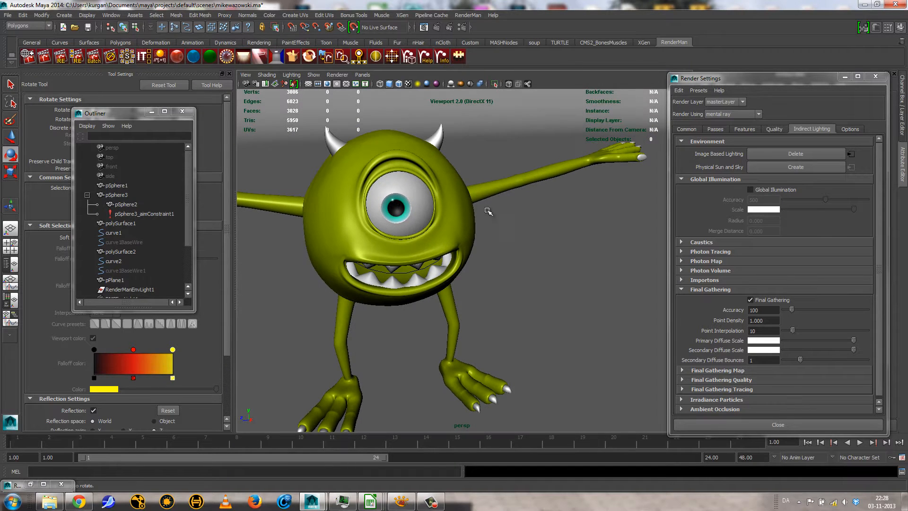
# Step: Compare the character body's unsmoothed low-poly mesh with its smooth preview
pyautogui.click(462, 195)
pyautogui.keyDown('alt'); pyautogui.moveTo(551, 274); pyautogui.dragTo(480, 280); pyautogui.keyUp('alt')
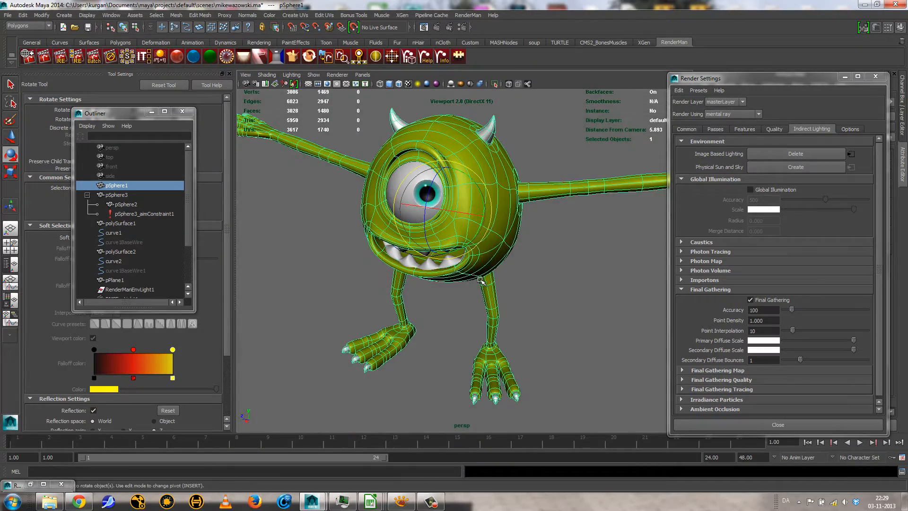
pyautogui.press('1')
pyautogui.click(542, 281)
pyautogui.keyDown('alt'); pyautogui.moveTo(541, 281); pyautogui.dragTo(586, 274); pyautogui.keyUp('alt')
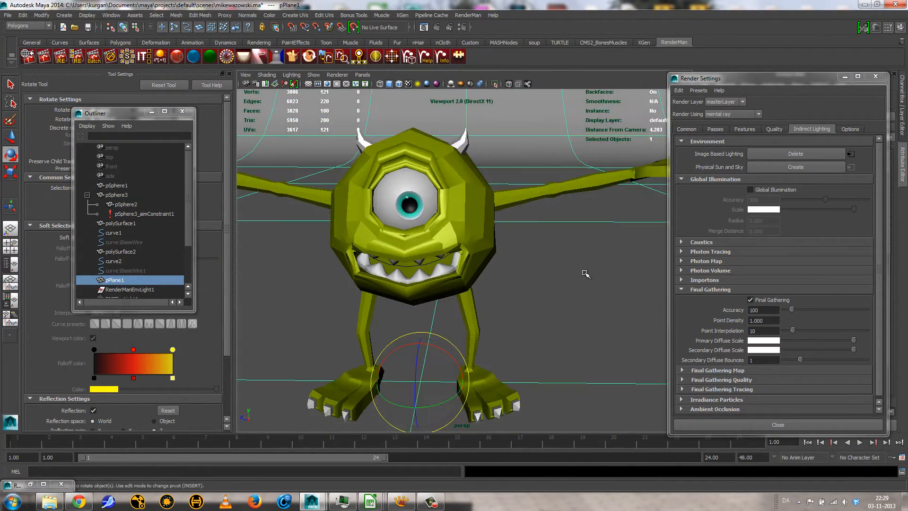
pyautogui.keyDown('alt'); pyautogui.moveTo(586, 274); pyautogui.dragTo(462, 260, button='right'); pyautogui.keyUp('alt')
pyautogui.keyDown('alt'); pyautogui.moveTo(462, 260); pyautogui.dragTo(554, 231); pyautogui.keyUp('alt')
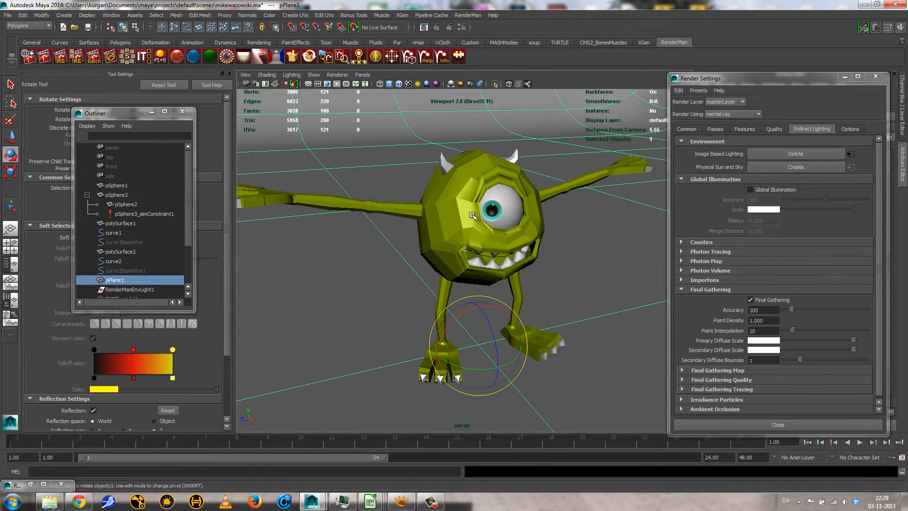
pyautogui.click(442, 216)
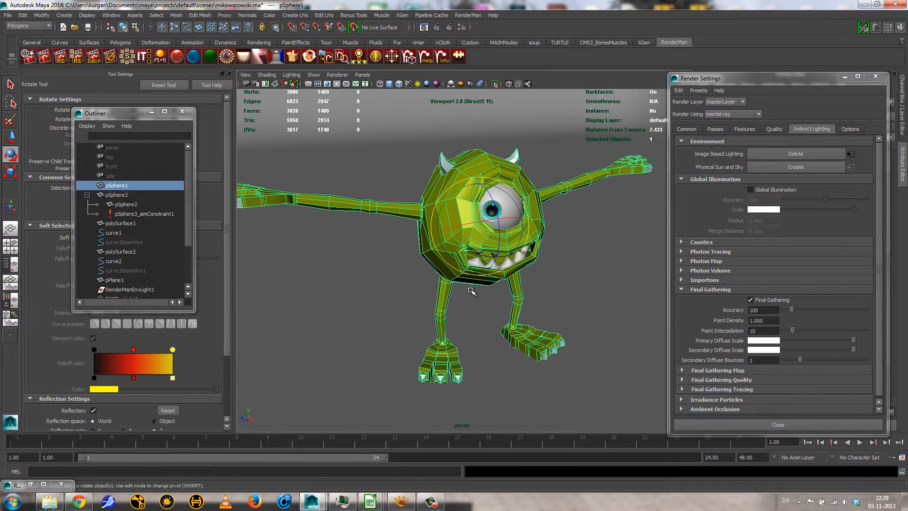
pyautogui.click(559, 309)
pyautogui.moveTo(587, 288)
pyautogui.keyDown('alt'); pyautogui.mouseDown()
pyautogui.moveTo(491, 271)
pyautogui.moveTo(578, 286)
pyautogui.mouseUp(); pyautogui.keyUp('alt')
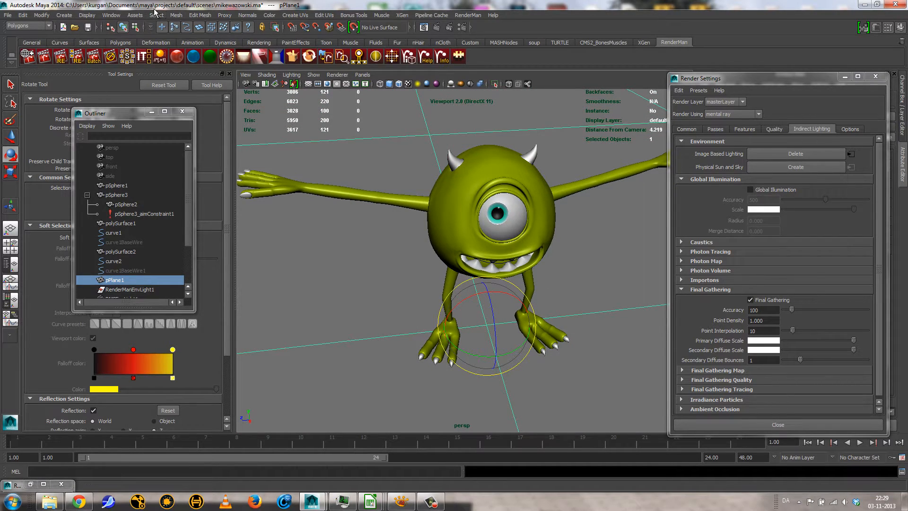
# Step: Start a new scene without saving the current one and close the Outliner
pyautogui.click(65, 29)
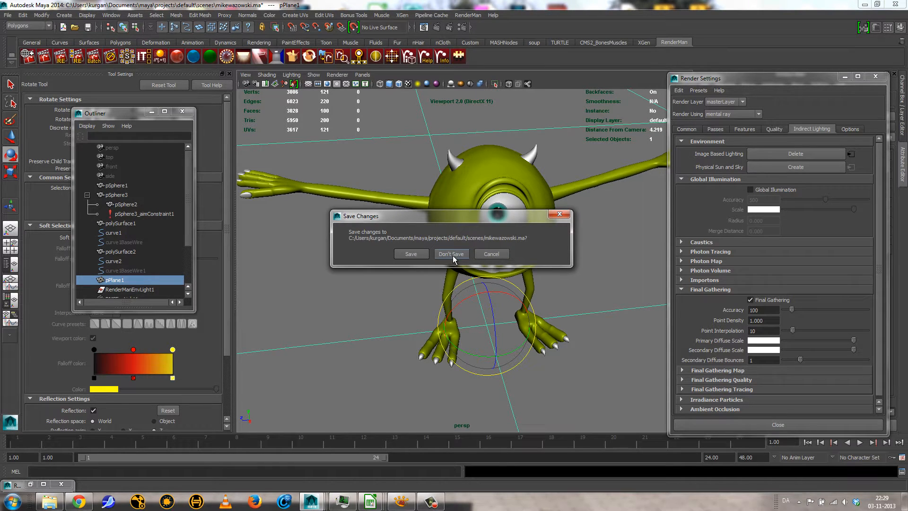
pyautogui.click(451, 254)
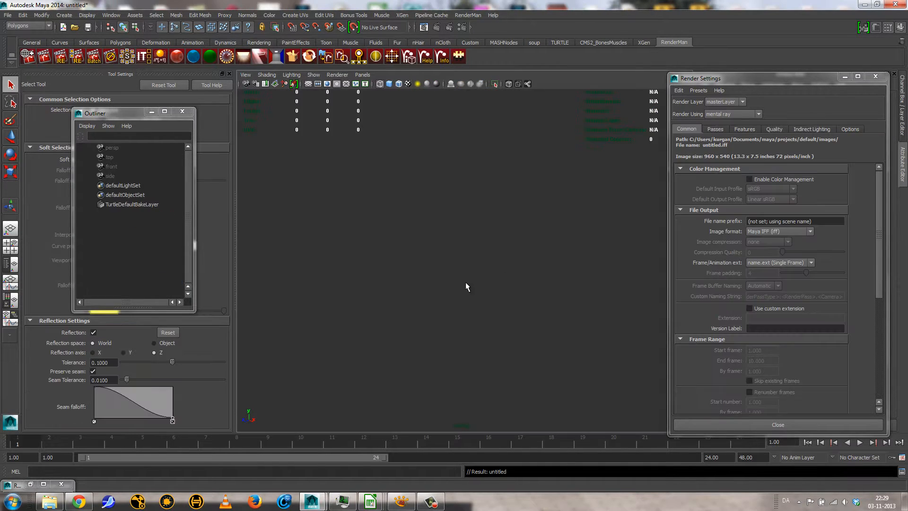
pyautogui.click(187, 113)
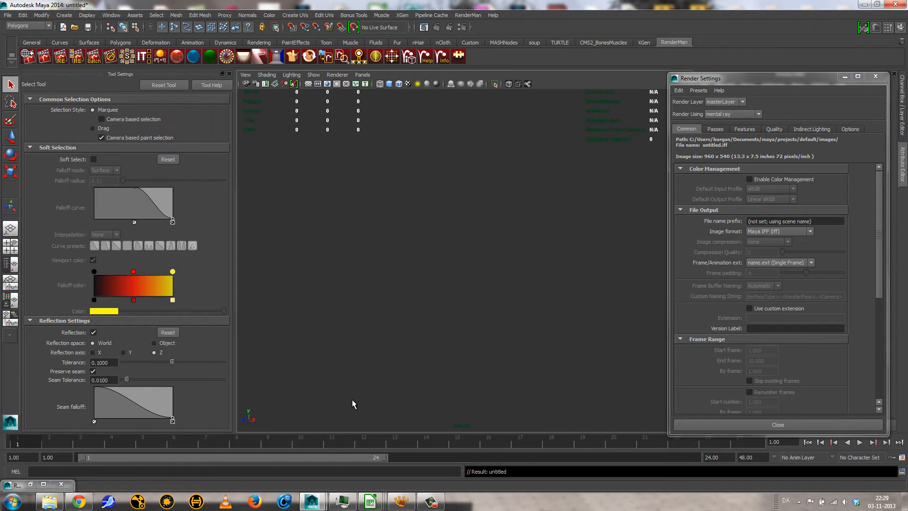
# Step: Switch to XnView, shrink the Mike-Wazowski2.jpg window and place it beside the modelling view, then close Maya's Render Settings
pyautogui.click(401, 501)
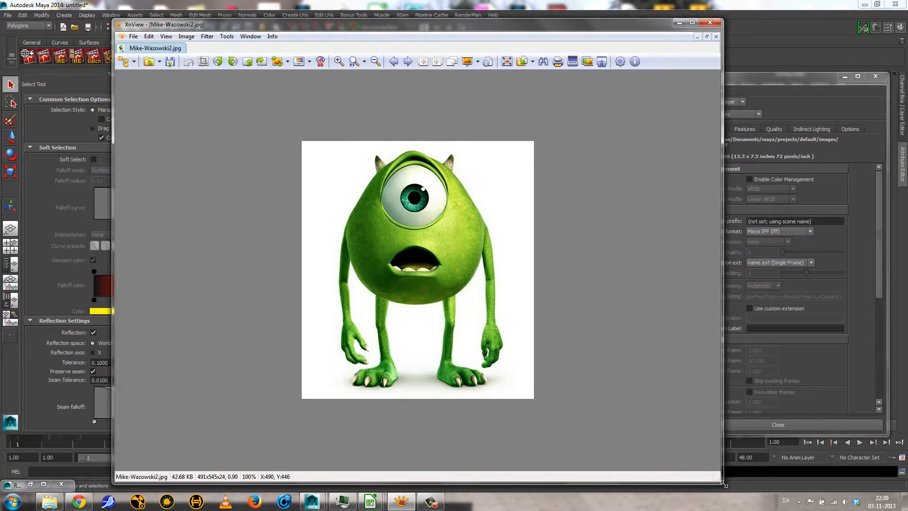
pyautogui.moveTo(723, 483); pyautogui.dragTo(365, 344)
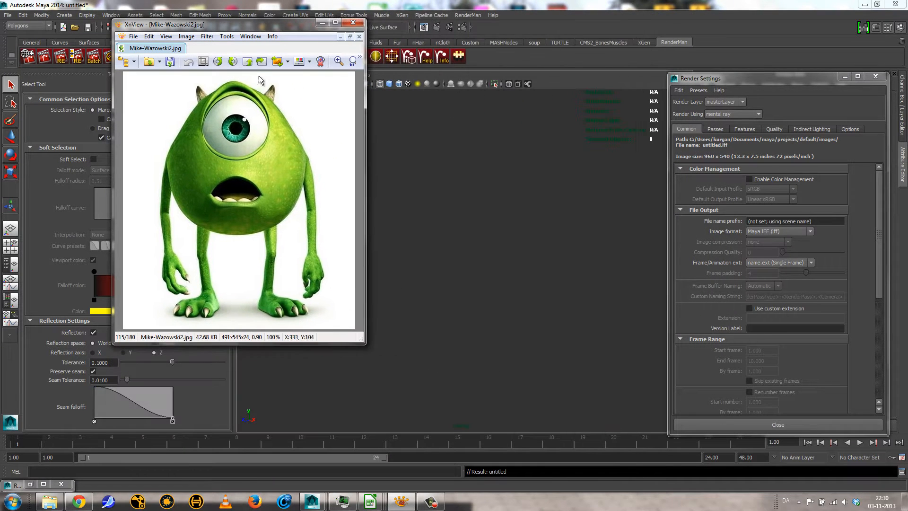
pyautogui.moveTo(229, 28); pyautogui.dragTo(781, 201)
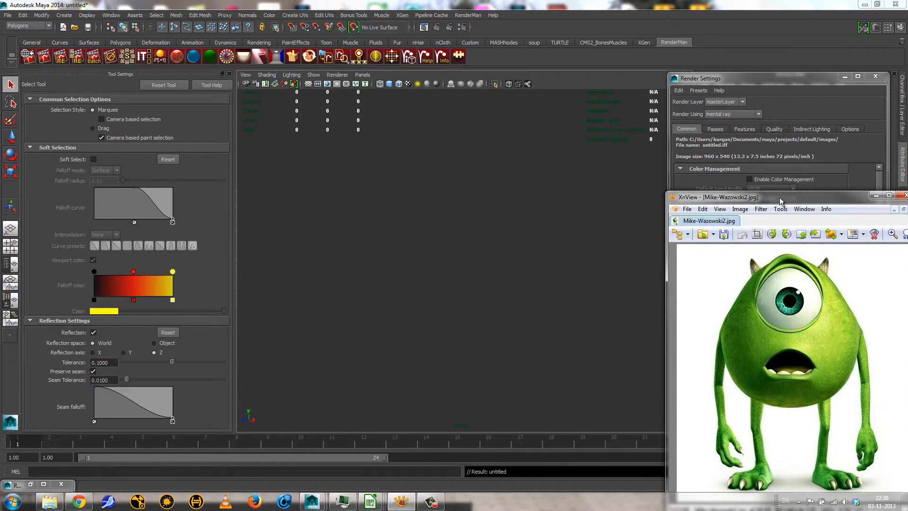
pyautogui.click(876, 76)
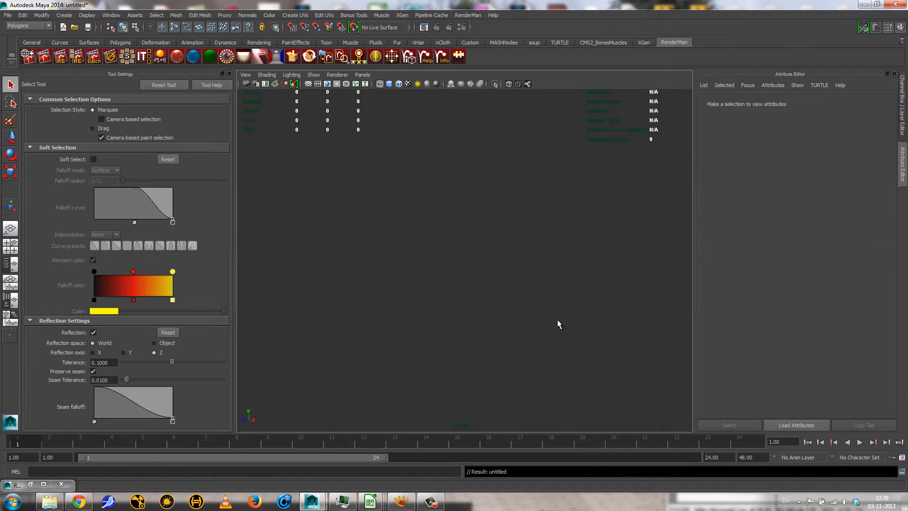
# Step: Show the grid in the perspective view and check the character's body shape in the reference image
pyautogui.click(309, 85)
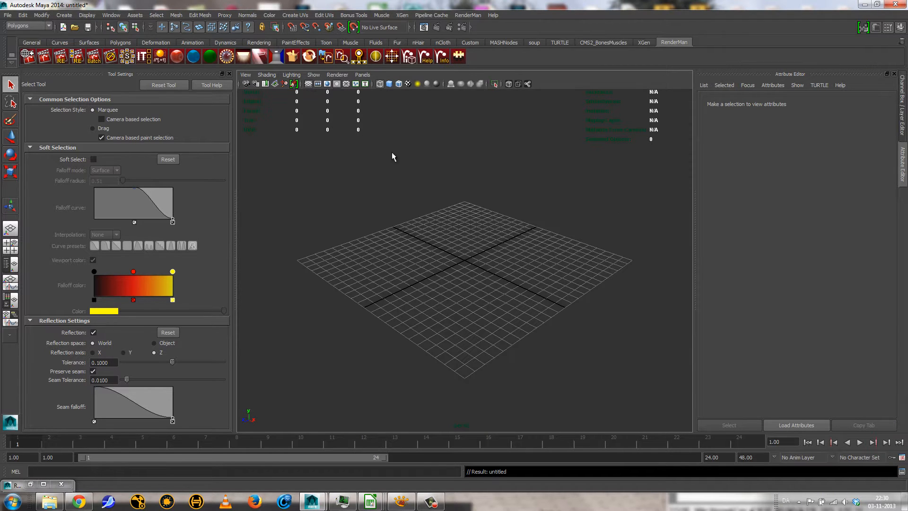
pyautogui.keyDown('alt'); pyautogui.moveTo(523, 331); pyautogui.dragTo(455, 342); pyautogui.keyUp('alt')
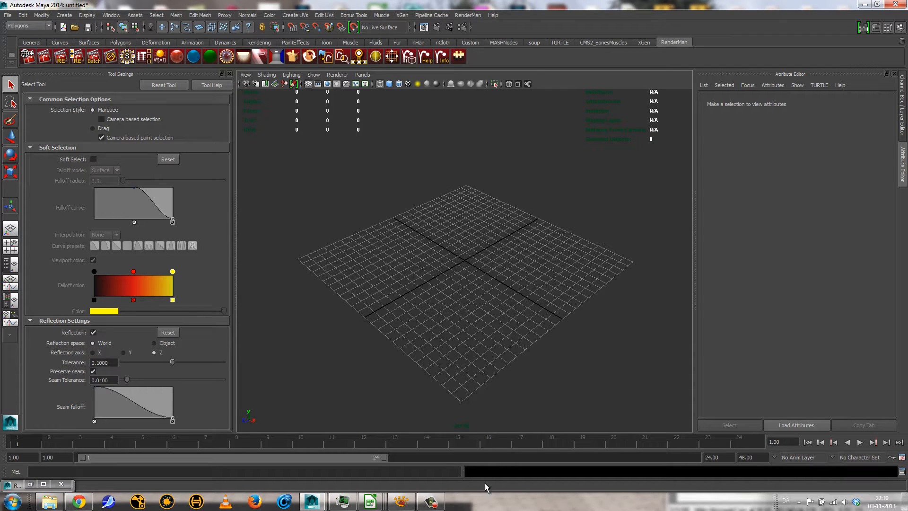
pyautogui.click(401, 501)
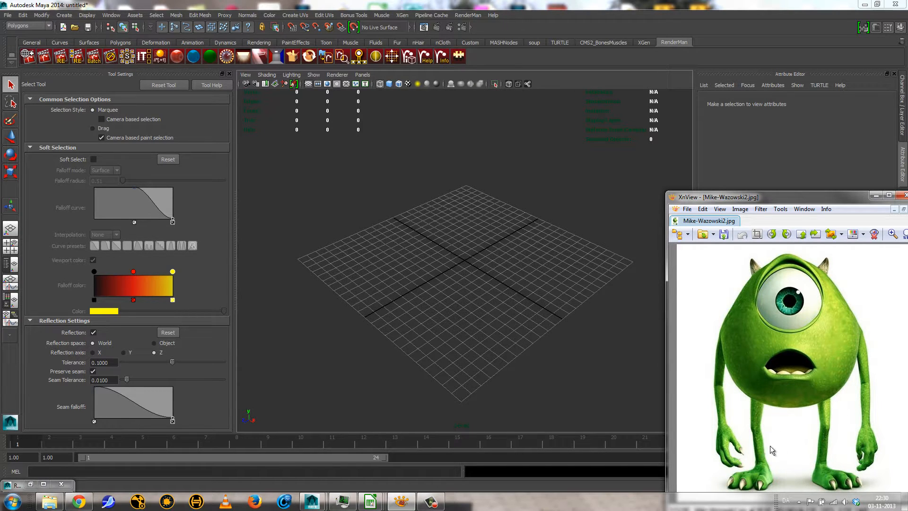
pyautogui.moveTo(449, 229)
pyautogui.keyDown('alt'); pyautogui.mouseDown()
pyautogui.moveTo(430, 201)
pyautogui.moveTo(410, 205)
pyautogui.moveTo(446, 223)
pyautogui.mouseUp(); pyautogui.keyUp('alt')
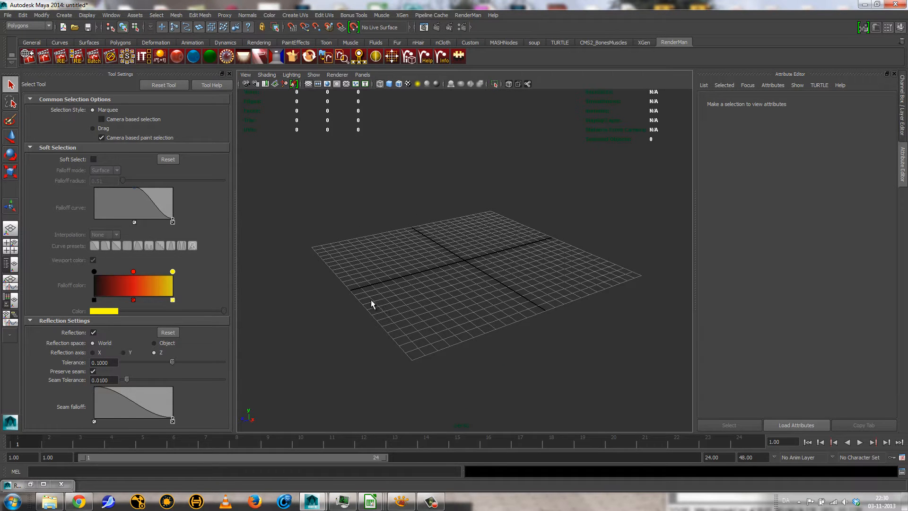
pyautogui.keyDown('alt'); pyautogui.moveTo(437, 261); pyautogui.dragTo(427, 256); pyautogui.keyUp('alt')
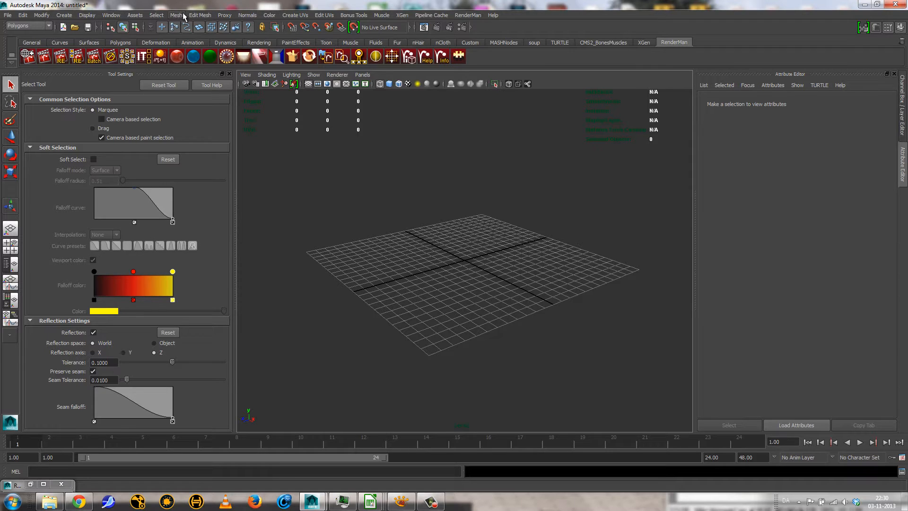
# Step: Create a polygon sphere at the origin, frame it in the view and display it shaded
pyautogui.click(65, 14)
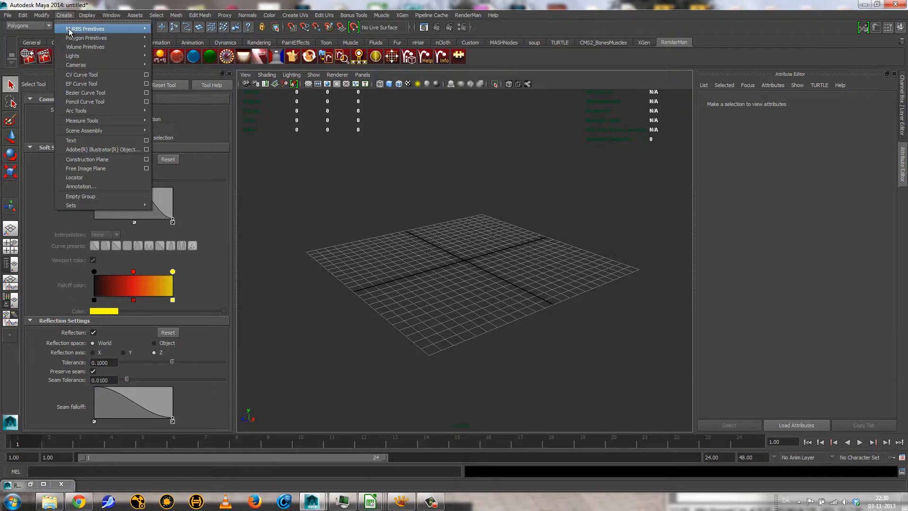
pyautogui.moveTo(77, 40)
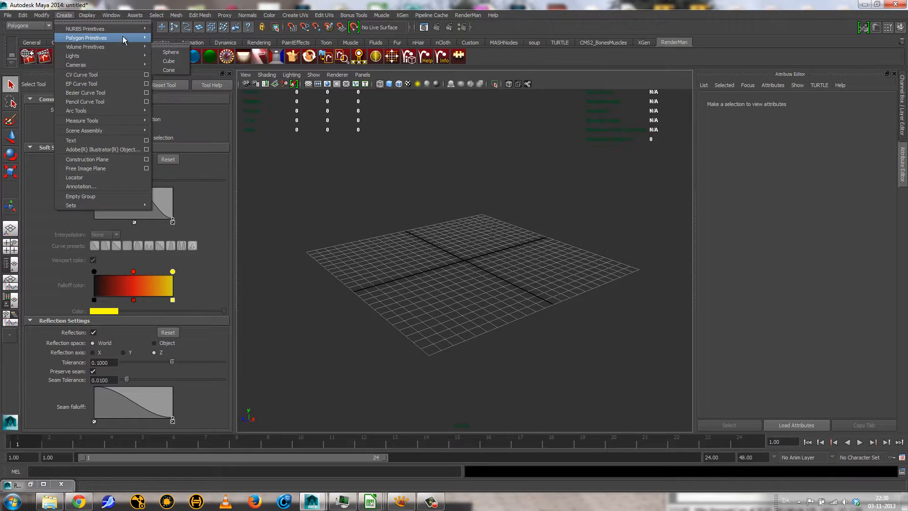
pyautogui.click(200, 44)
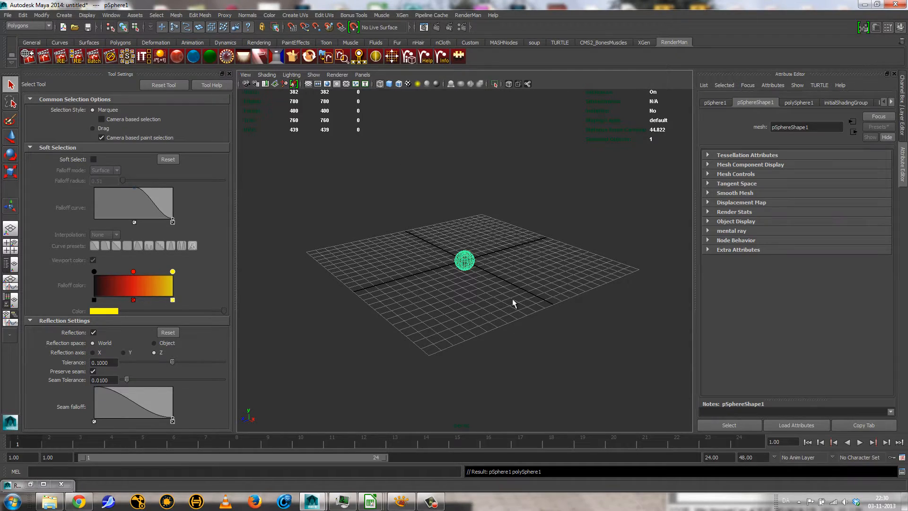
pyautogui.moveTo(455, 304)
pyautogui.keyDown('alt'); pyautogui.mouseDown()
pyautogui.moveTo(396, 307)
pyautogui.moveTo(490, 306)
pyautogui.moveTo(447, 304)
pyautogui.mouseUp(); pyautogui.keyUp('alt')
pyautogui.press('f')
pyautogui.press('5')
pyautogui.keyDown('alt'); pyautogui.moveTo(446, 304); pyautogui.dragTo(470, 303, button='right'); pyautogui.keyUp('alt')
pyautogui.keyDown('alt'); pyautogui.moveTo(470, 304); pyautogui.dragTo(473, 301); pyautogui.keyUp('alt')
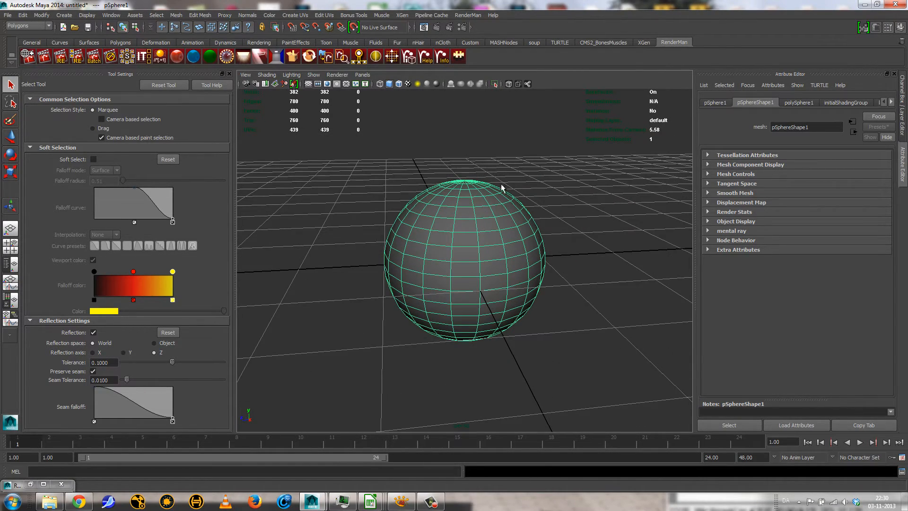
# Step: Set the sphere's axis and height subdivisions to 10
pyautogui.click(805, 107)
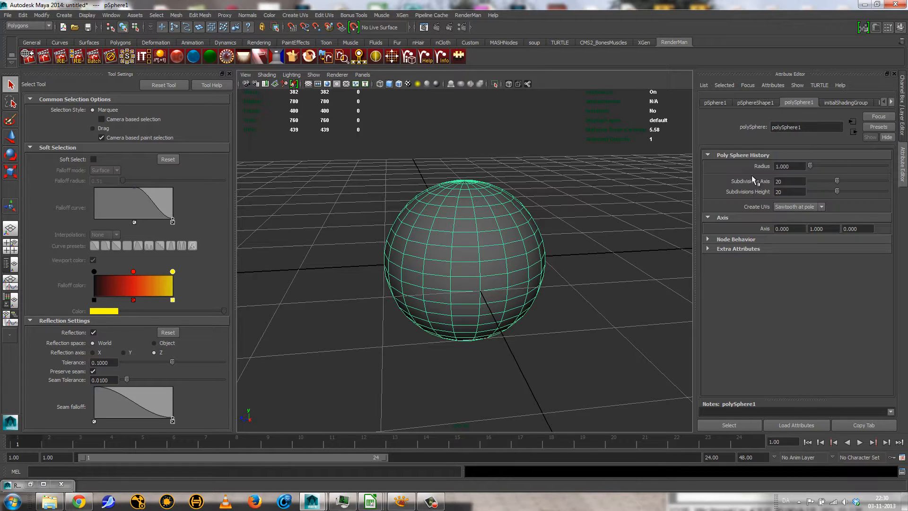
pyautogui.click(794, 182)
pyautogui.press('Tab')
pyautogui.write('10')
pyautogui.press('Tab')
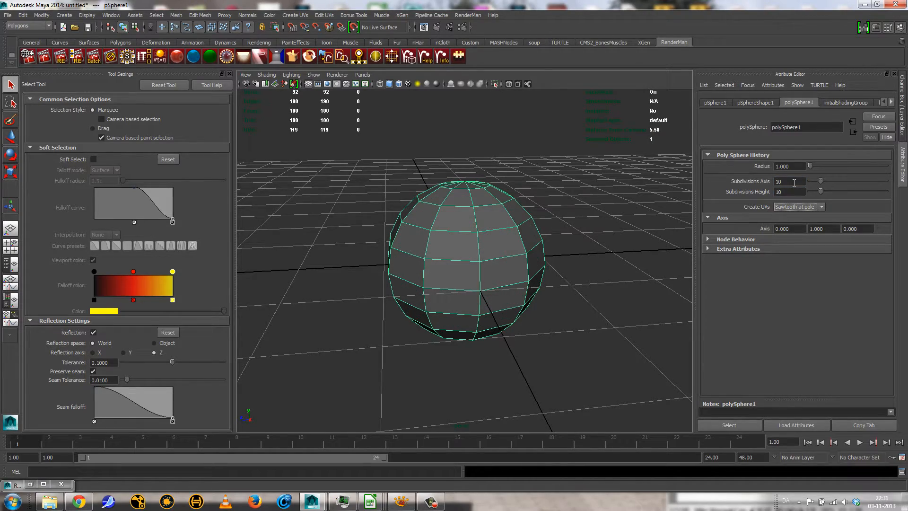
# Step: Rotate the sphere forward about its X axis so that its pole faces the front
pyautogui.keyDown('alt'); pyautogui.moveTo(398, 258); pyautogui.dragTo(482, 260); pyautogui.keyUp('alt')
pyautogui.press('e')
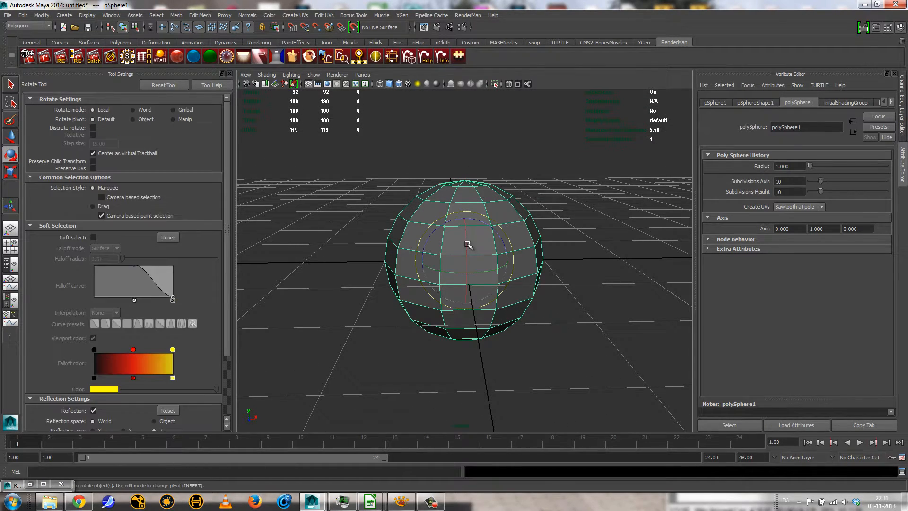
pyautogui.moveTo(466, 228); pyautogui.dragTo(468, 275)
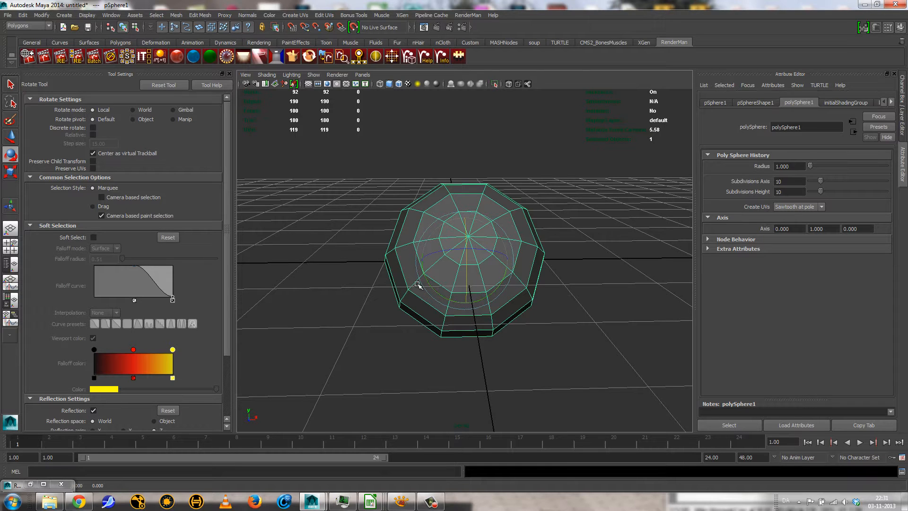
pyautogui.moveTo(465, 239); pyautogui.dragTo(467, 252)
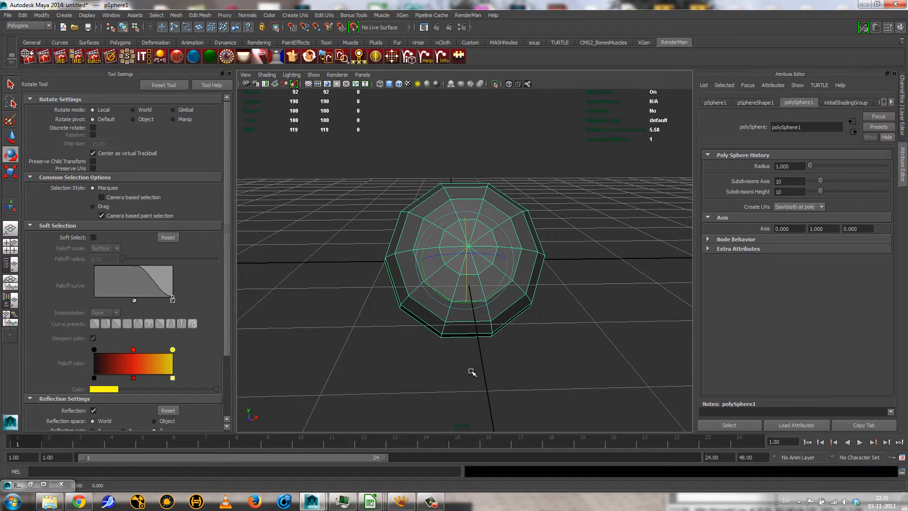
# Step: Tilt the sphere's pole back upward to match the eye position in the Mike-Wazowski2.jpg reference image
pyautogui.click(401, 501)
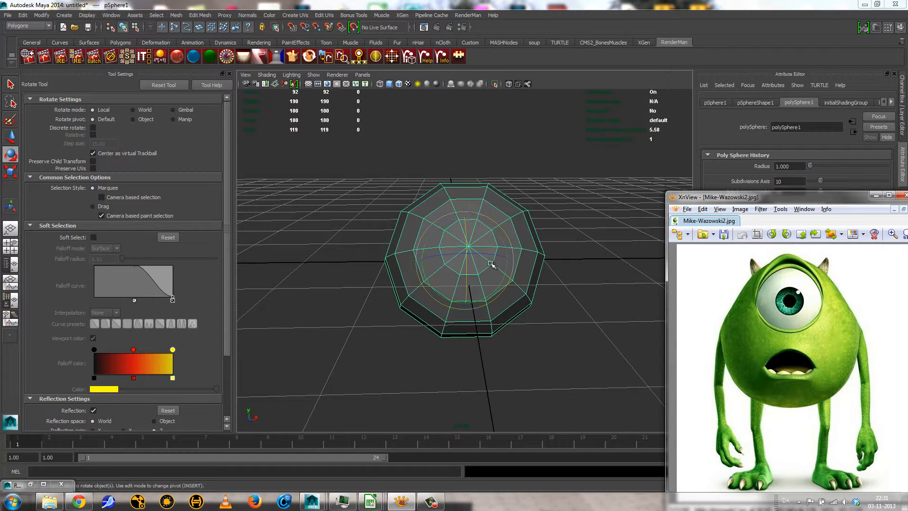
pyautogui.click(468, 243)
pyautogui.moveTo(468, 243); pyautogui.dragTo(469, 225)
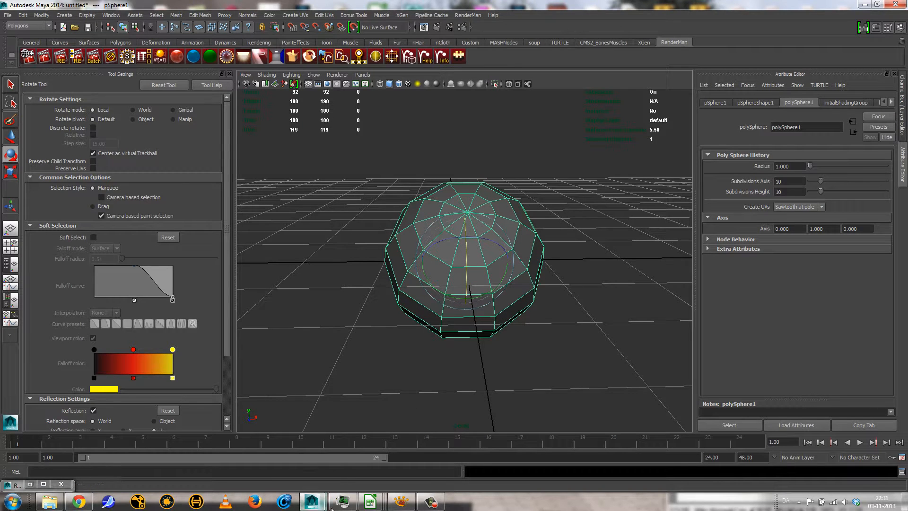
pyautogui.click(402, 502)
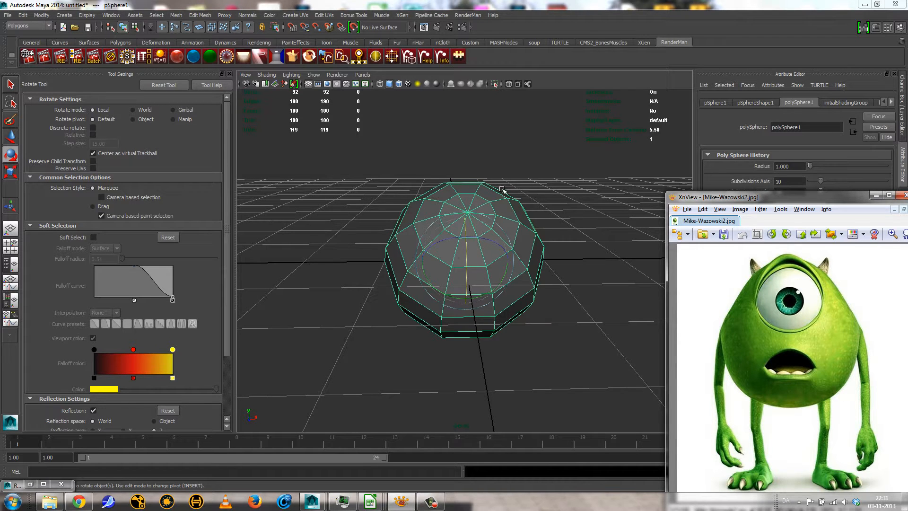
pyautogui.click(455, 210)
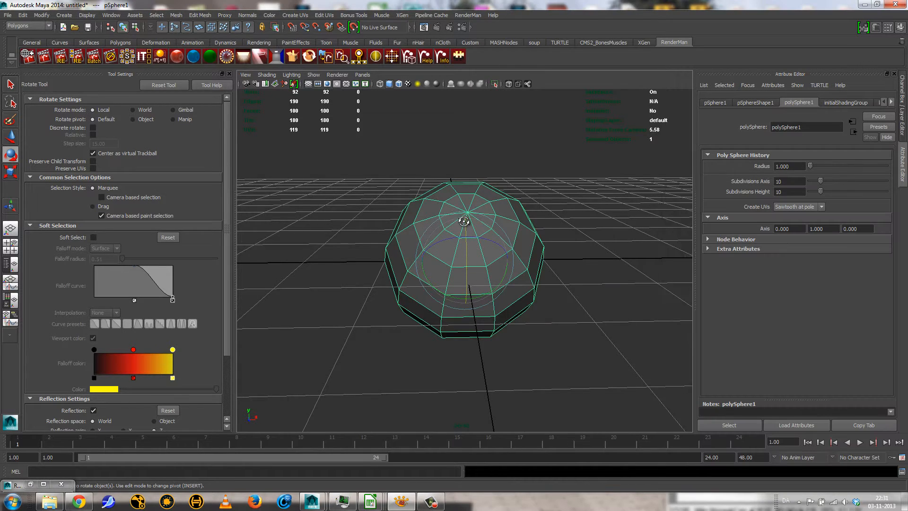
# Step: Select the topmost face of the sphere and turn on soft selection with a falloff radius of 0.97
pyautogui.keyDown('alt'); pyautogui.moveTo(456, 210); pyautogui.dragTo(548, 211); pyautogui.keyUp('alt')
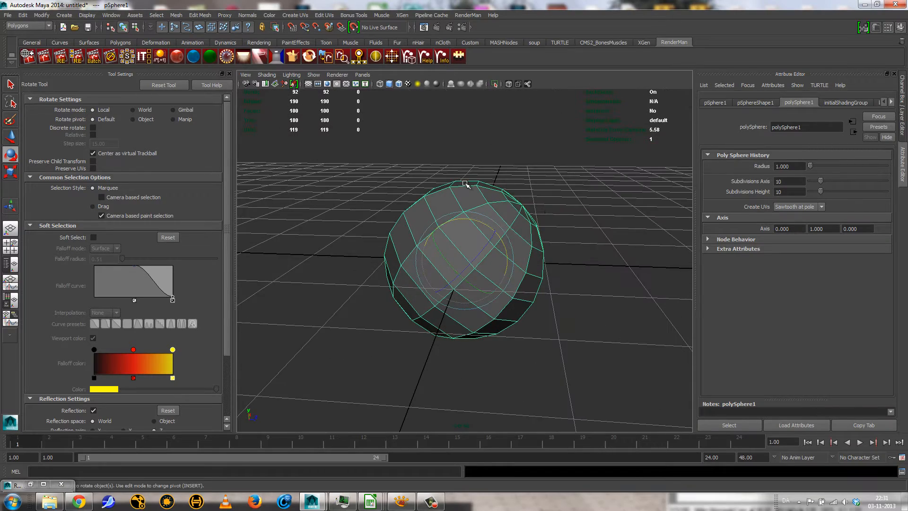
pyautogui.moveTo(465, 183); pyautogui.dragTo(472, 203, button='right')
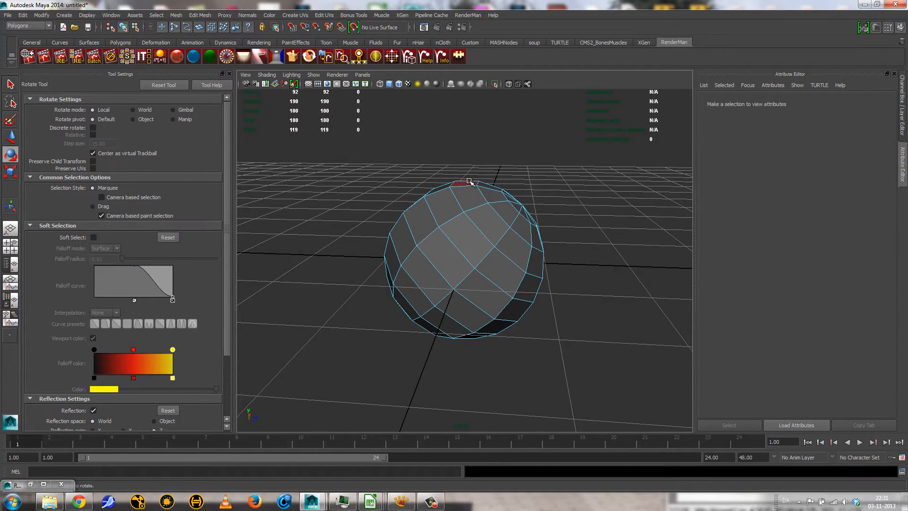
pyautogui.click(470, 181)
pyautogui.keyDown('alt'); pyautogui.moveTo(470, 185); pyautogui.dragTo(413, 256); pyautogui.keyUp('alt')
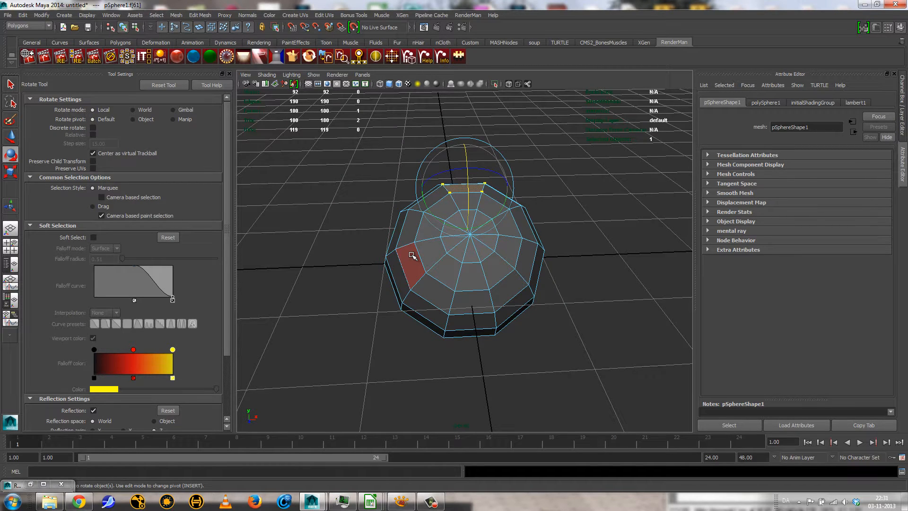
pyautogui.press('b')
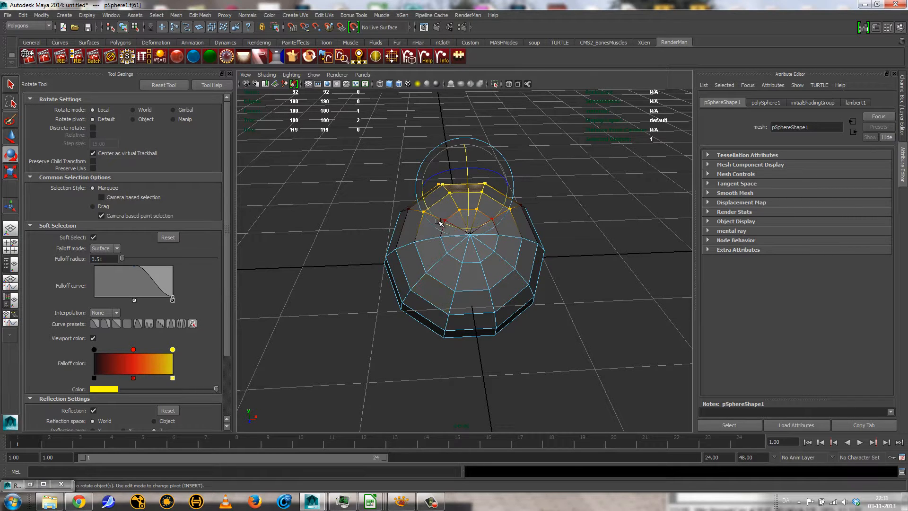
pyautogui.press('b')
pyautogui.moveTo(441, 220); pyautogui.dragTo(526, 216)
# Step: Switch the viewport to the front orthographic view with the sphere framed
pyautogui.click(362, 75)
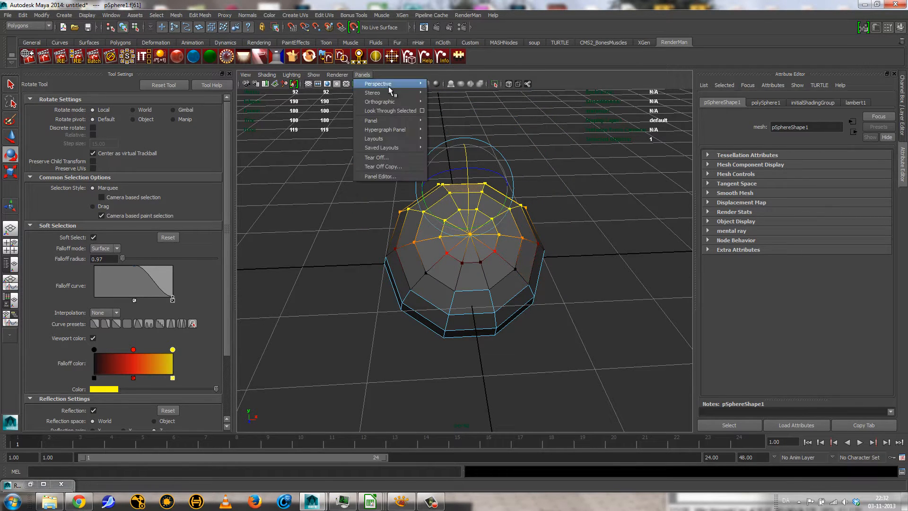
pyautogui.moveTo(393, 101)
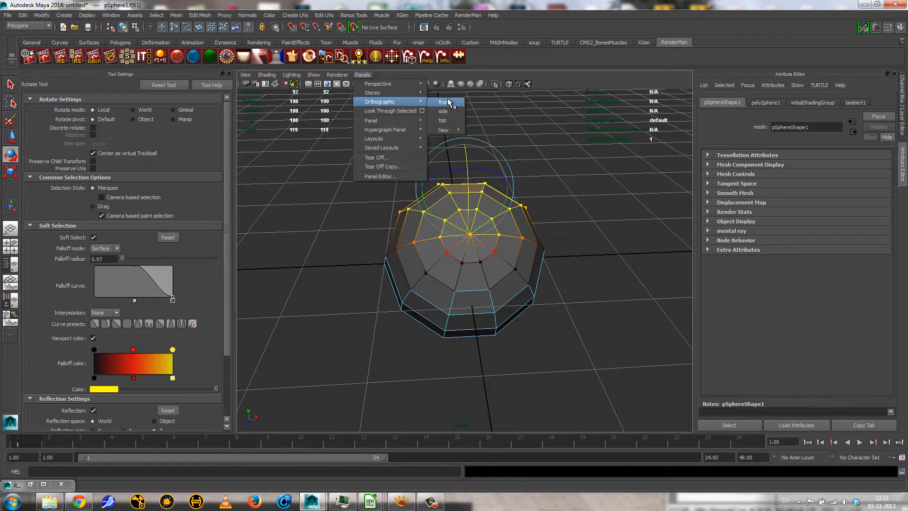
pyautogui.click(448, 102)
pyautogui.keyDown('alt'); pyautogui.moveTo(424, 252); pyautogui.dragTo(819, 317, button='right'); pyautogui.keyUp('alt')
pyautogui.keyDown('alt'); pyautogui.moveTo(610, 295); pyautogui.dragTo(558, 289, button='right'); pyautogui.keyUp('alt')
pyautogui.keyDown('alt'); pyautogui.moveTo(558, 289); pyautogui.dragTo(560, 285); pyautogui.keyUp('alt')
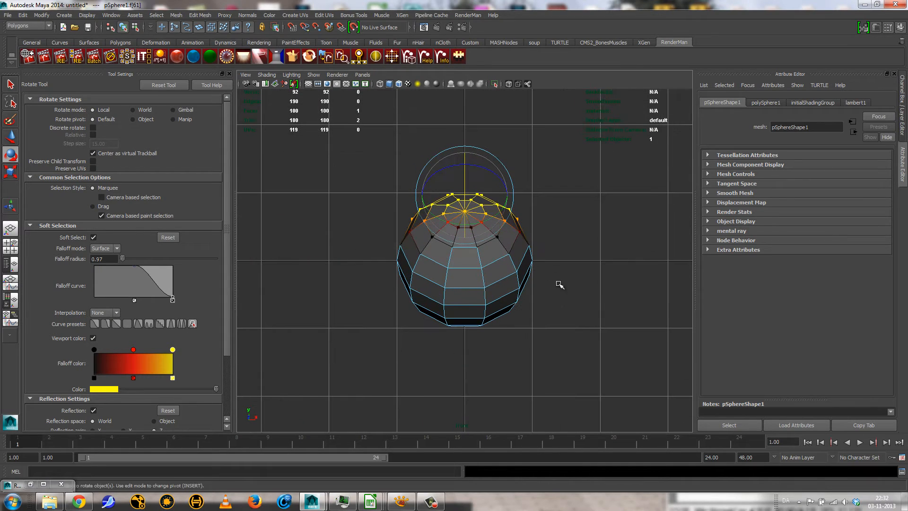
# Step: Try to raise the soft-selected top of the sphere along Y, and undo the move
pyautogui.press('w')
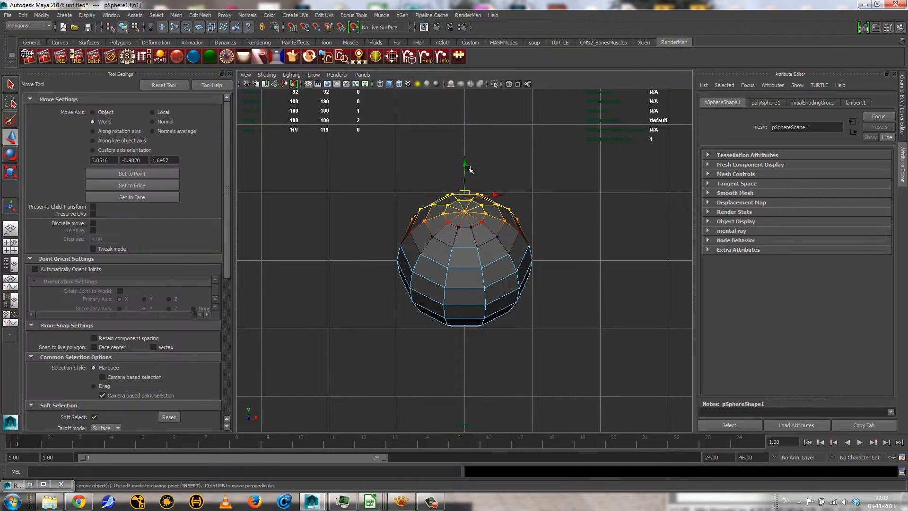
pyautogui.moveTo(465, 168); pyautogui.dragTo(465, 158)
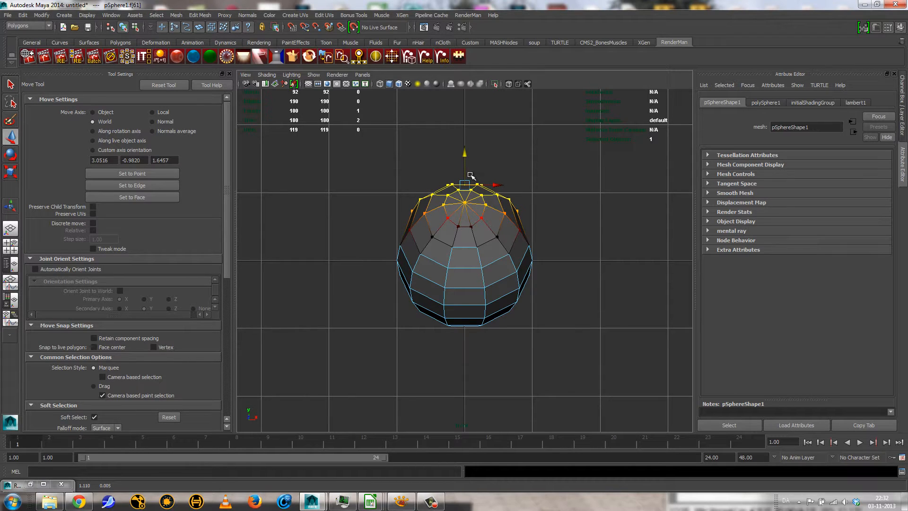
pyautogui.hotkey('ctrl', 'z')
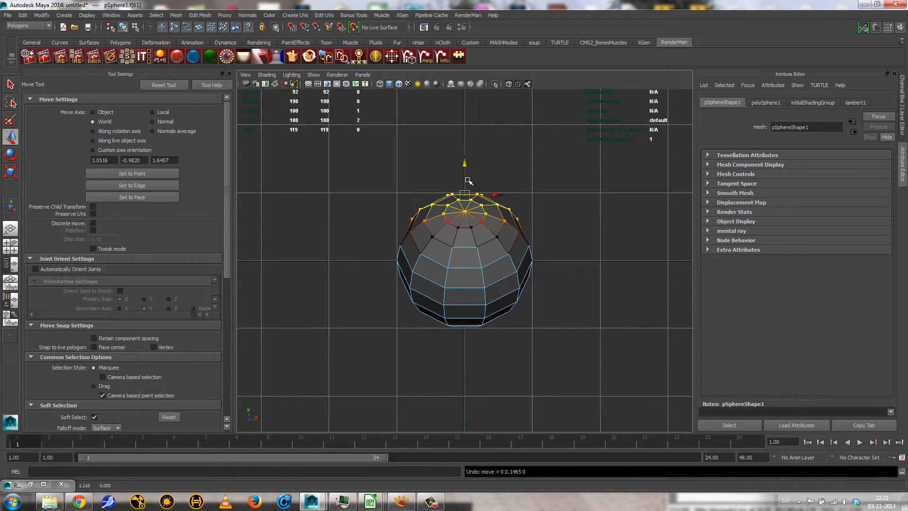
# Step: Reduce the soft selection falloff, raise the sphere's top slightly into an egg shape, and turn on smooth preview
pyautogui.press('b')
pyautogui.moveTo(468, 180); pyautogui.dragTo(466, 162)
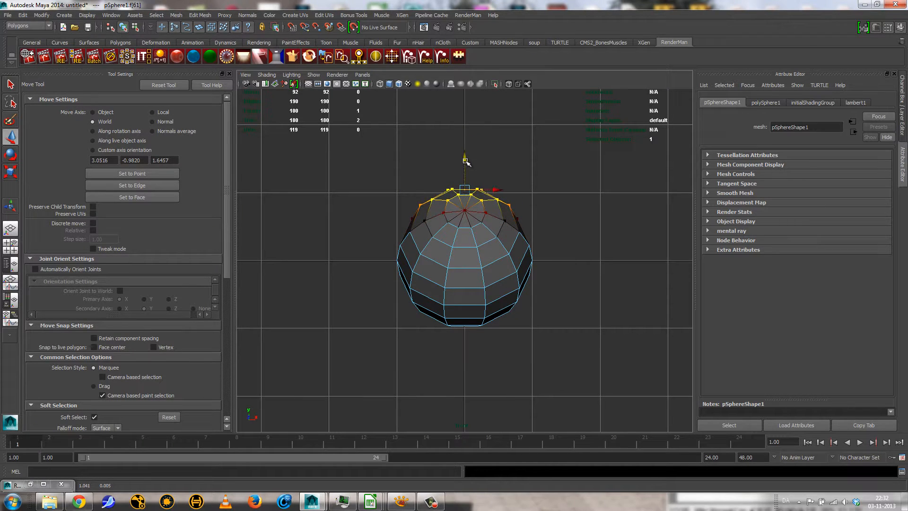
pyautogui.press('3')
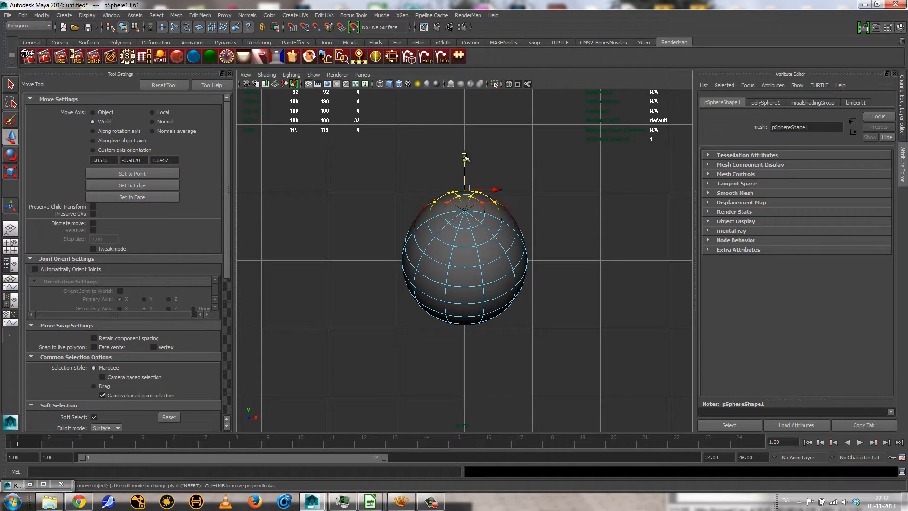
pyautogui.moveTo(464, 158); pyautogui.dragTo(464, 154)
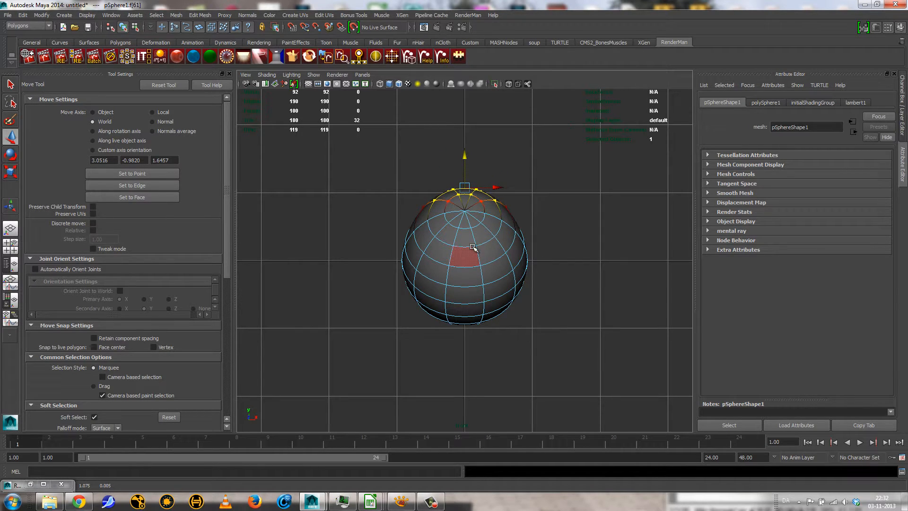
# Step: Return to object mode and switch back to a close perspective view of the sphere
pyautogui.moveTo(499, 235); pyautogui.dragTo(495, 232, button='right')
pyautogui.press('space')
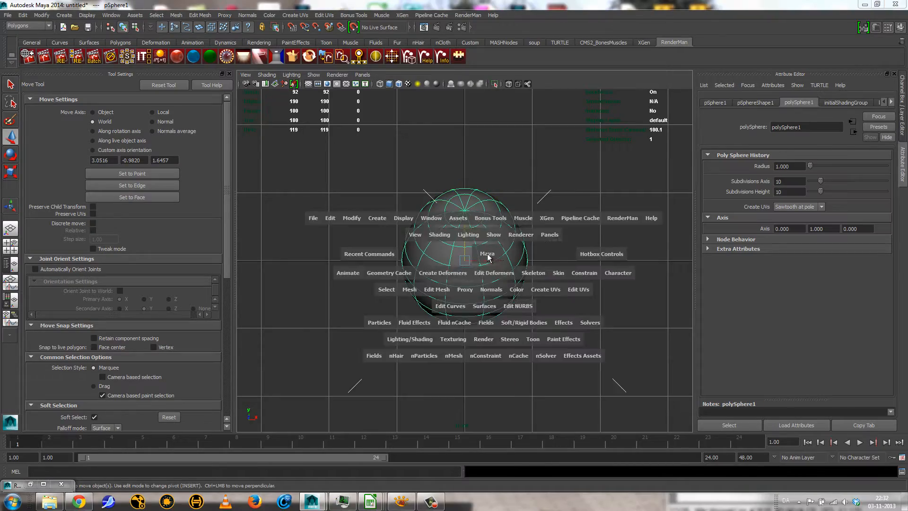
pyautogui.moveTo(487, 256); pyautogui.dragTo(483, 219)
pyautogui.scroll(3, 504, 237)
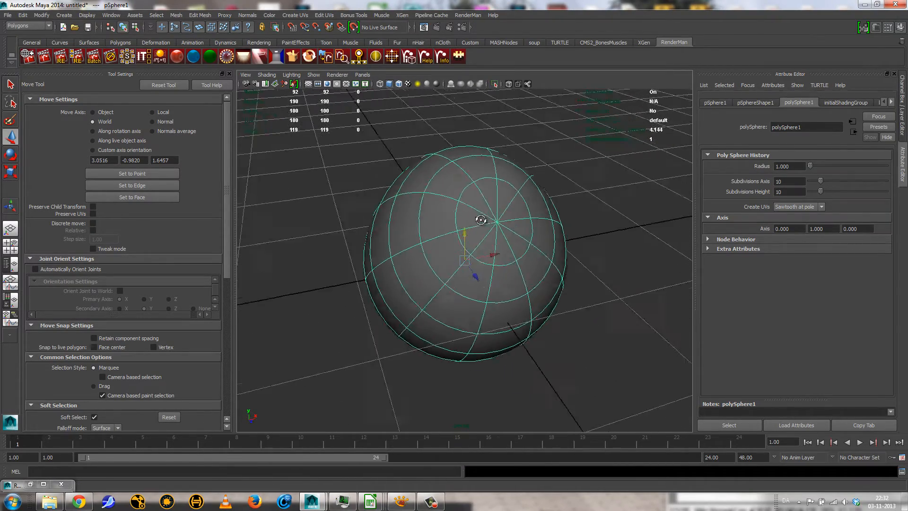
# Step: With soft selection off, select the faces around the sphere's front pole vertex and delete them to open the eye hole
pyautogui.moveTo(482, 220)
pyautogui.mouseDown(button='right')
pyautogui.moveTo(449, 220)
pyautogui.moveTo(466, 226)
pyautogui.mouseUp(button='right')
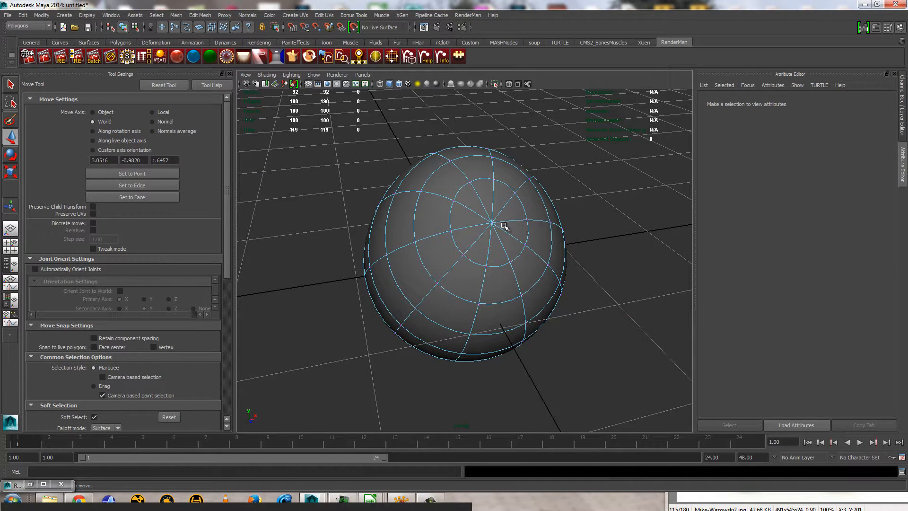
pyautogui.click(497, 228)
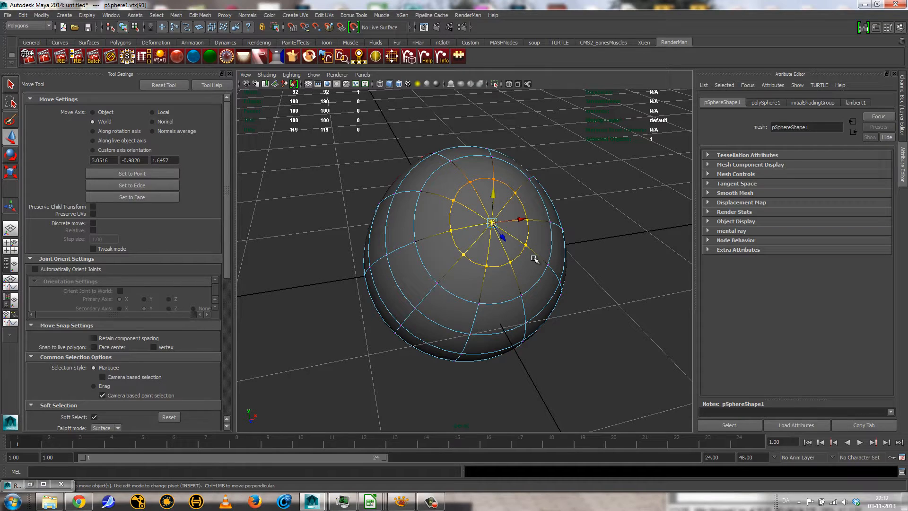
pyautogui.press('b')
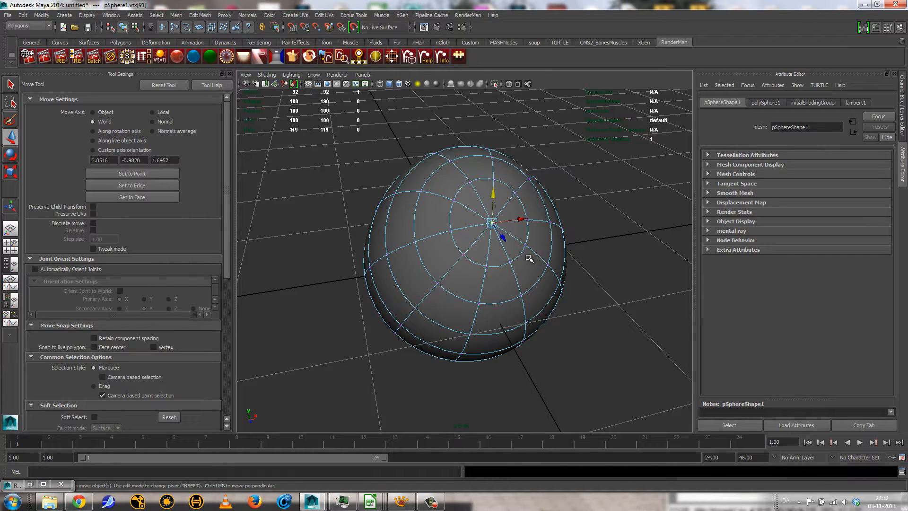
pyautogui.keyDown('ctrl'); pyautogui.moveTo(485, 243); pyautogui.dragTo(496, 295, button='right'); pyautogui.keyUp('ctrl')
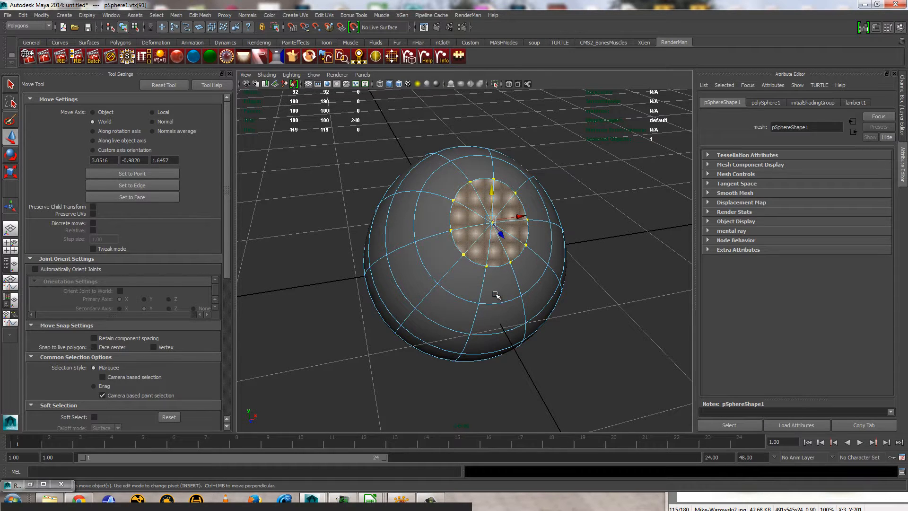
pyautogui.press('Delete')
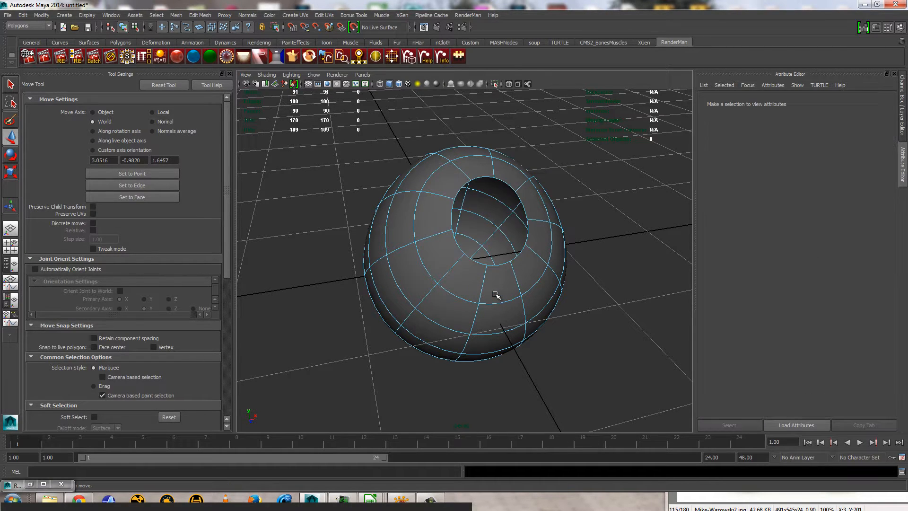
# Step: Select the border edge loop of the eye hole and switch to the Animation menu set
pyautogui.keyDown('alt'); pyautogui.moveTo(496, 295); pyautogui.dragTo(482, 251); pyautogui.keyUp('alt')
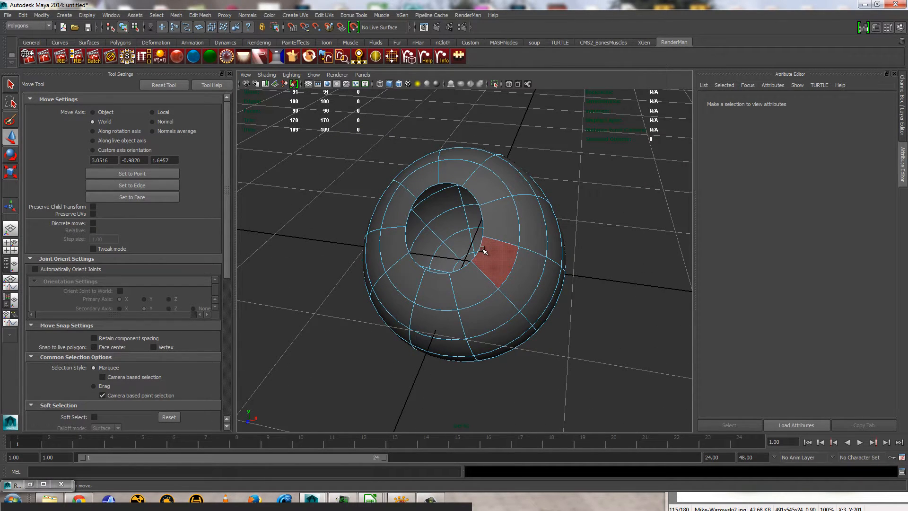
pyautogui.moveTo(482, 250); pyautogui.dragTo(482, 232, button='right')
pyautogui.doubleClick(480, 255)
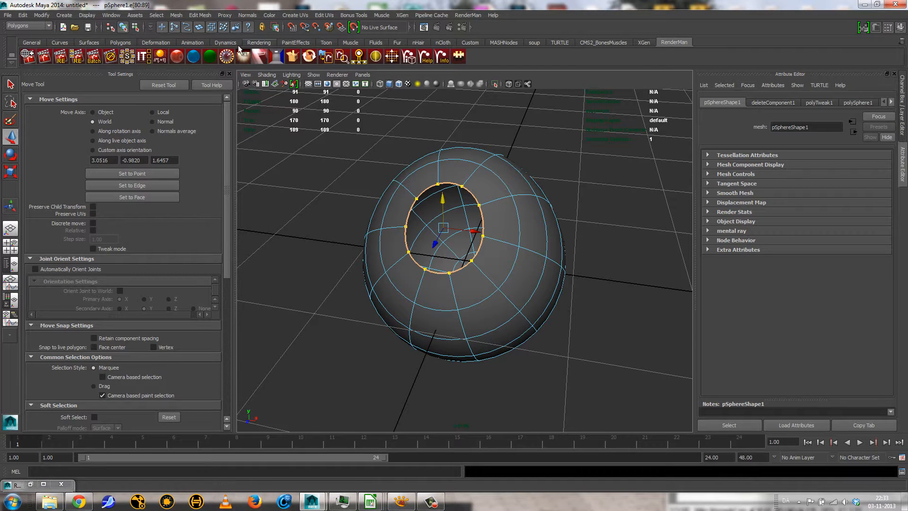
pyautogui.click(49, 25)
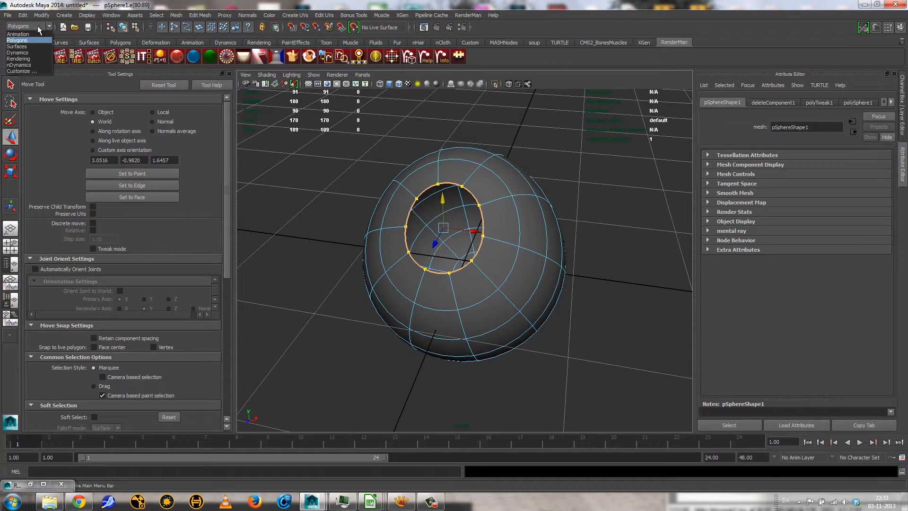
pyautogui.click(35, 33)
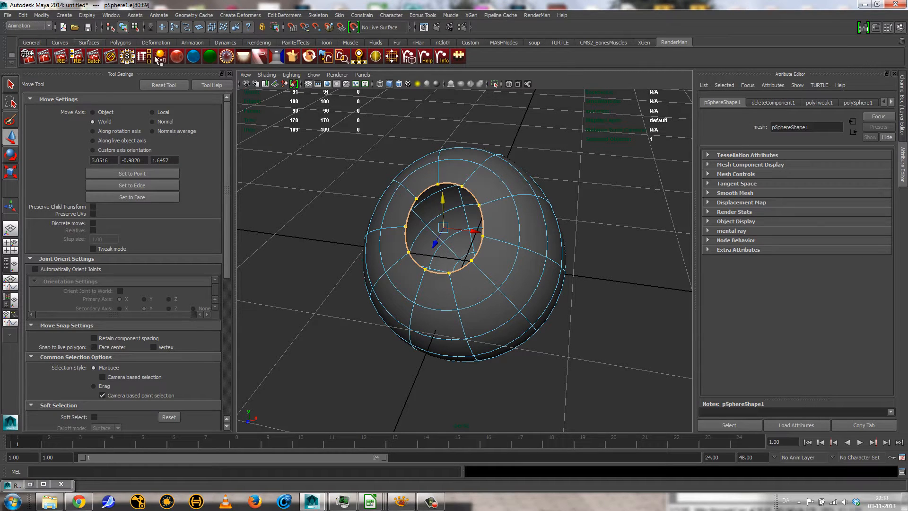
# Step: Try to apply a sculpt deformer to the eye hole's border edges
pyautogui.click(240, 15)
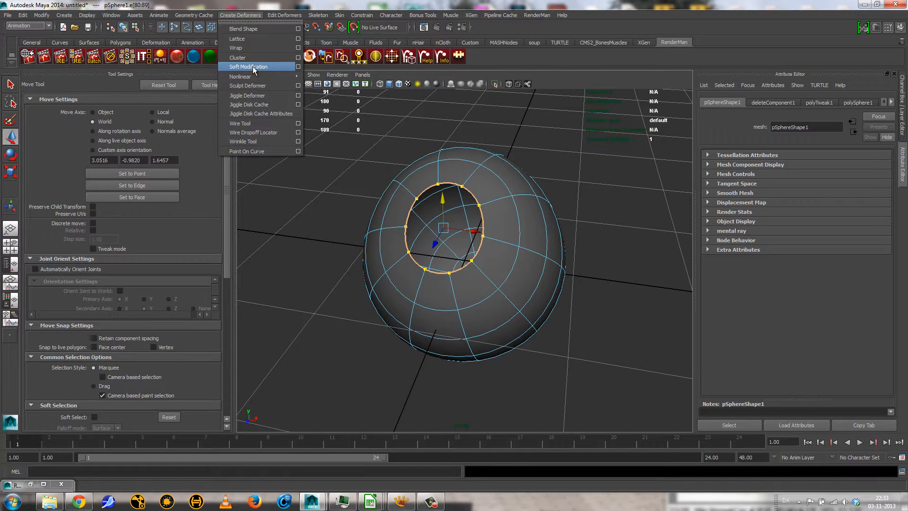
pyautogui.click(252, 84)
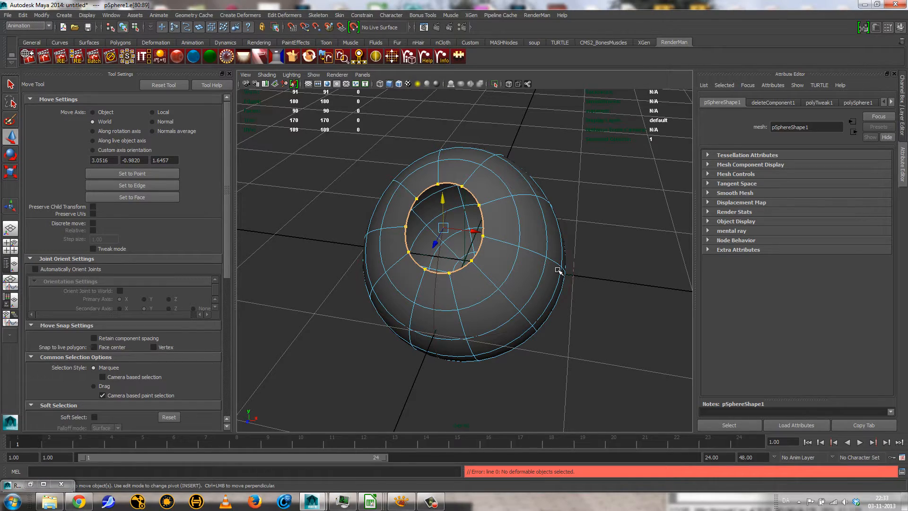
pyautogui.keyDown('alt'); pyautogui.moveTo(544, 288); pyautogui.dragTo(514, 284); pyautogui.keyUp('alt')
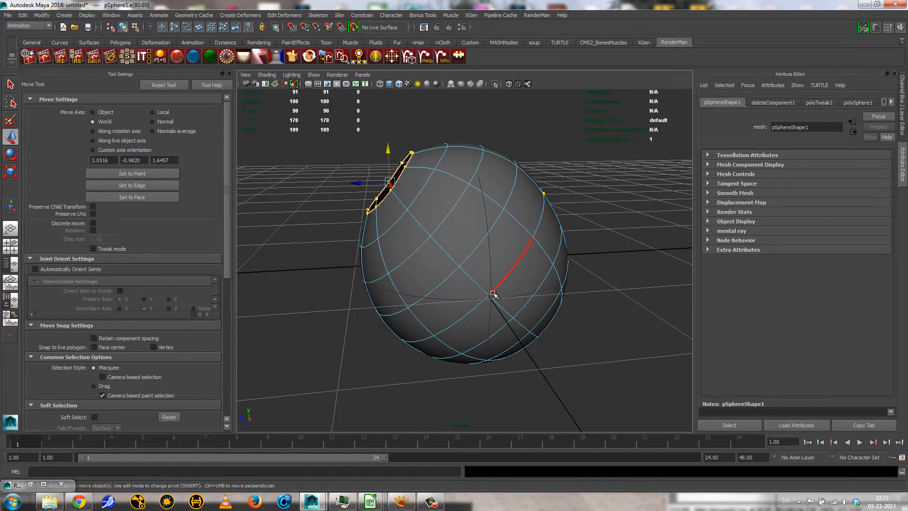
pyautogui.click(492, 294)
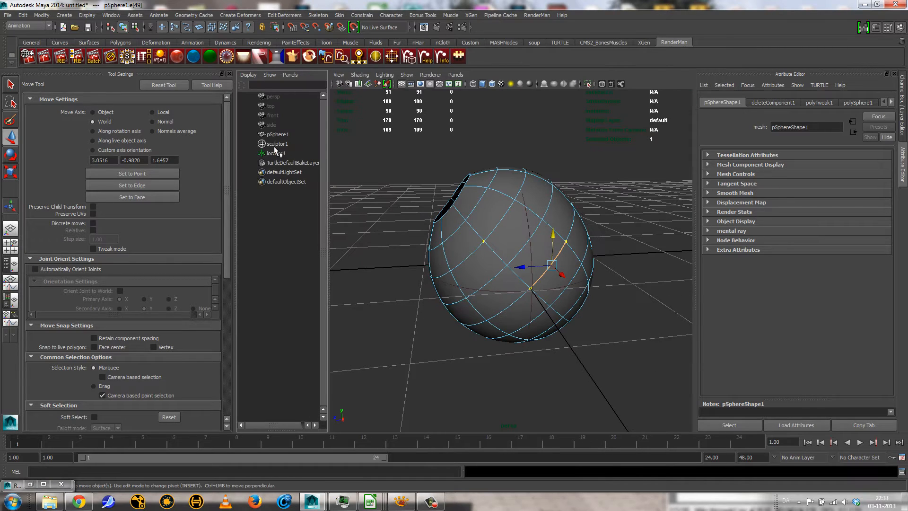
# Step: Select the leftover sculptor1 and locator1 in the scene and delete them
pyautogui.moveTo(275, 147); pyautogui.dragTo(275, 153)
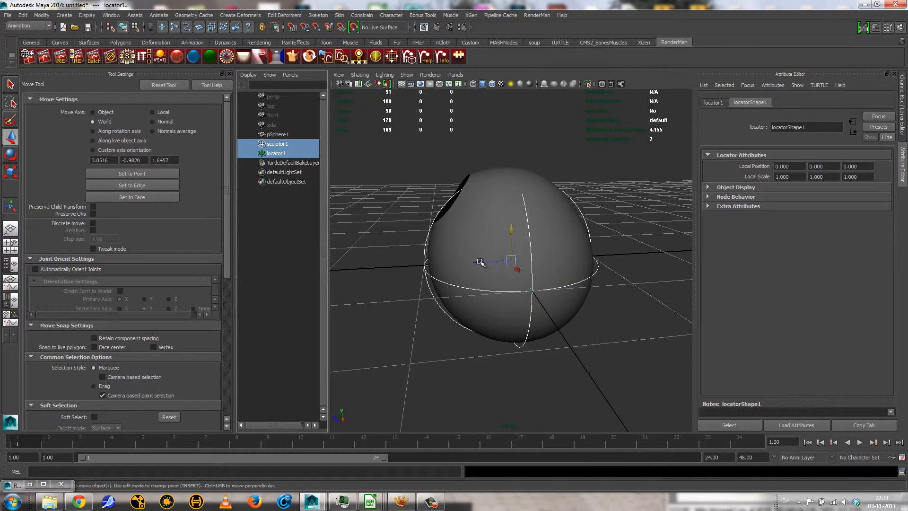
pyautogui.moveTo(480, 262)
pyautogui.mouseDown()
pyautogui.moveTo(425, 256)
pyautogui.moveTo(455, 200)
pyautogui.moveTo(453, 157)
pyautogui.moveTo(452, 165)
pyautogui.mouseUp()
pyautogui.keyDown('alt'); pyautogui.moveTo(451, 197); pyautogui.dragTo(500, 221); pyautogui.keyUp('alt')
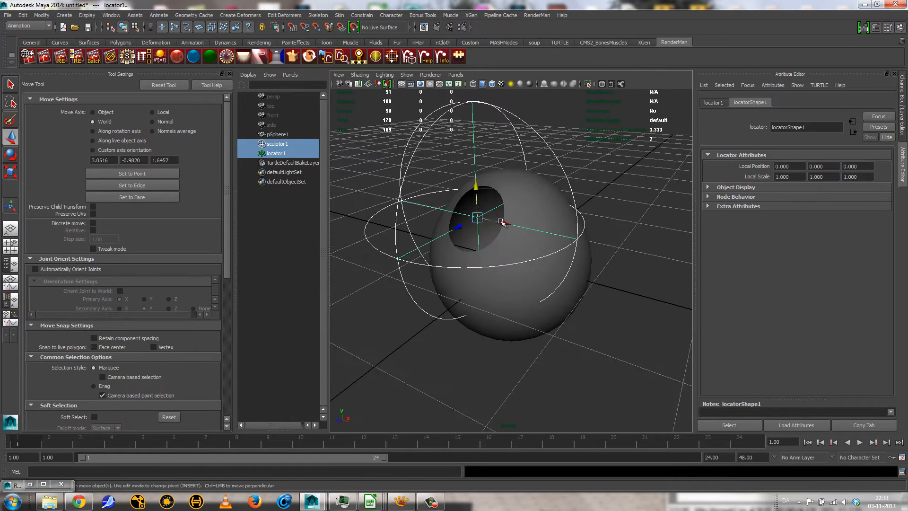
pyautogui.keyDown('alt'); pyautogui.moveTo(501, 222); pyautogui.dragTo(527, 239, button='right'); pyautogui.keyUp('alt')
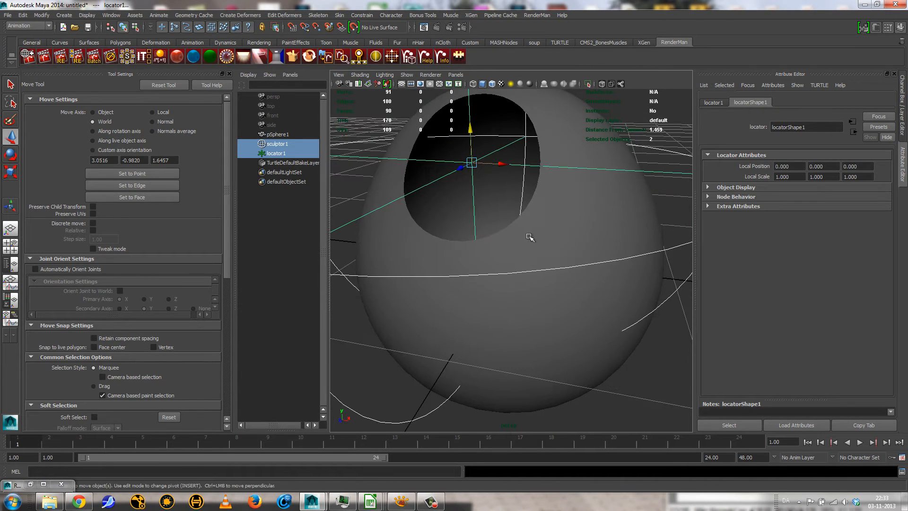
pyautogui.keyDown('alt'); pyautogui.moveTo(530, 237); pyautogui.dragTo(519, 253); pyautogui.keyUp('alt')
pyautogui.press('Delete')
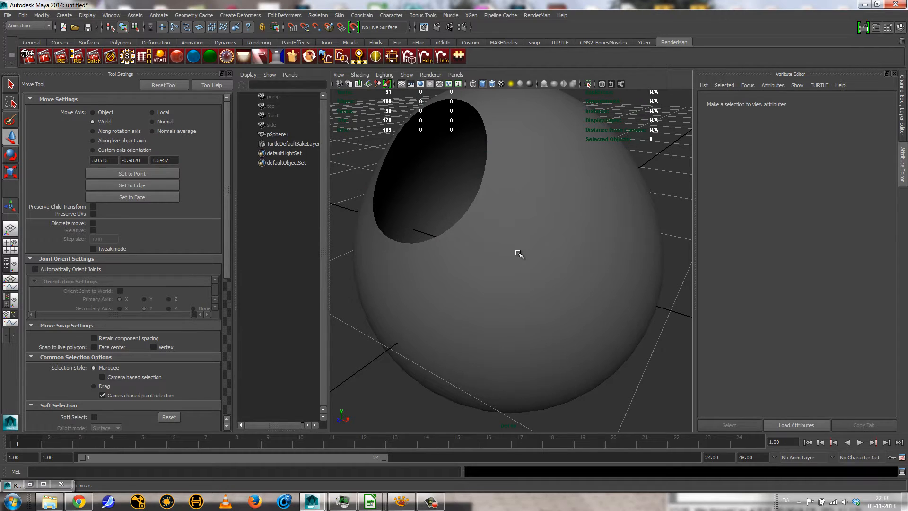
# Step: Select the ring of vertices around the eye hole and apply a sculpt deformer to them
pyautogui.click(519, 254)
pyautogui.moveTo(489, 235); pyautogui.dragTo(435, 210, button='right')
pyautogui.doubleClick(466, 209)
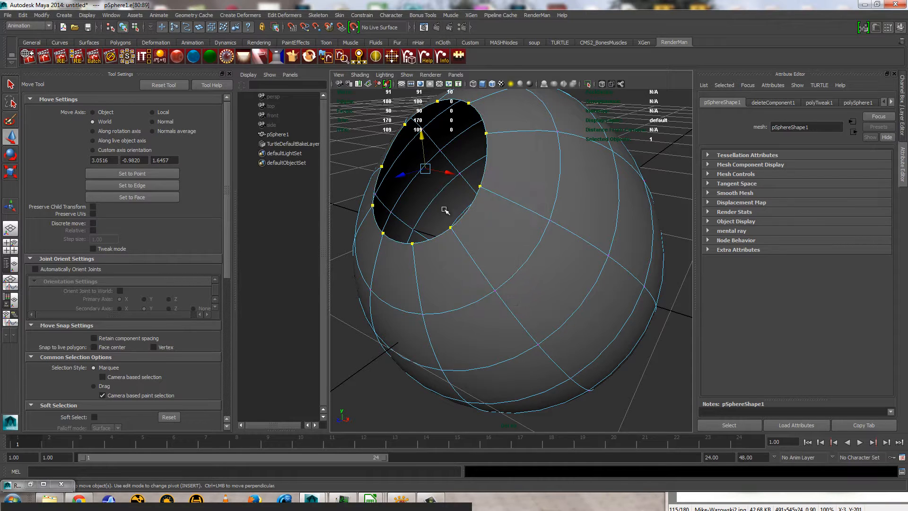
pyautogui.click(240, 15)
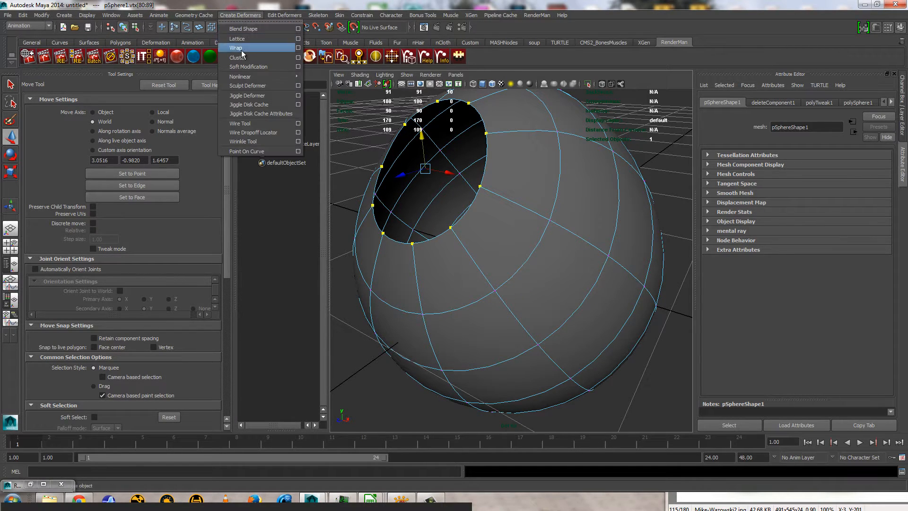
pyautogui.click(244, 85)
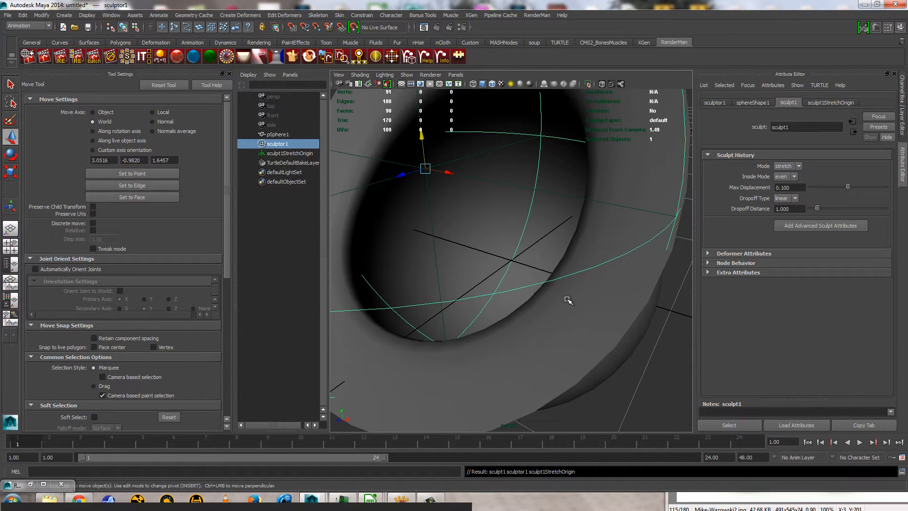
# Step: Parent the sculpt1StretchOrigin locator under sculptor1 in the scene hierarchy
pyautogui.keyDown('alt'); pyautogui.moveTo(569, 300); pyautogui.dragTo(398, 280, button='right'); pyautogui.keyUp('alt')
pyautogui.moveTo(466, 279)
pyautogui.keyDown('alt'); pyautogui.mouseDown()
pyautogui.moveTo(415, 276)
pyautogui.moveTo(427, 266)
pyautogui.moveTo(399, 262)
pyautogui.moveTo(458, 282)
pyautogui.moveTo(586, 300)
pyautogui.moveTo(610, 274)
pyautogui.moveTo(511, 263)
pyautogui.mouseUp(); pyautogui.keyUp('alt')
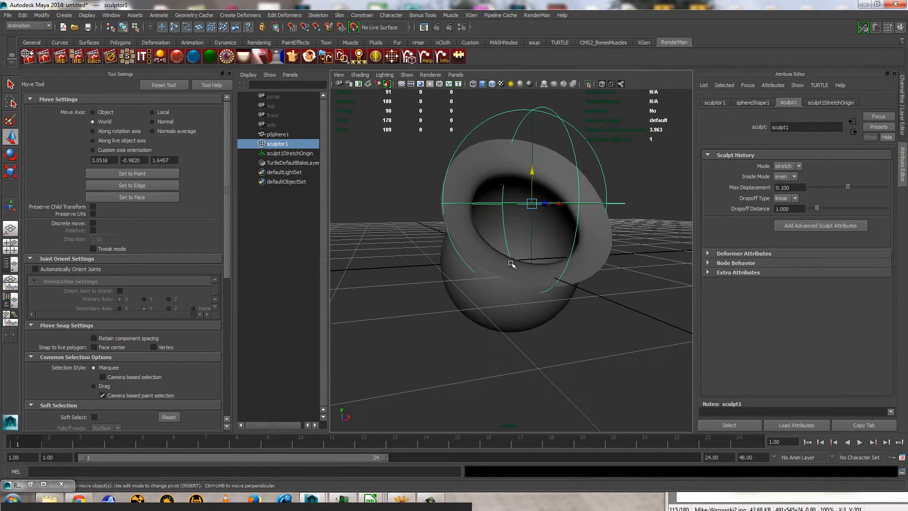
pyautogui.keyDown('ctrl'); pyautogui.click(282, 153); pyautogui.keyUp('ctrl')
pyautogui.click(276, 145)
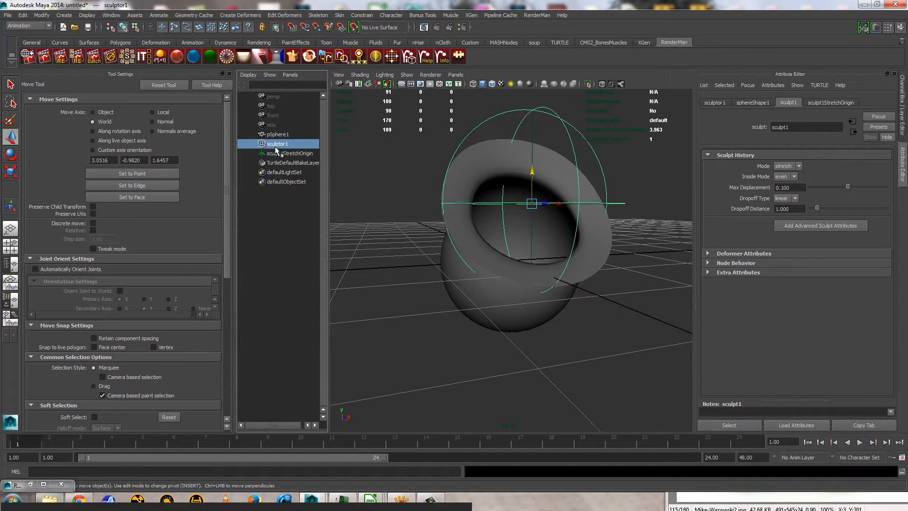
pyautogui.click(278, 152)
pyautogui.click(279, 145)
pyautogui.moveTo(485, 279)
pyautogui.keyDown('alt'); pyautogui.mouseDown()
pyautogui.moveTo(543, 283)
pyautogui.moveTo(587, 183)
pyautogui.mouseUp(); pyautogui.keyUp('alt')
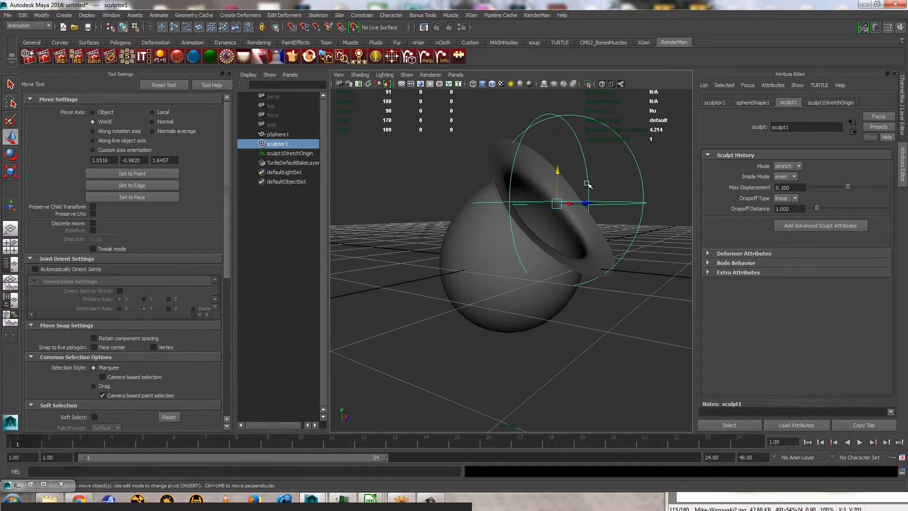
pyautogui.click(282, 155)
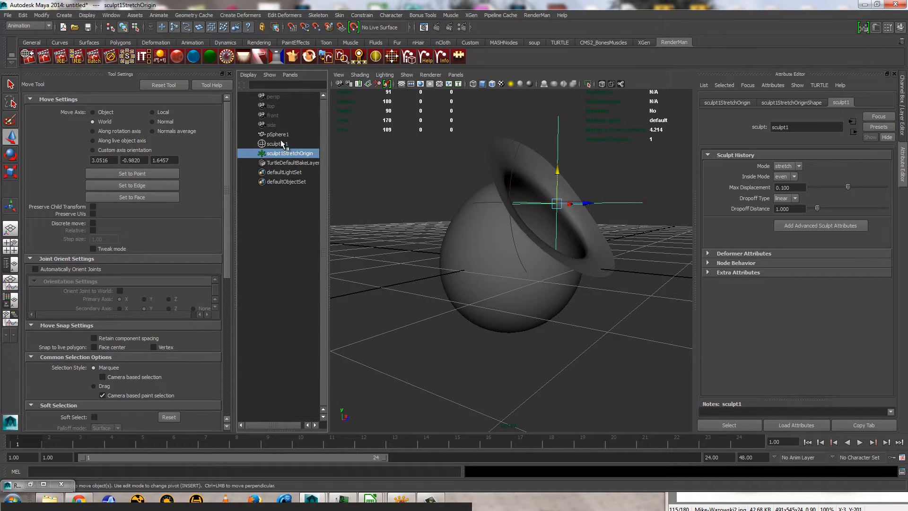
pyautogui.moveTo(287, 156); pyautogui.dragTo(285, 143, button='middle')
pyautogui.click(284, 142)
# Step: Scale sculptor1 down uniformly, with its parented origin, until the eye hole forms a round opening in the body
pyautogui.moveTo(536, 244)
pyautogui.keyDown('alt'); pyautogui.mouseDown()
pyautogui.moveTo(518, 229)
pyautogui.moveTo(529, 218)
pyautogui.mouseUp(); pyautogui.keyUp('alt')
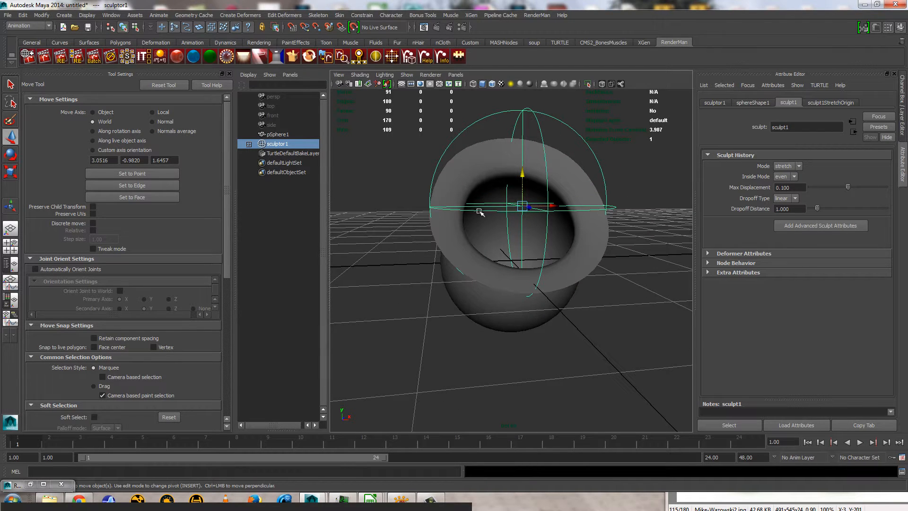
pyautogui.press('r')
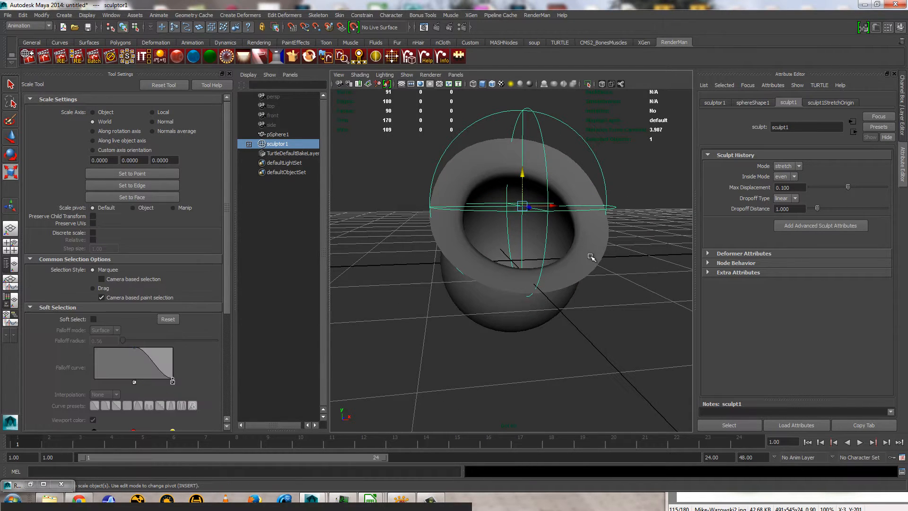
pyautogui.moveTo(521, 206)
pyautogui.mouseDown()
pyautogui.moveTo(395, 197)
pyautogui.moveTo(428, 197)
pyautogui.mouseUp()
pyautogui.moveTo(471, 218)
pyautogui.keyDown('alt'); pyautogui.mouseDown()
pyautogui.moveTo(581, 245)
pyautogui.moveTo(531, 245)
pyautogui.mouseUp(); pyautogui.keyUp('alt')
pyautogui.keyDown('alt'); pyautogui.moveTo(531, 245); pyautogui.dragTo(656, 276, button='right'); pyautogui.keyUp('alt')
pyautogui.moveTo(656, 275)
pyautogui.keyDown('alt'); pyautogui.mouseDown()
pyautogui.moveTo(516, 270)
pyautogui.moveTo(545, 279)
pyautogui.mouseUp(); pyautogui.keyUp('alt')
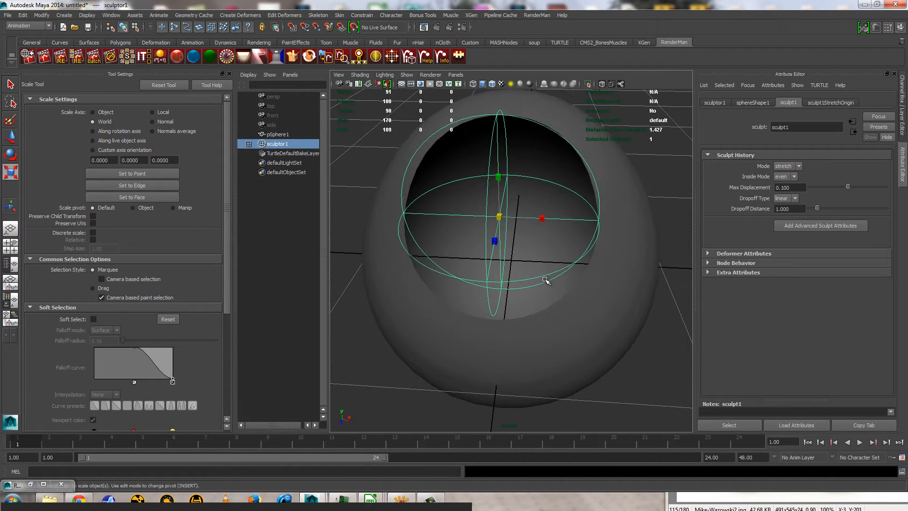
# Step: Delete the construction history of the body sphere pSphere1 to bake in the sculpted shape
pyautogui.click(539, 326)
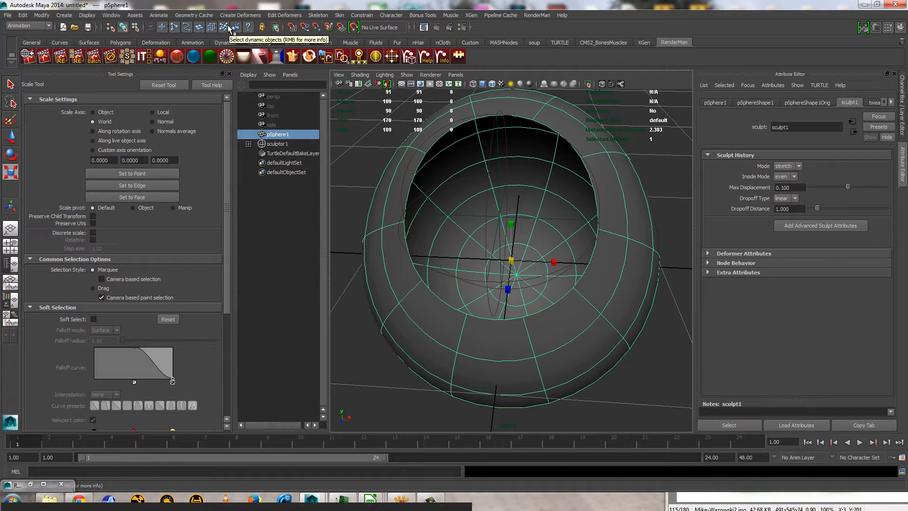
pyautogui.click(22, 16)
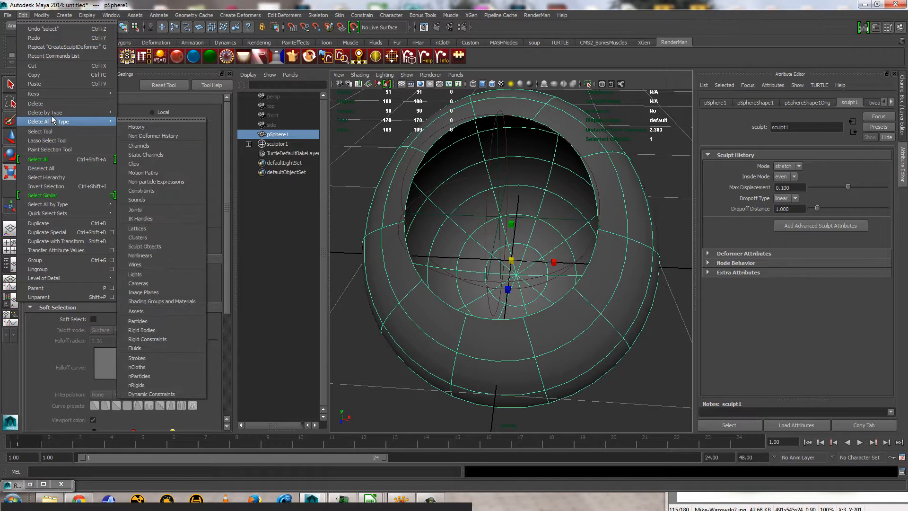
pyautogui.moveTo(75, 114)
pyautogui.click(136, 118)
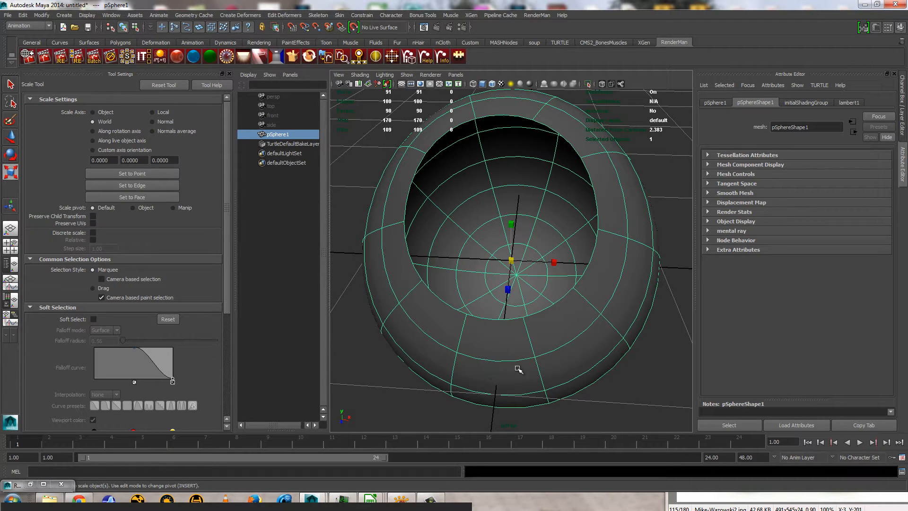
# Step: Select the border edge loop around the eye hole and adjust its position slightly with the Move tool
pyautogui.moveTo(519, 369)
pyautogui.keyDown('alt'); pyautogui.mouseDown()
pyautogui.moveTo(428, 355)
pyautogui.moveTo(512, 376)
pyautogui.mouseUp(); pyautogui.keyUp('alt')
pyautogui.moveTo(509, 137); pyautogui.dragTo(508, 108, button='right')
pyautogui.click(507, 131)
pyautogui.doubleClick(507, 132)
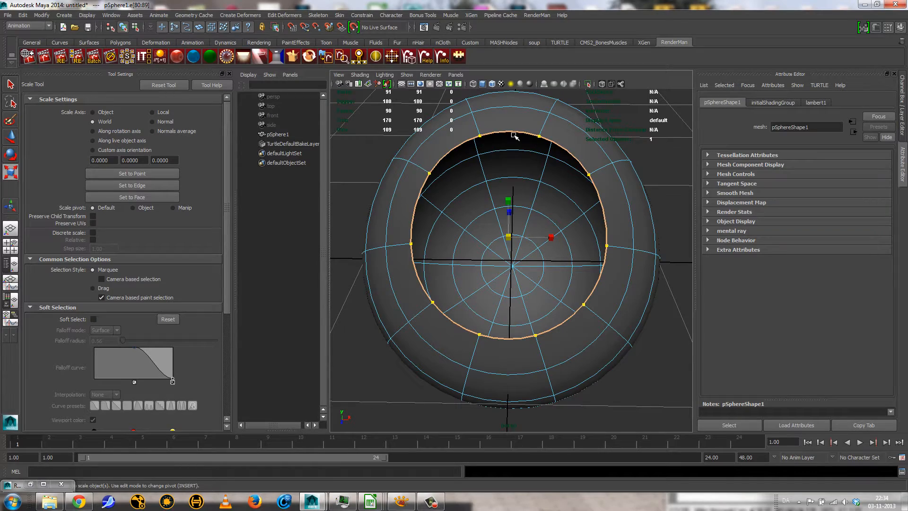
pyautogui.press('w')
pyautogui.moveTo(510, 215); pyautogui.dragTo(509, 237)
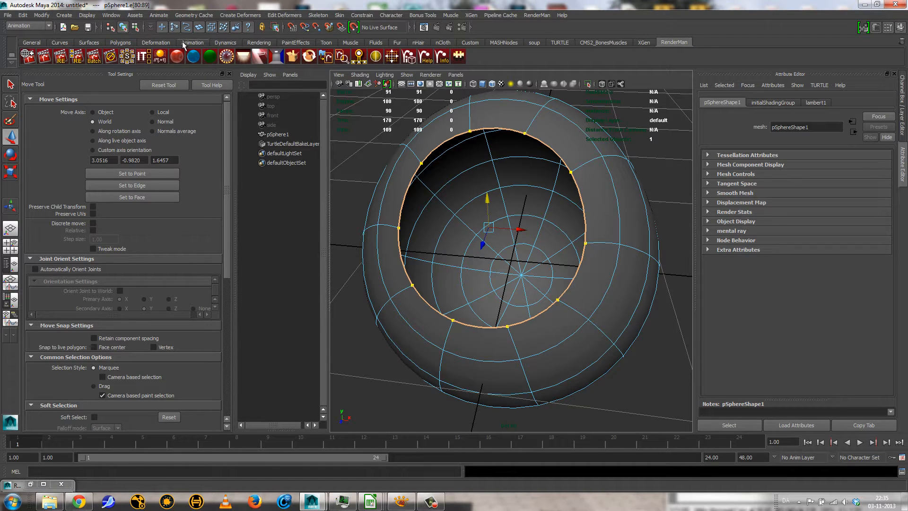
# Step: Extrude the eye hole's border edges with an offset of 0.05 to form a narrow rim
pyautogui.click(119, 42)
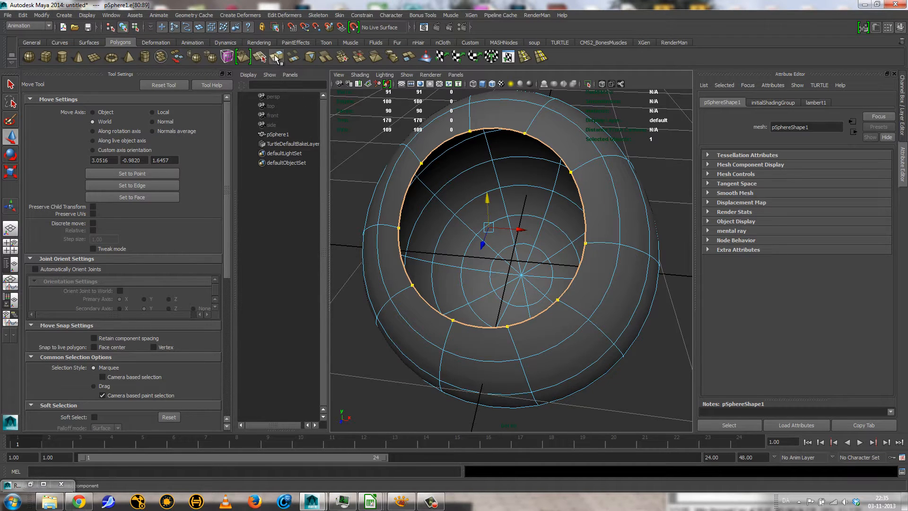
pyautogui.click(277, 57)
pyautogui.keyDown('alt'); pyautogui.moveTo(536, 272); pyautogui.dragTo(464, 254); pyautogui.keyUp('alt')
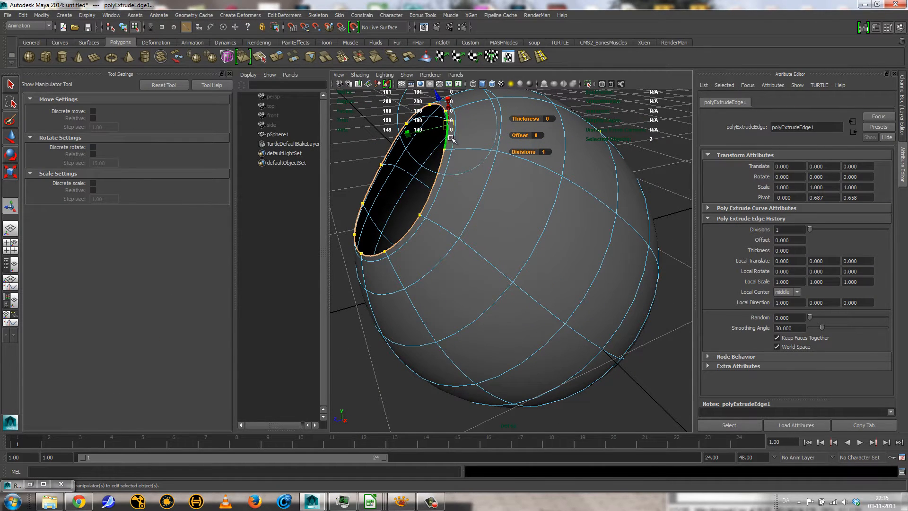
pyautogui.keyDown('alt'); pyautogui.moveTo(461, 162); pyautogui.dragTo(473, 175); pyautogui.keyUp('alt')
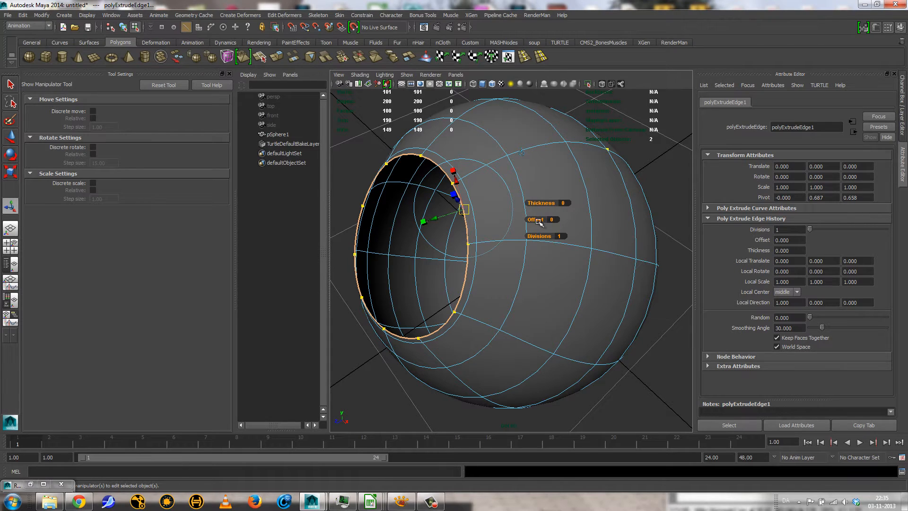
pyautogui.moveTo(535, 220); pyautogui.dragTo(535, 220)
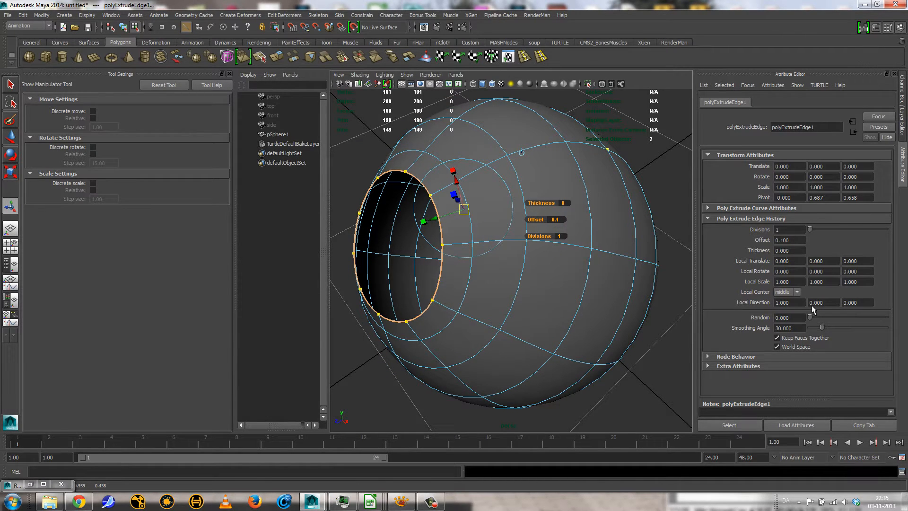
pyautogui.click(781, 239)
pyautogui.write('05')
pyautogui.press('Return')
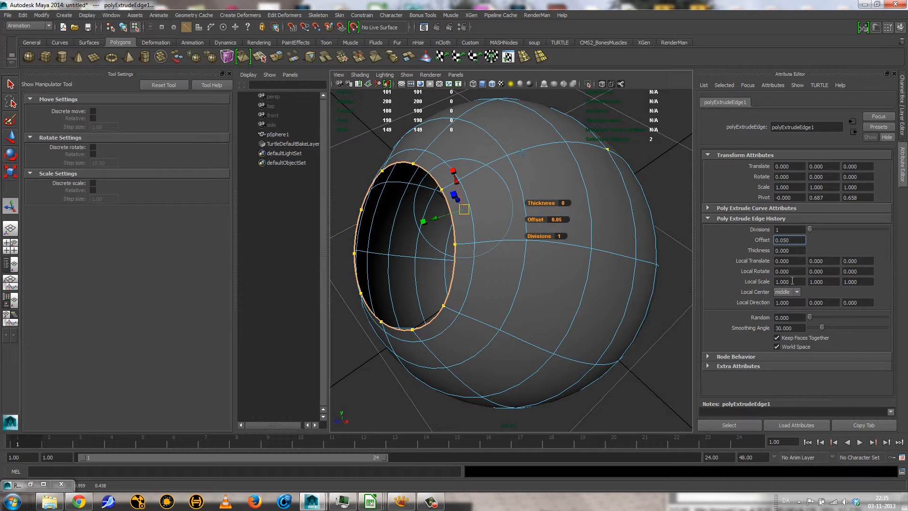
# Step: Extrude the rim's inner edge loop again and push it slightly into the body
pyautogui.keyDown('alt'); pyautogui.moveTo(483, 236); pyautogui.dragTo(457, 224); pyautogui.keyUp('alt')
pyautogui.press('g')
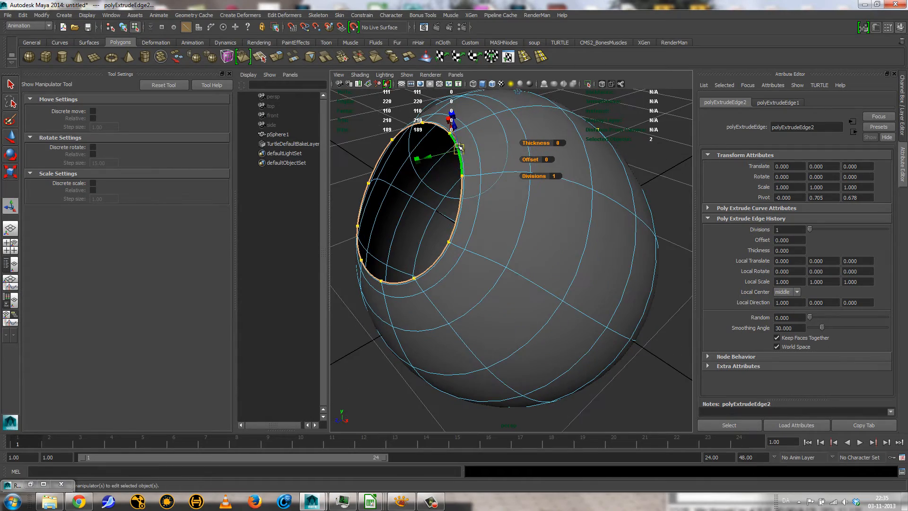
pyautogui.moveTo(458, 148); pyautogui.dragTo(459, 184)
# Step: Extrude the inner edge loop about 0.264 deeper into the body and scale it up to about 1.567
pyautogui.press('g')
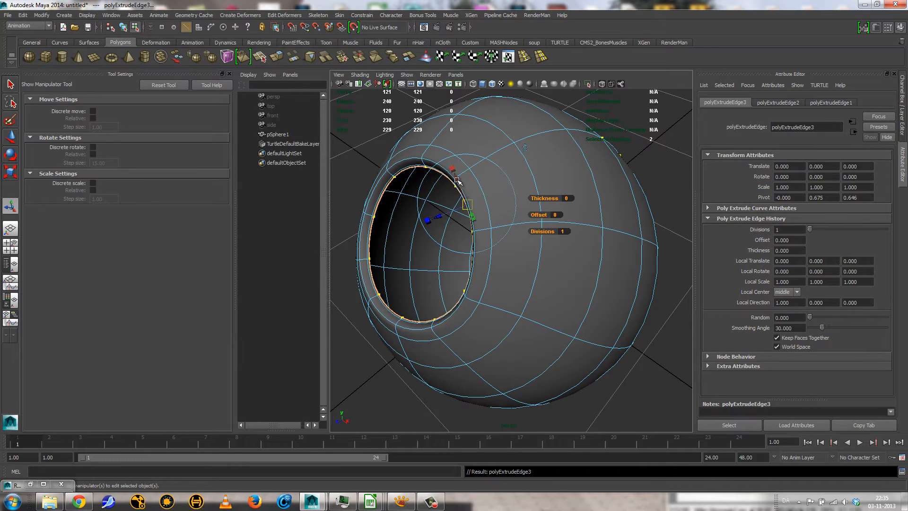
pyautogui.keyDown('alt'); pyautogui.moveTo(439, 215); pyautogui.dragTo(497, 199); pyautogui.keyUp('alt')
pyautogui.moveTo(524, 171); pyautogui.dragTo(512, 232)
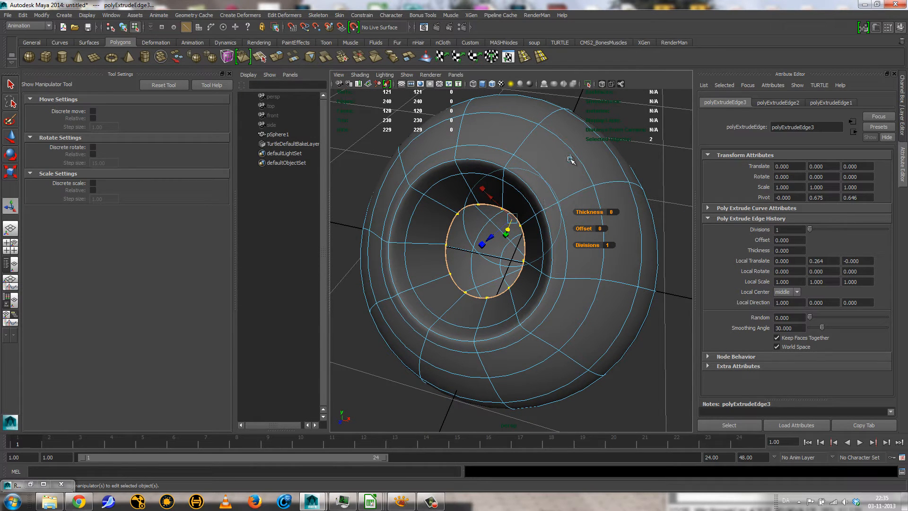
pyautogui.click(570, 160)
pyautogui.click(508, 262)
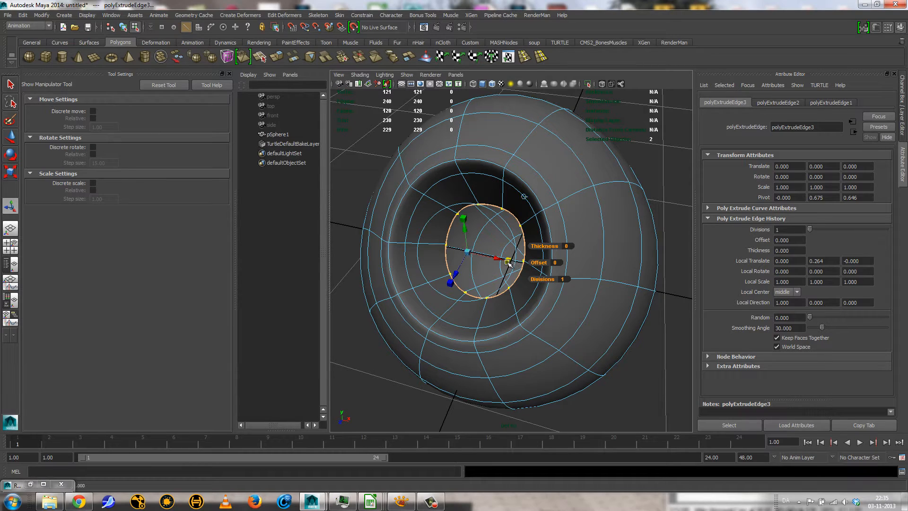
pyautogui.moveTo(468, 252); pyautogui.dragTo(486, 250)
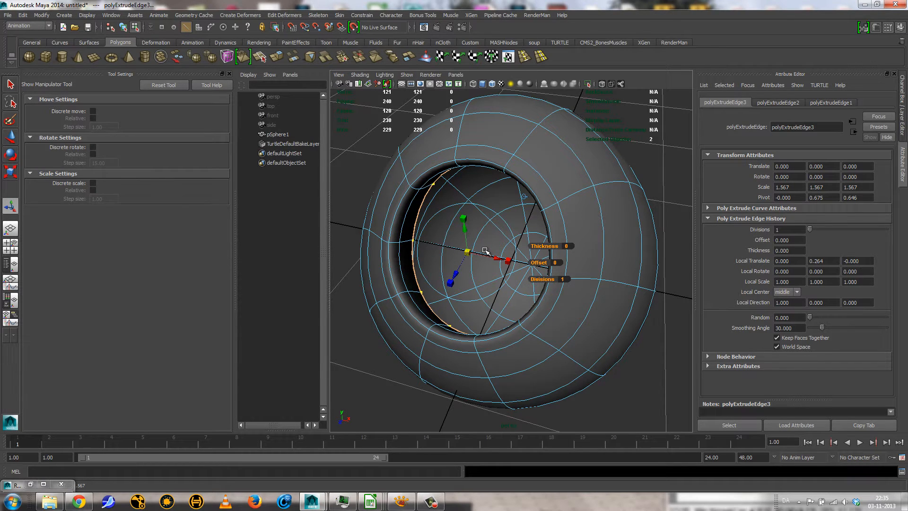
pyautogui.click(426, 506)
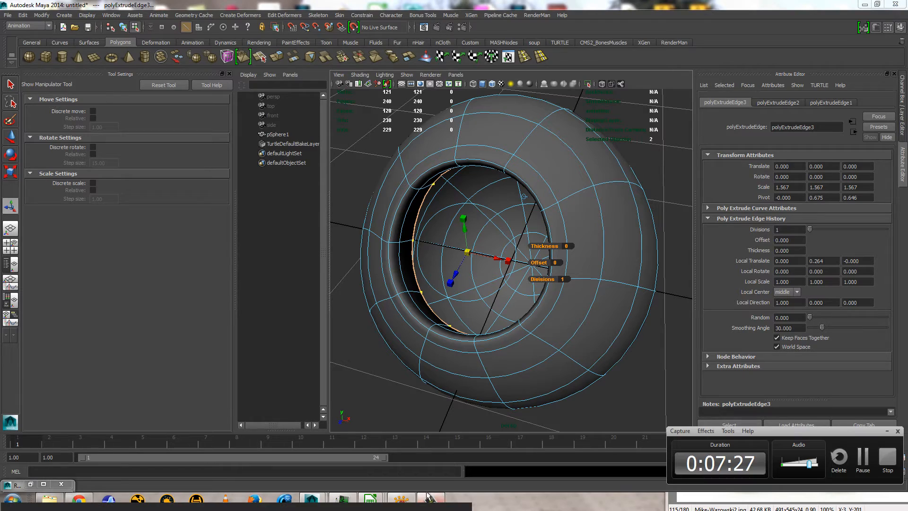
pyautogui.click(862, 465)
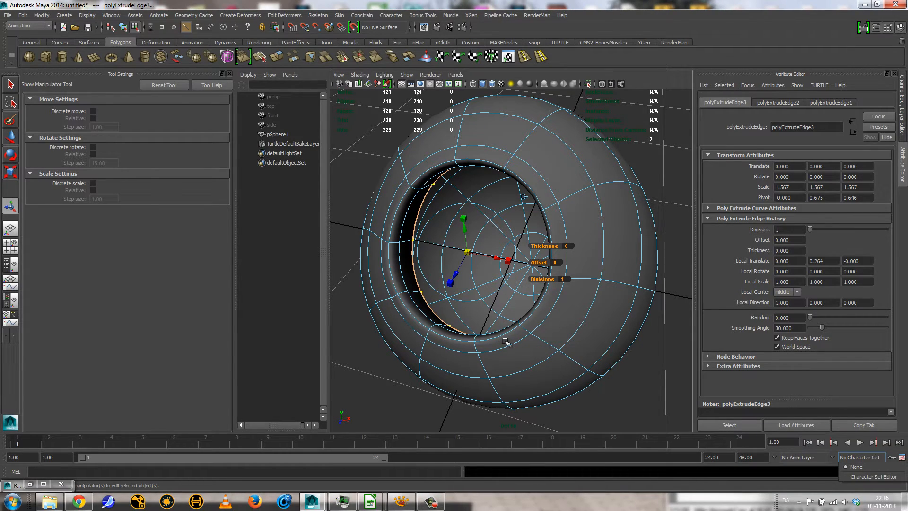
# Step: Extrude the socket's inner edge loop about 0.546 farther inward and scale it down uniformly to about 0.333
pyautogui.keyDown('alt'); pyautogui.moveTo(389, 296); pyautogui.dragTo(451, 295); pyautogui.keyUp('alt')
pyautogui.press('g')
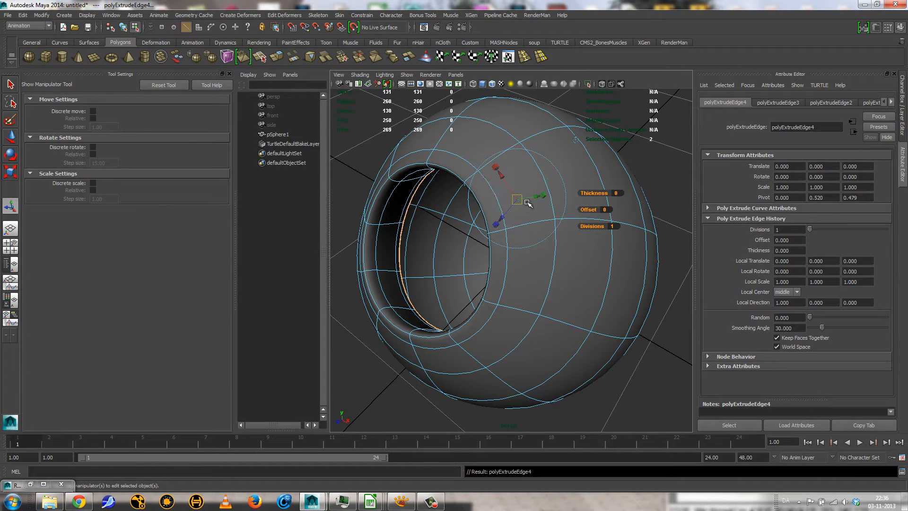
pyautogui.moveTo(538, 198); pyautogui.dragTo(472, 259)
pyautogui.press('1')
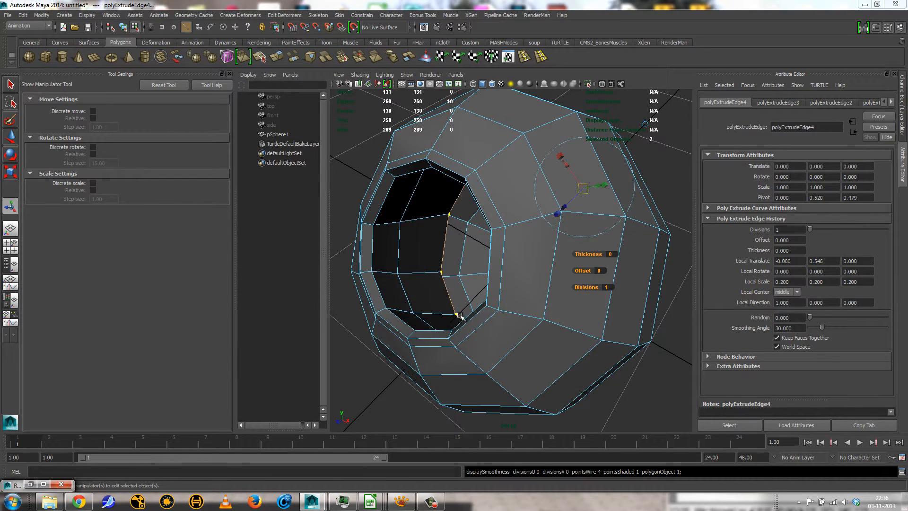
pyautogui.keyDown('alt'); pyautogui.moveTo(460, 315); pyautogui.dragTo(594, 196); pyautogui.keyUp('alt')
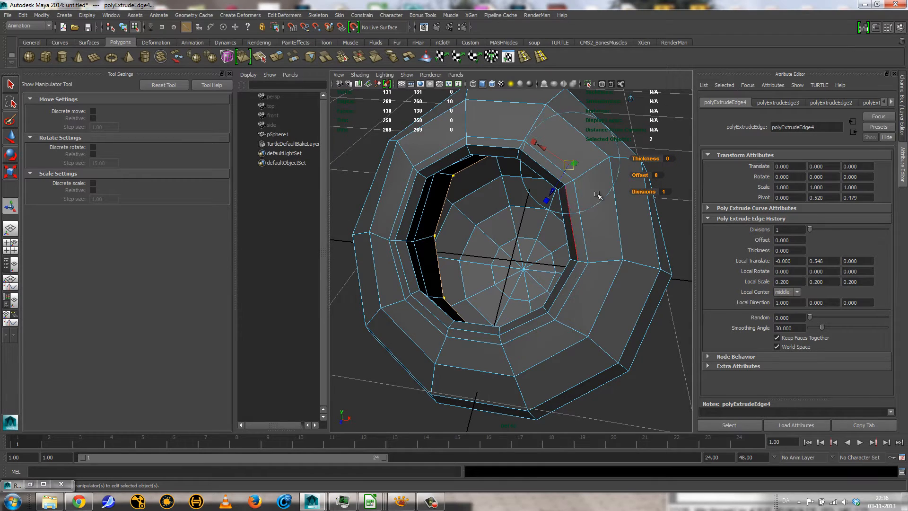
pyautogui.click(630, 99)
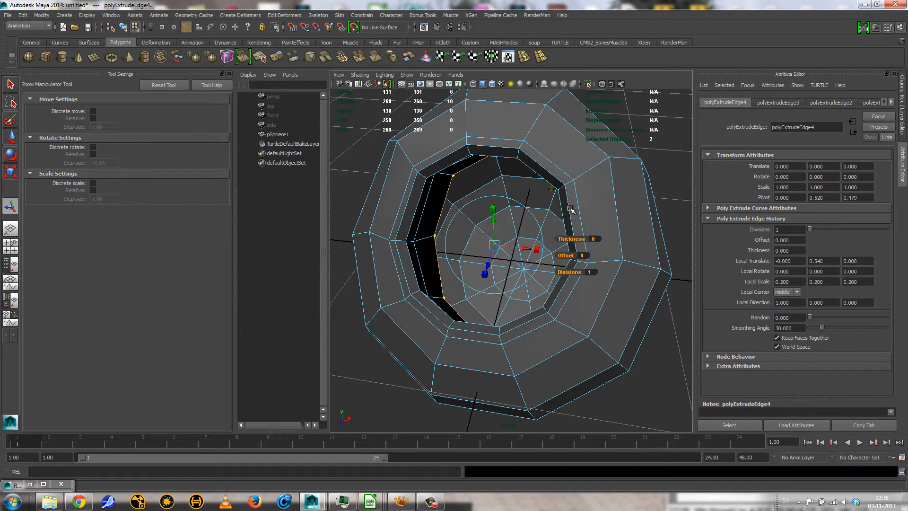
pyautogui.click(535, 249)
pyautogui.moveTo(494, 245)
pyautogui.mouseDown()
pyautogui.moveTo(453, 246)
pyautogui.moveTo(494, 262)
pyautogui.mouseUp()
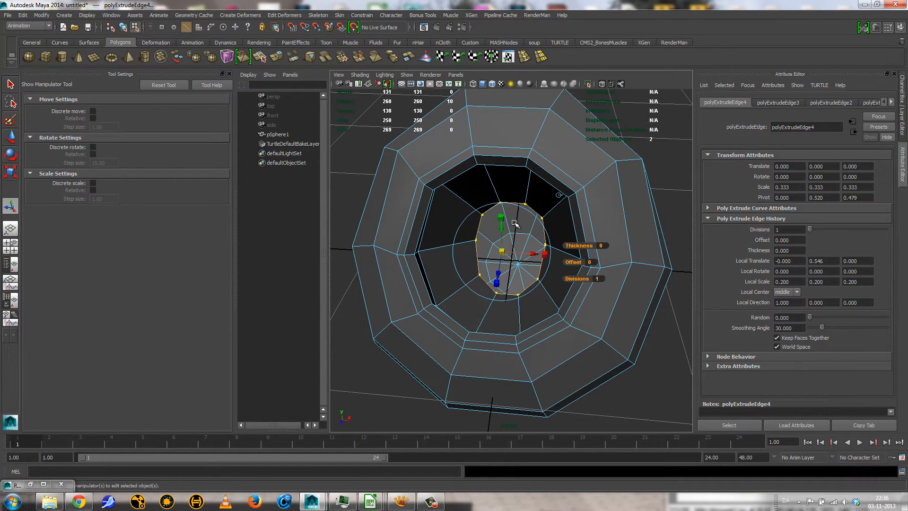
# Step: Switch to the Polygons menu set, merge the innermost edge loop to its center to close the socket, and display the smooth preview
pyautogui.press('3')
pyautogui.press('1')
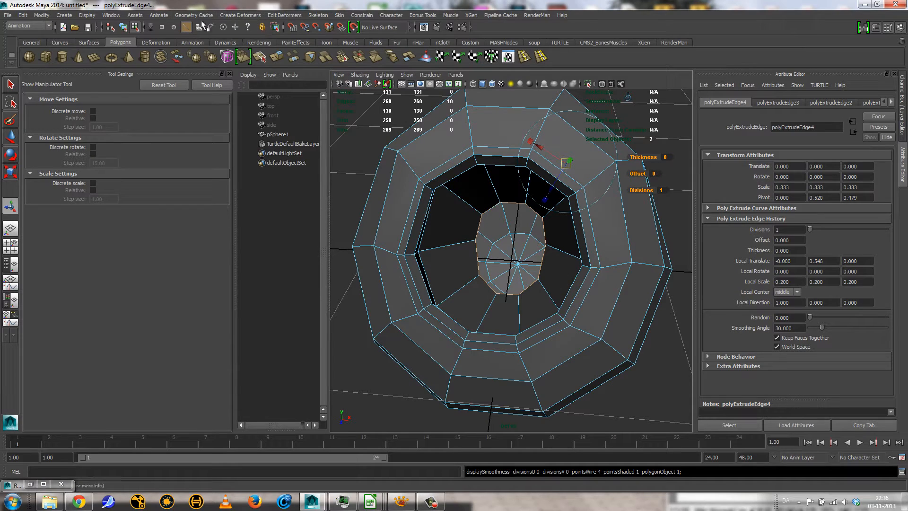
pyautogui.click(31, 26)
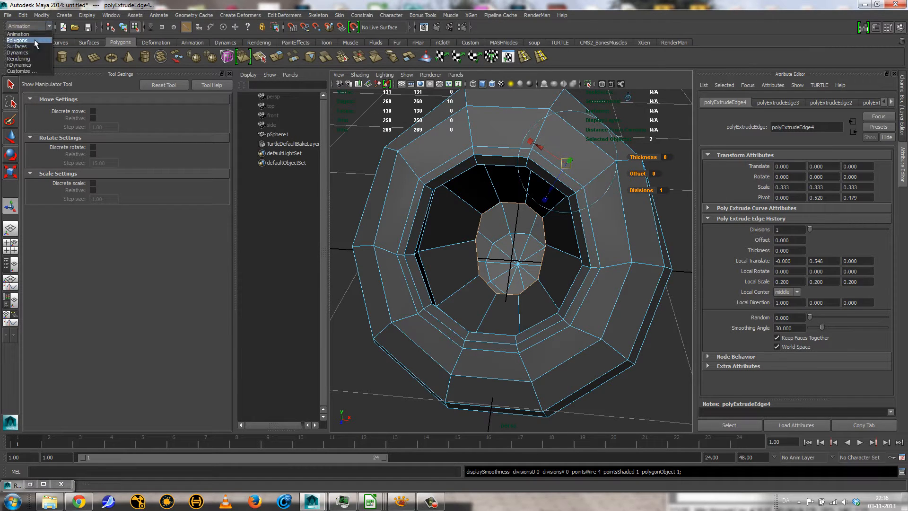
pyautogui.click(34, 41)
pyautogui.click(200, 15)
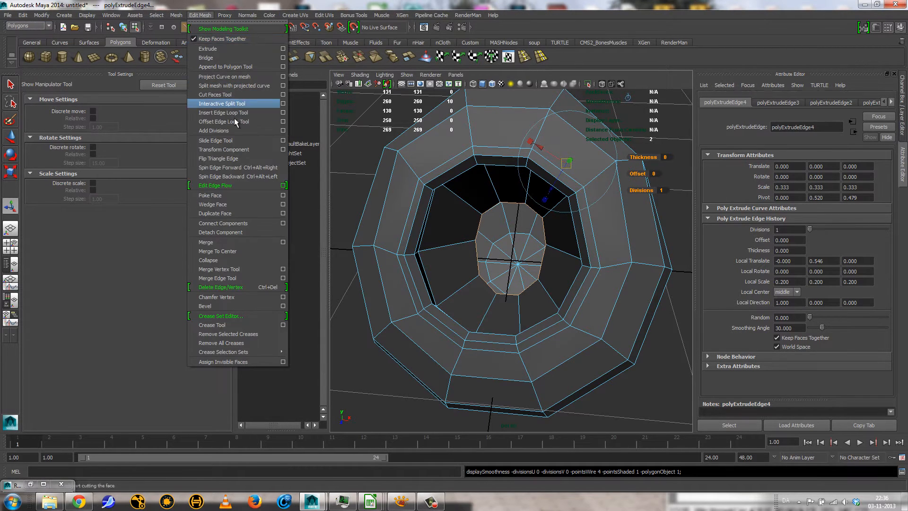
pyautogui.click(228, 249)
pyautogui.moveTo(492, 309)
pyautogui.keyDown('alt'); pyautogui.mouseDown()
pyautogui.moveTo(399, 300)
pyautogui.moveTo(477, 307)
pyautogui.moveTo(490, 247)
pyautogui.moveTo(491, 304)
pyautogui.mouseUp(); pyautogui.keyUp('alt')
pyautogui.press('3')
# Step: Create a polygon sphere for the eyeball, scale it uniformly to about 0.589, and rotate it so its pole faces the socket opening
pyautogui.keyDown('alt'); pyautogui.moveTo(591, 334); pyautogui.dragTo(537, 299); pyautogui.keyUp('alt')
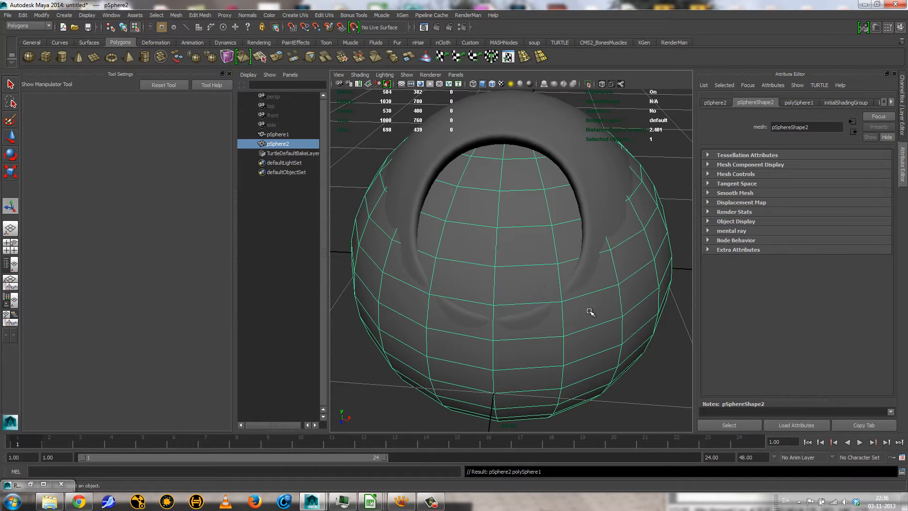
pyautogui.press('r')
pyautogui.moveTo(634, 324); pyautogui.dragTo(534, 316, button='middle')
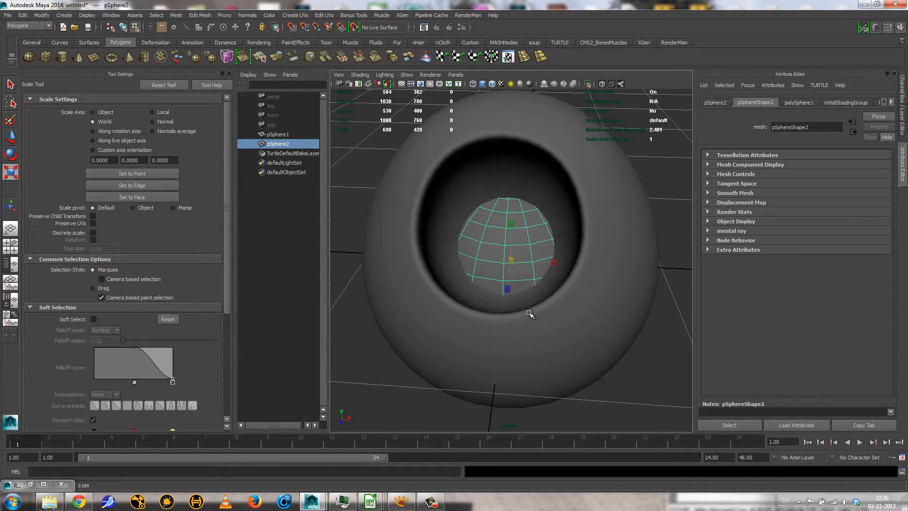
pyautogui.press('e')
pyautogui.moveTo(512, 235); pyautogui.dragTo(509, 272)
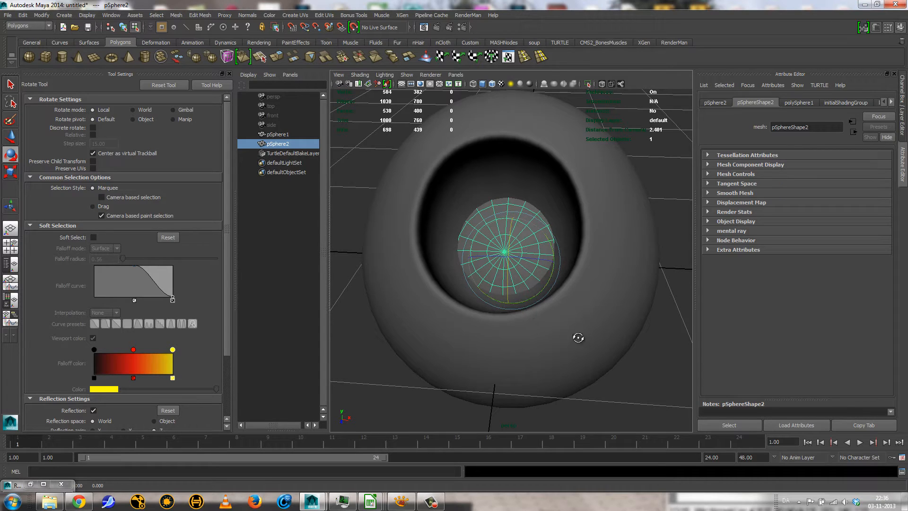
# Step: Move the eyeball sphere vertically to a height of about 0.323 to line it up with the eye socket
pyautogui.keyDown('alt'); pyautogui.moveTo(578, 337); pyautogui.dragTo(481, 338); pyautogui.keyUp('alt')
pyautogui.press('space')
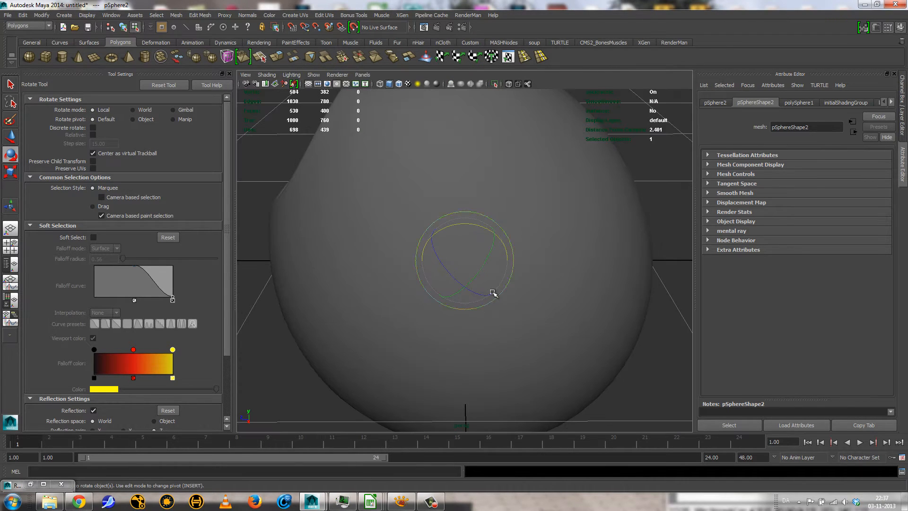
pyautogui.press('space')
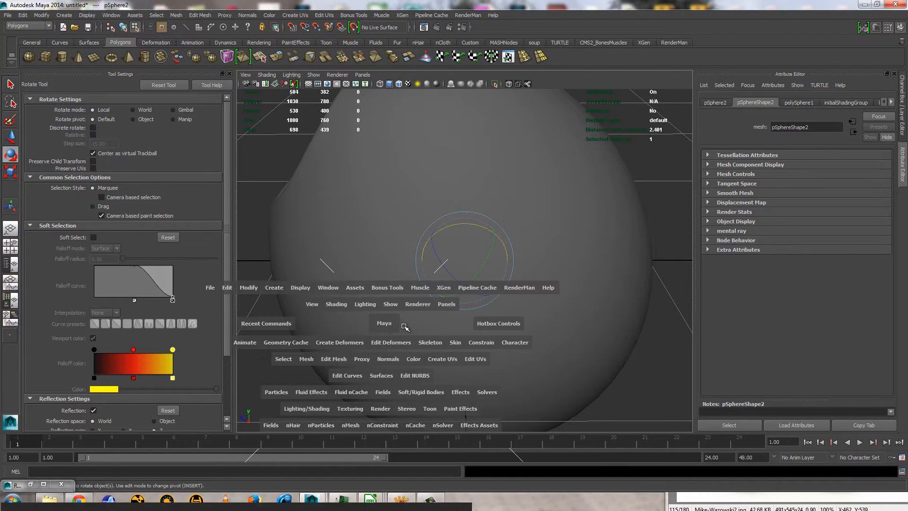
pyautogui.keyDown('alt'); pyautogui.moveTo(406, 265); pyautogui.dragTo(434, 326); pyautogui.keyUp('alt')
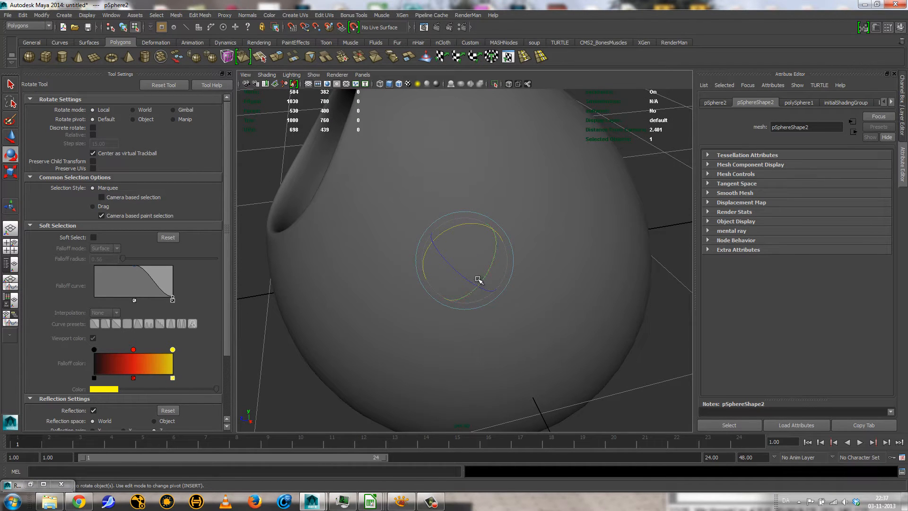
pyautogui.press('w')
pyautogui.moveTo(466, 236); pyautogui.dragTo(428, 161)
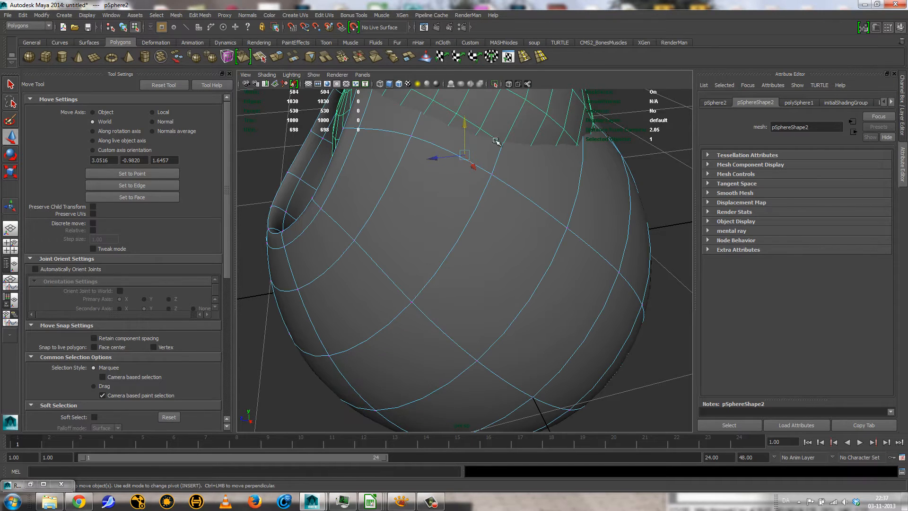
pyautogui.click(494, 126)
pyautogui.click(502, 108)
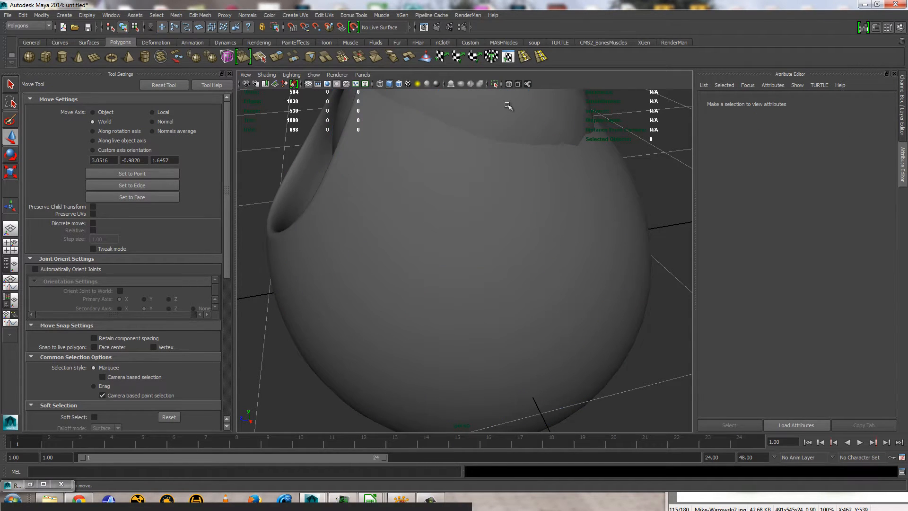
pyautogui.moveTo(461, 122); pyautogui.dragTo(462, 178)
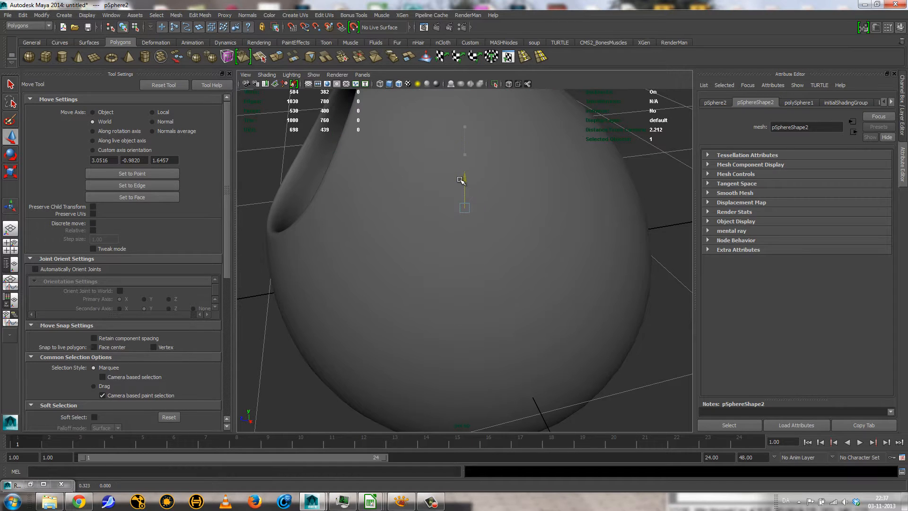
# Step: Move the eyeball forward until it fills the socket opening and activate the Rotate tool
pyautogui.keyDown('alt'); pyautogui.moveTo(439, 213); pyautogui.dragTo(485, 215); pyautogui.keyUp('alt')
pyautogui.keyDown('alt'); pyautogui.moveTo(485, 215); pyautogui.dragTo(417, 223, button='right'); pyautogui.keyUp('alt')
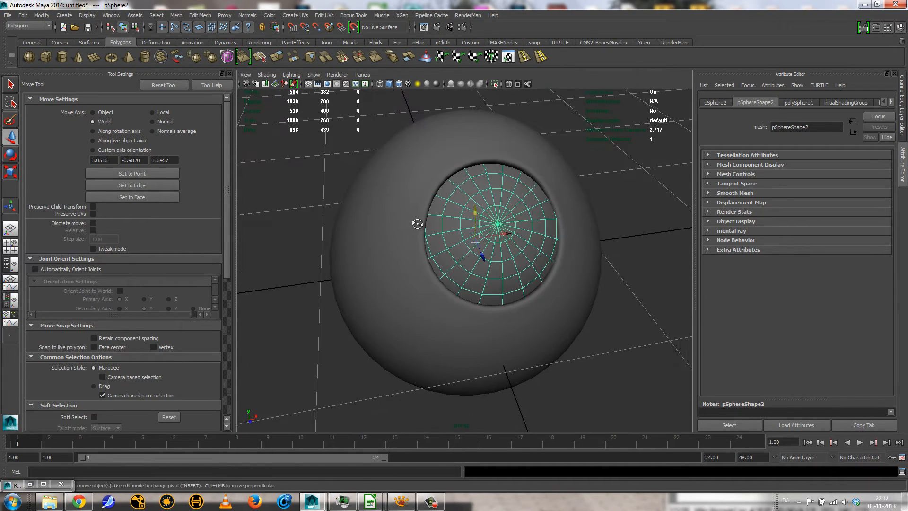
pyautogui.keyDown('alt'); pyautogui.moveTo(417, 222); pyautogui.dragTo(460, 217); pyautogui.keyUp('alt')
pyautogui.press('e')
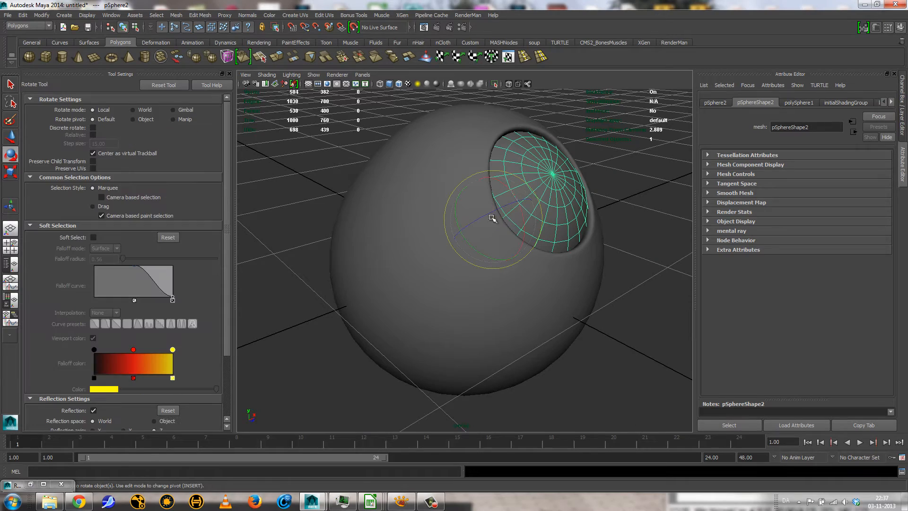
pyautogui.moveTo(523, 208); pyautogui.dragTo(447, 291)
# Step: Delete three adjacent body faces in the row below the eye socket to open a mouth hole
pyautogui.click(454, 296)
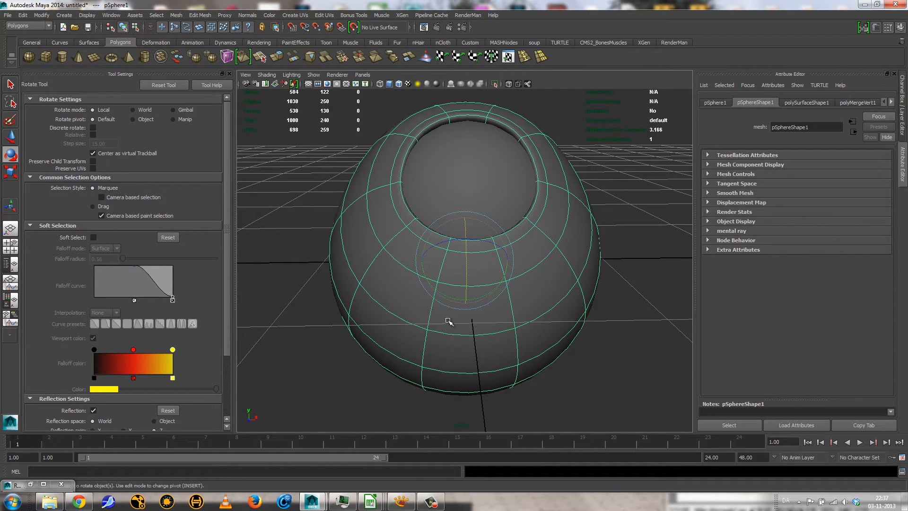
pyautogui.moveTo(415, 338); pyautogui.dragTo(401, 321, button='right')
pyautogui.click(392, 328)
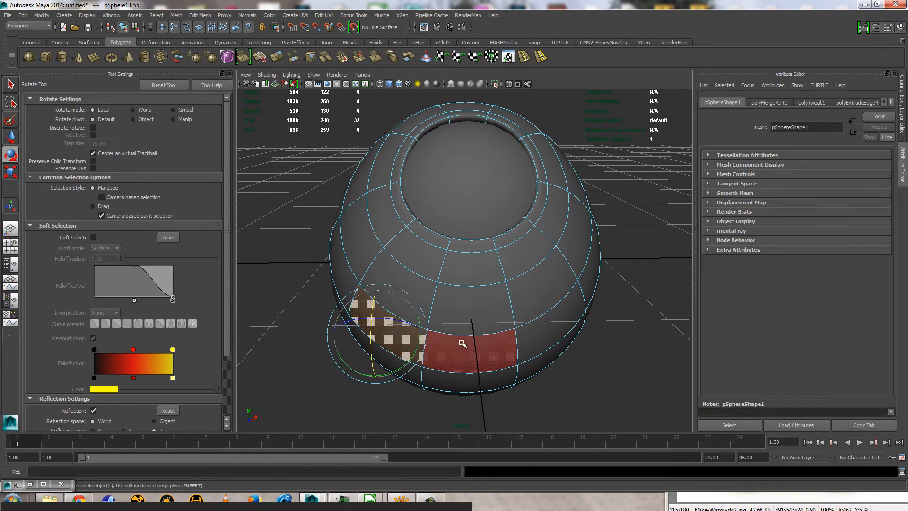
pyautogui.click(428, 294)
pyautogui.keyDown('shift'); pyautogui.click(468, 305); pyautogui.keyUp('shift')
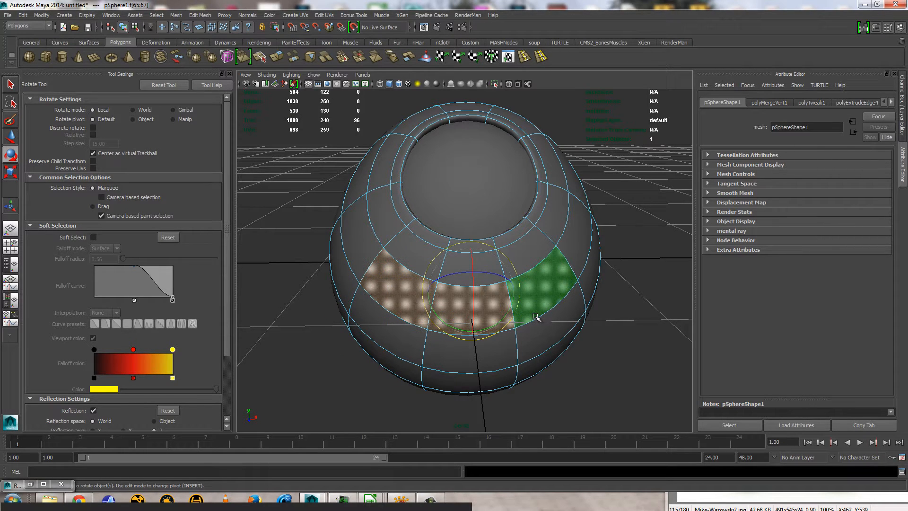
pyautogui.press('Delete')
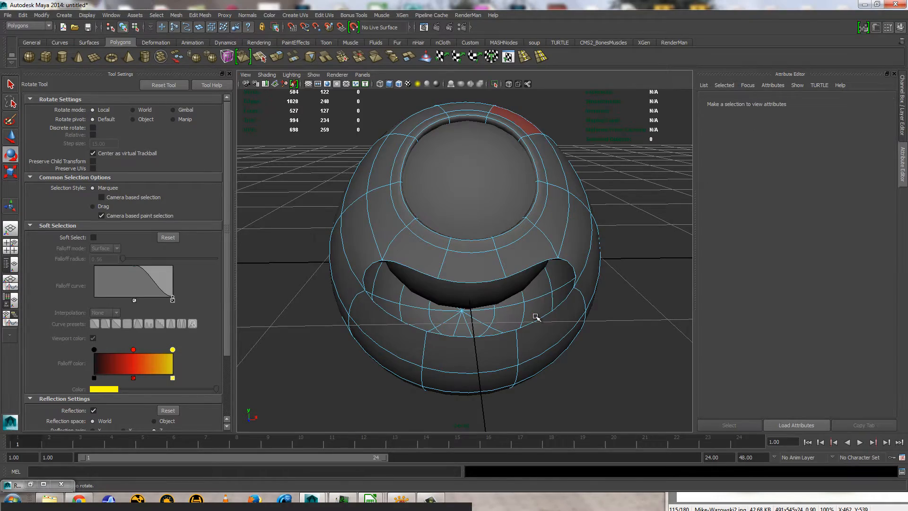
# Step: Extrude the mouth hole's border edge loop inward with a local Z translation of about -0.040
pyautogui.keyDown('alt'); pyautogui.moveTo(533, 358); pyautogui.dragTo(493, 353); pyautogui.keyUp('alt')
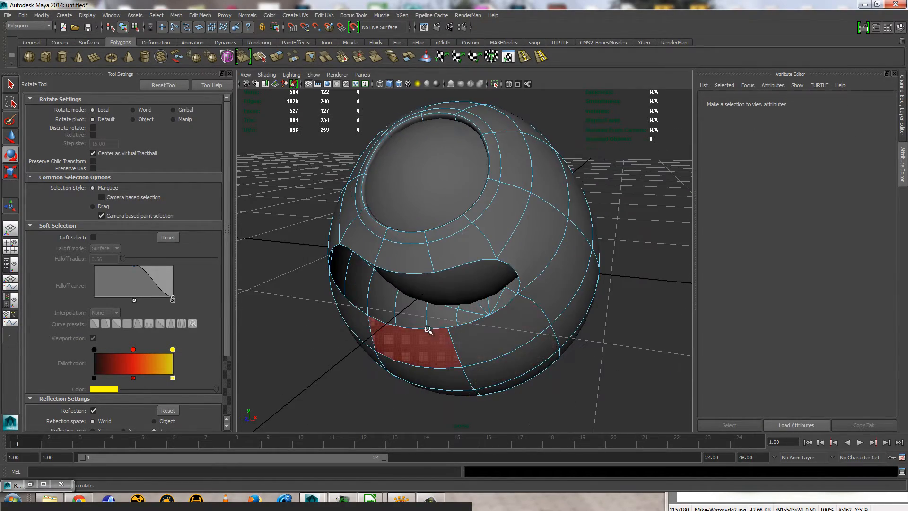
pyautogui.moveTo(351, 262); pyautogui.dragTo(350, 241, button='right')
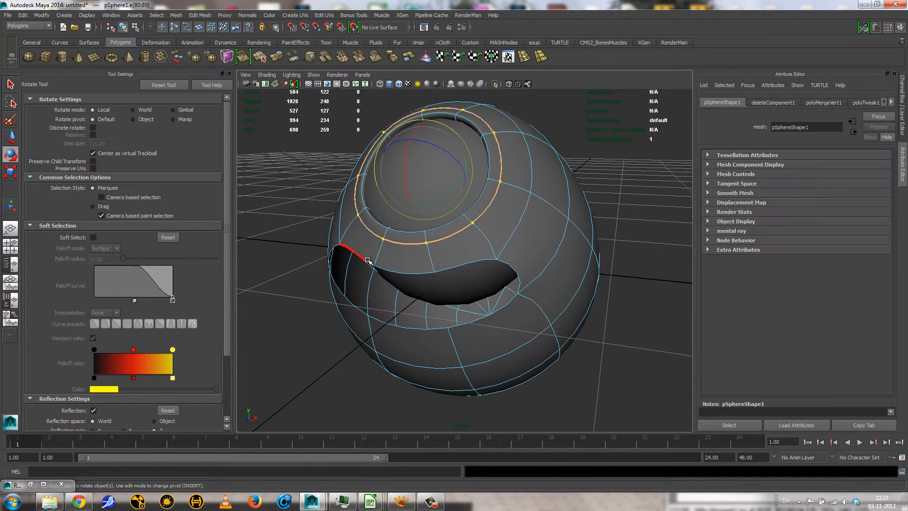
pyautogui.doubleClick(362, 255)
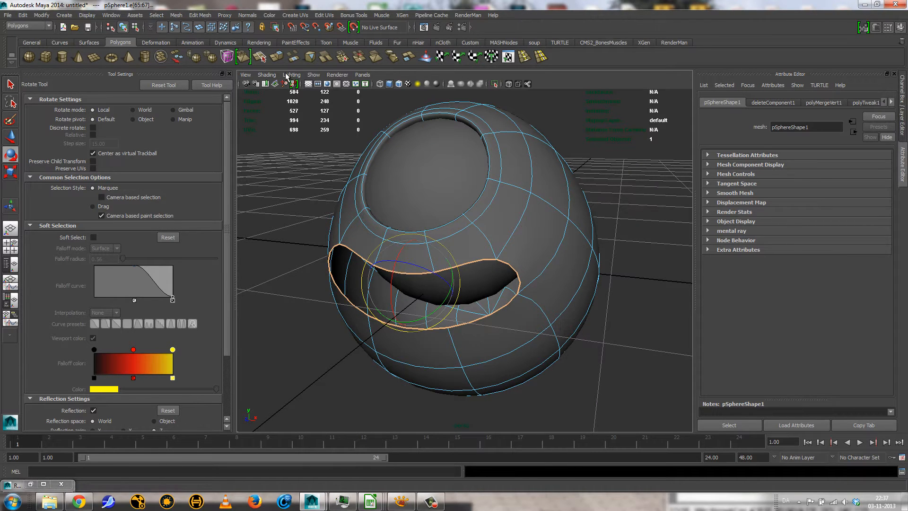
pyautogui.click(276, 57)
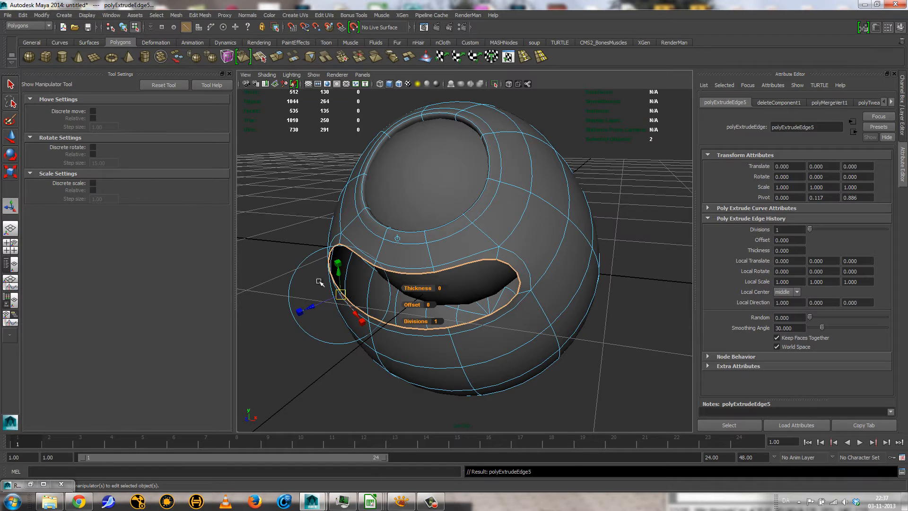
pyautogui.moveTo(338, 274)
pyautogui.mouseDown()
pyautogui.moveTo(337, 281)
pyautogui.moveTo(335, 273)
pyautogui.mouseUp()
pyautogui.hotkey('ctrl', 'z')
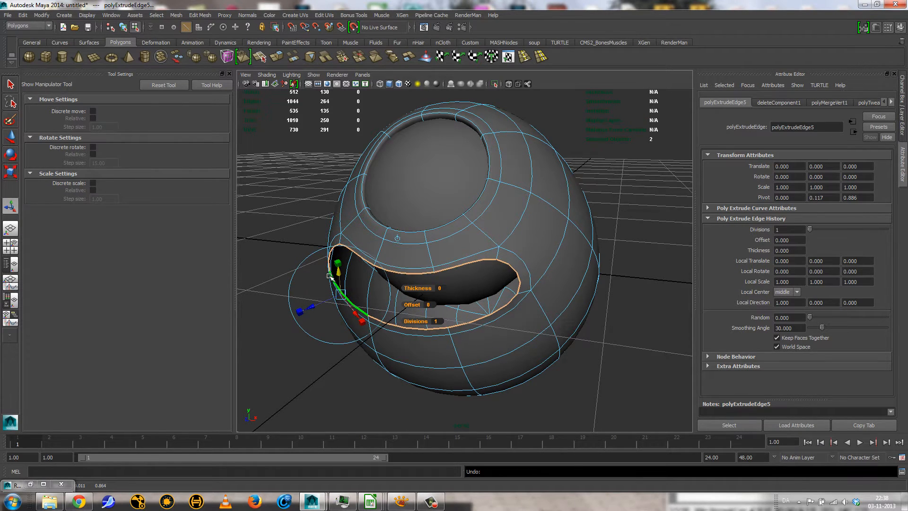
pyautogui.moveTo(311, 309); pyautogui.dragTo(397, 300)
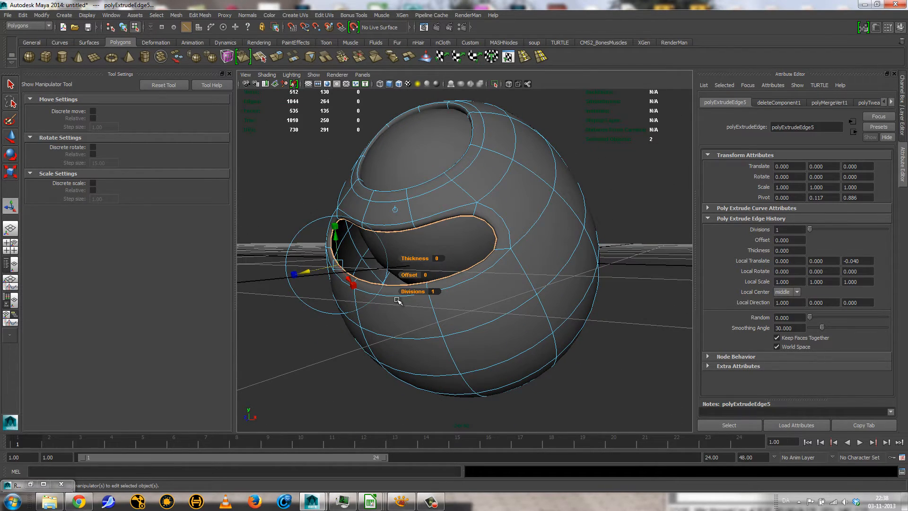
# Step: Extrude the mouth's inner edge loop a second time and push it deeper into the body along the world axis
pyautogui.hotkey('ctrl', 'e')
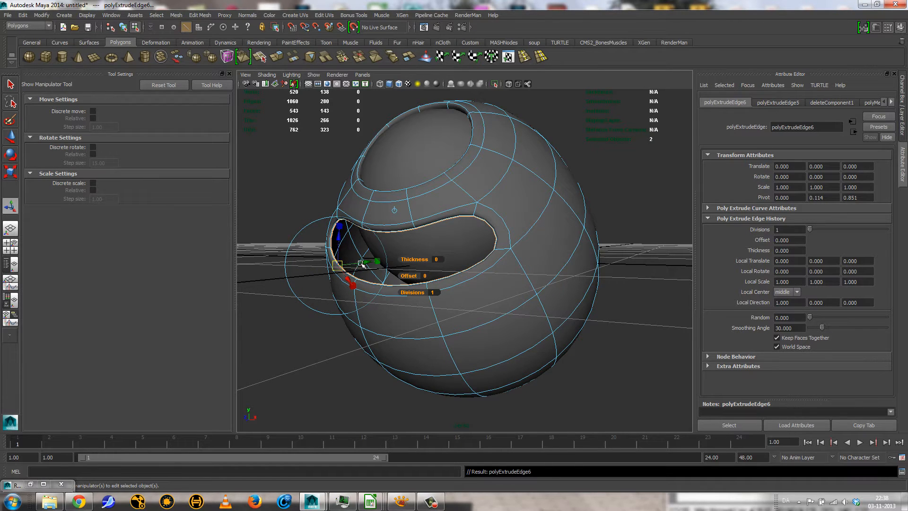
pyautogui.moveTo(362, 264); pyautogui.dragTo(367, 266)
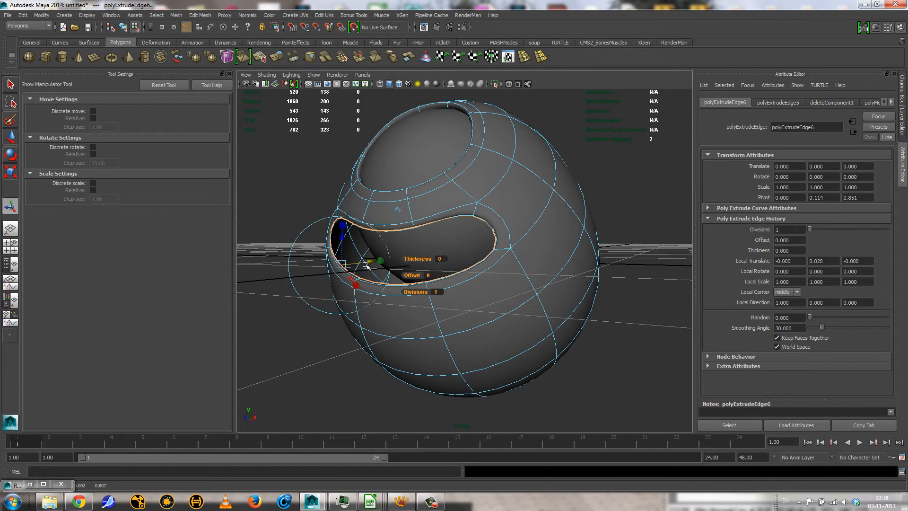
pyautogui.hotkey('ctrl', 'z')
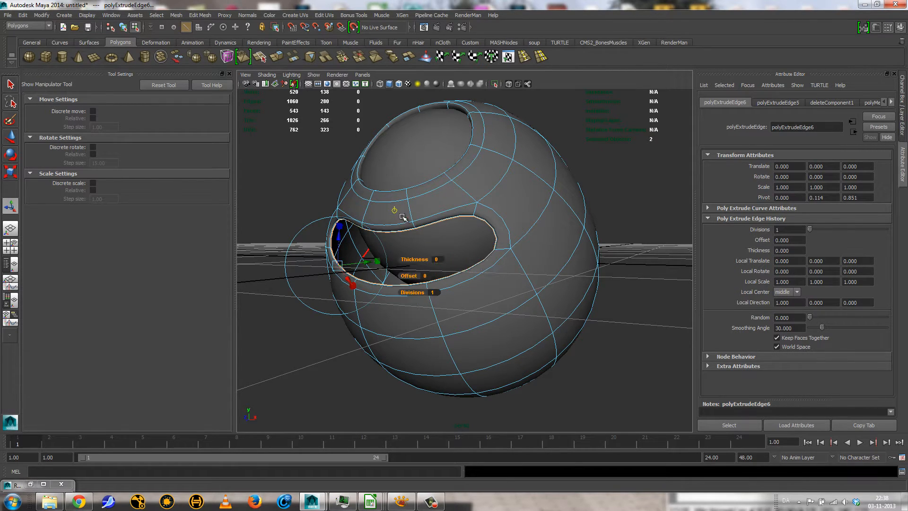
pyautogui.keyDown('alt'); pyautogui.moveTo(453, 191); pyautogui.dragTo(376, 295); pyautogui.keyUp('alt')
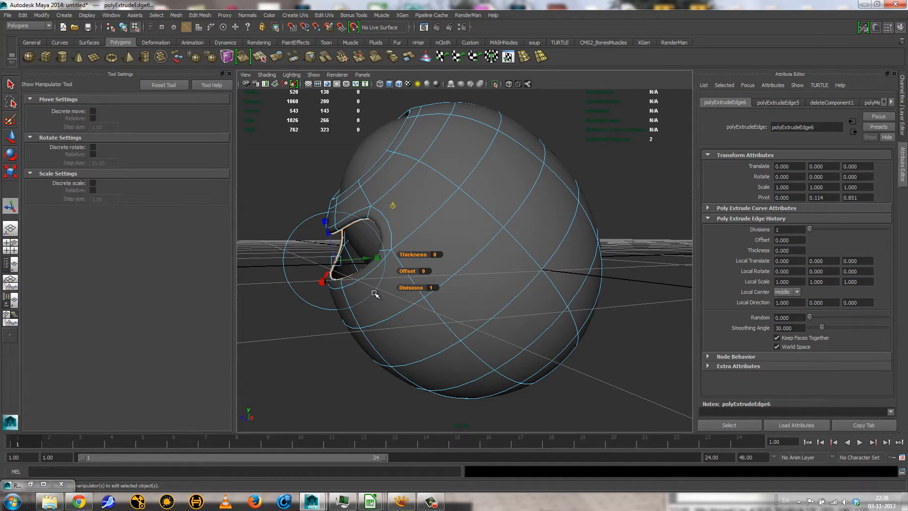
pyautogui.keyDown('alt'); pyautogui.moveTo(382, 297); pyautogui.dragTo(404, 283); pyautogui.keyUp('alt')
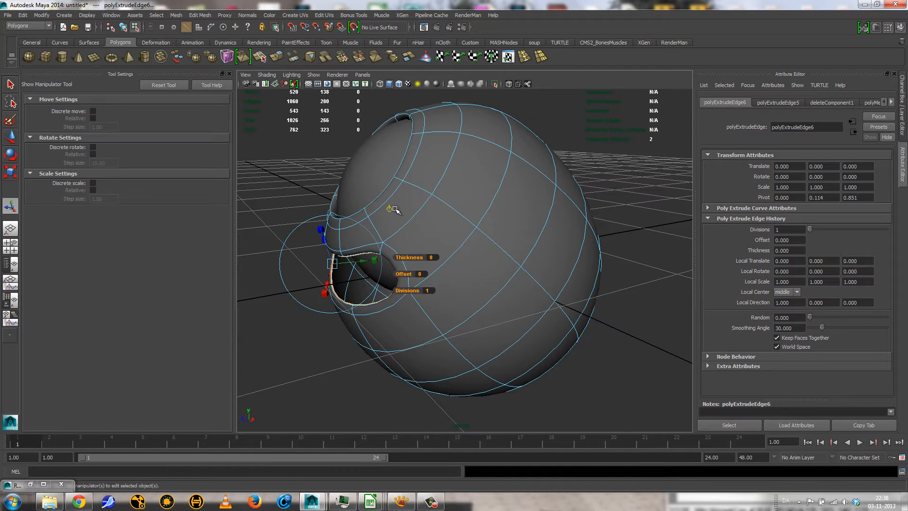
pyautogui.keyDown('alt'); pyautogui.moveTo(454, 305); pyautogui.dragTo(392, 280); pyautogui.keyUp('alt')
pyautogui.moveTo(395, 231); pyautogui.dragTo(416, 217)
pyautogui.keyDown('alt'); pyautogui.moveTo(467, 238); pyautogui.dragTo(437, 227); pyautogui.keyUp('alt')
# Step: Return to object selection, select the eyeball sphere and scale it down slightly so it intrudes less into the mouth
pyautogui.click(483, 188)
pyautogui.click(489, 193)
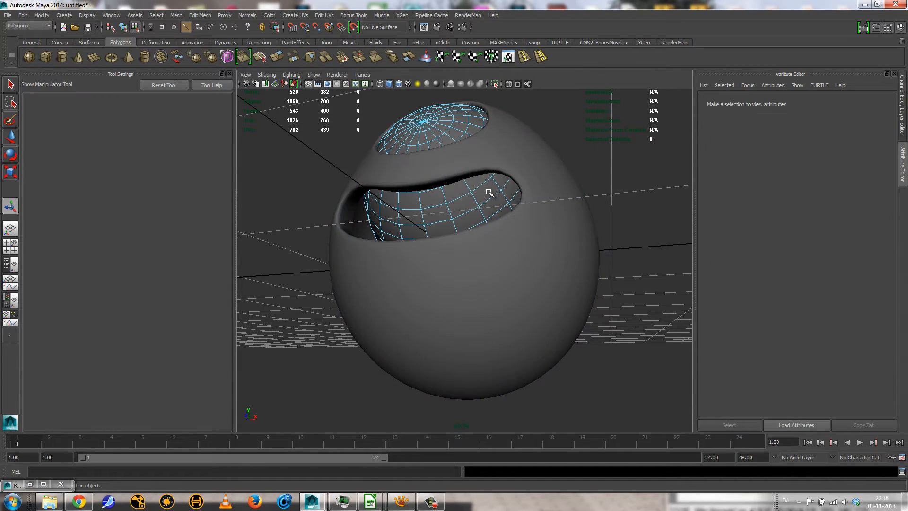
pyautogui.moveTo(489, 194); pyautogui.dragTo(510, 182, button='right')
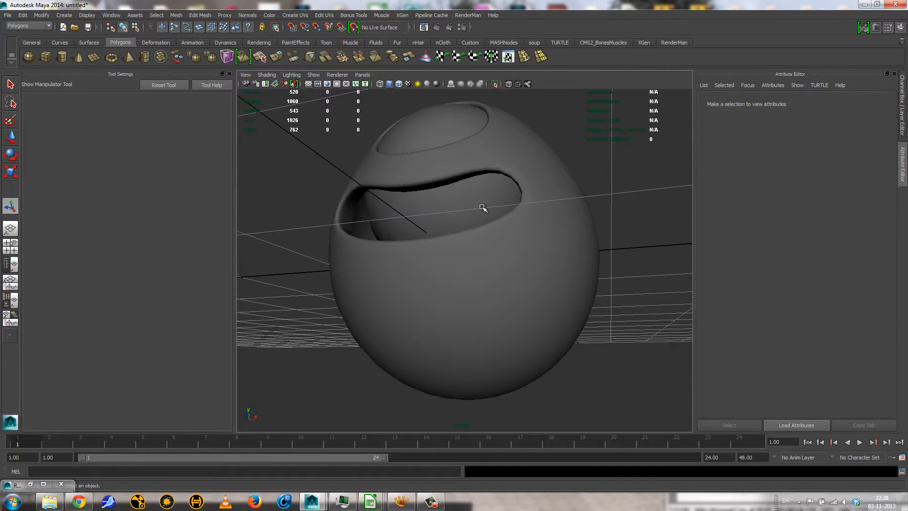
pyautogui.press('r')
pyautogui.moveTo(532, 211); pyautogui.dragTo(497, 213, button='middle')
pyautogui.press('w')
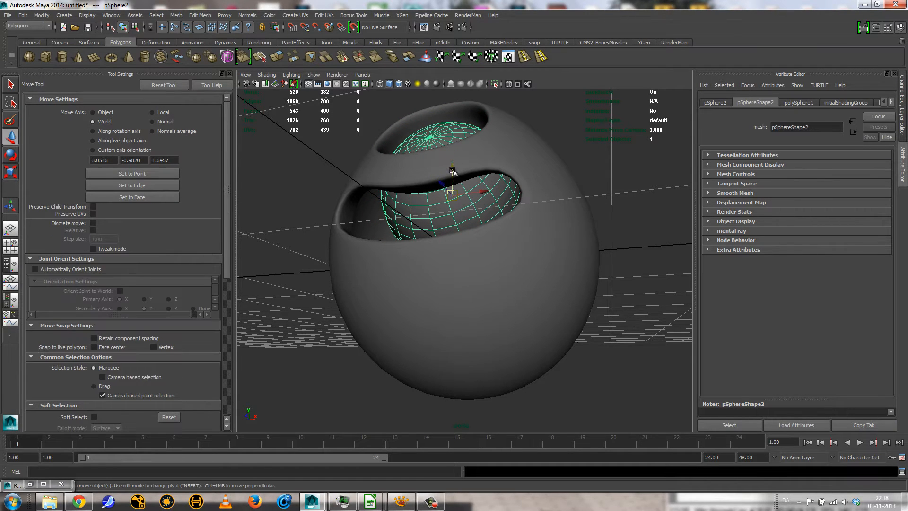
# Step: Move the eyeball to about 0.491 in height and 0.385 in depth to fit it back in the socket
pyautogui.keyDown('alt'); pyautogui.moveTo(491, 221); pyautogui.dragTo(406, 223); pyautogui.keyUp('alt')
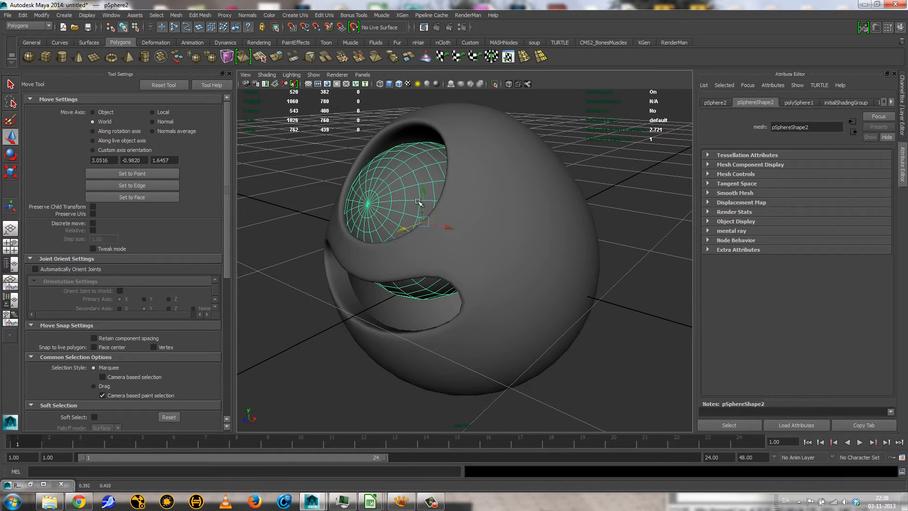
pyautogui.moveTo(427, 190); pyautogui.dragTo(425, 172)
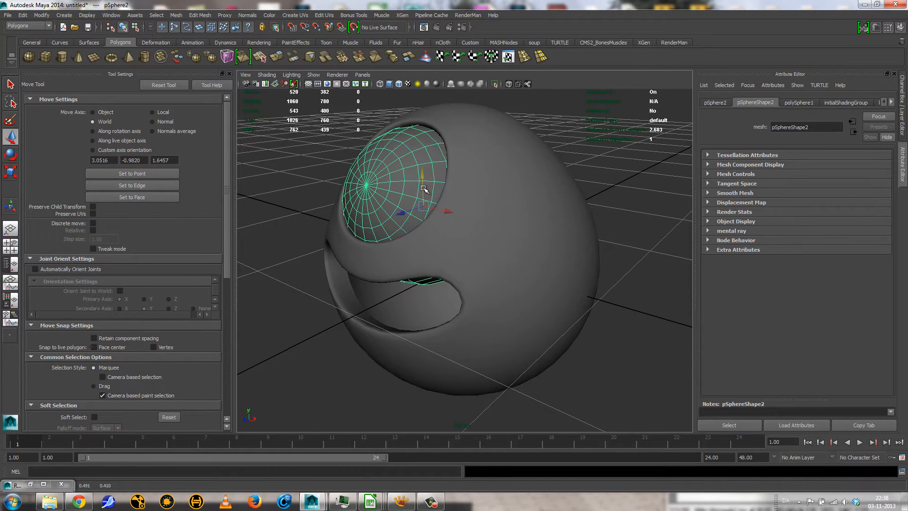
pyautogui.moveTo(400, 215); pyautogui.dragTo(407, 212)
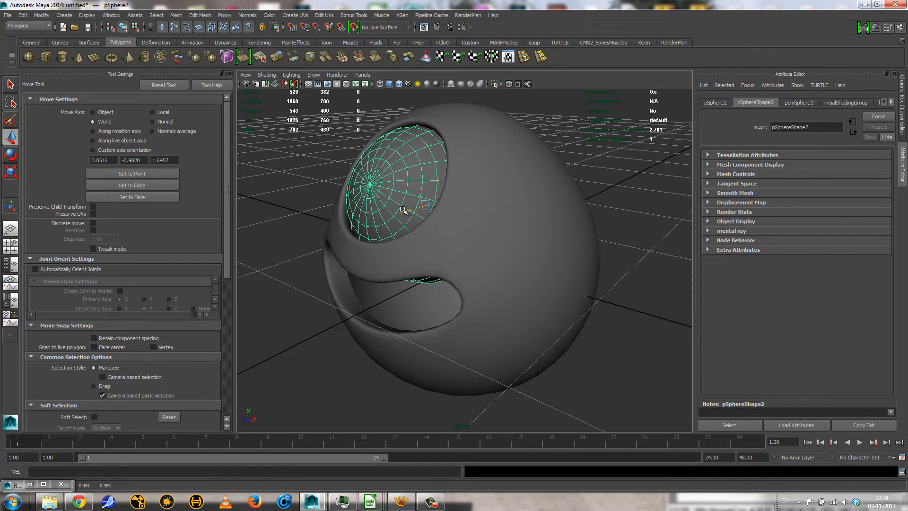
pyautogui.keyDown('alt'); pyautogui.moveTo(430, 209); pyautogui.dragTo(438, 191); pyautogui.keyUp('alt')
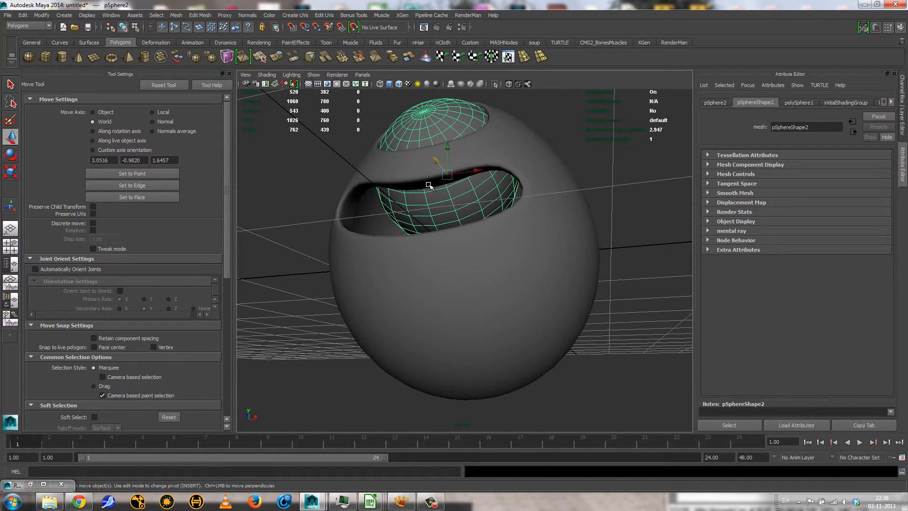
pyautogui.click(429, 185)
# Step: Select the innermost border edge loop inside the mouth on the body mesh
pyautogui.keyDown('alt'); pyautogui.moveTo(491, 240); pyautogui.dragTo(470, 263); pyautogui.keyUp('alt')
pyautogui.scroll(3, 549, 249)
pyautogui.press('4')
pyautogui.moveTo(394, 297); pyautogui.dragTo(387, 261, button='right')
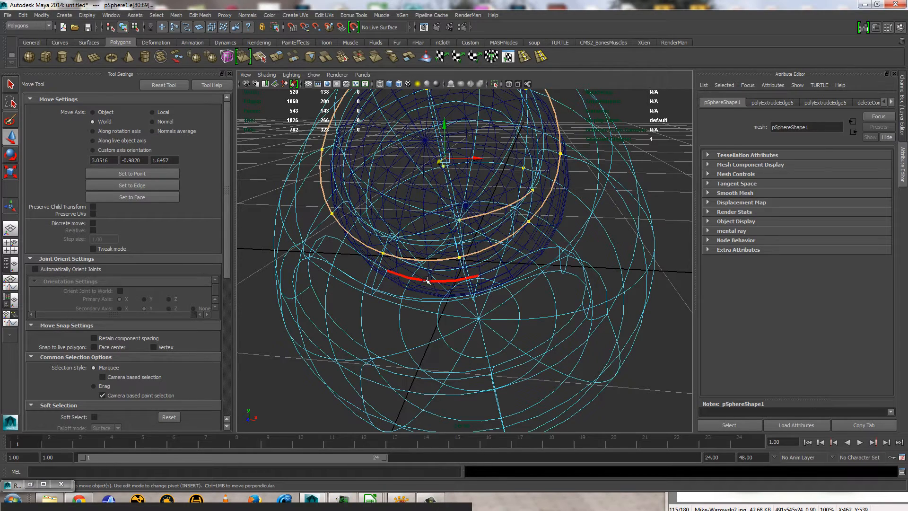
pyautogui.click(426, 279)
pyautogui.moveTo(429, 256)
pyautogui.mouseDown()
pyautogui.moveTo(430, 281)
pyautogui.moveTo(439, 273)
pyautogui.moveTo(489, 288)
pyautogui.moveTo(457, 284)
pyautogui.mouseUp()
pyautogui.press('5')
pyautogui.keyDown('alt'); pyautogui.moveTo(463, 249); pyautogui.dragTo(381, 245); pyautogui.keyUp('alt')
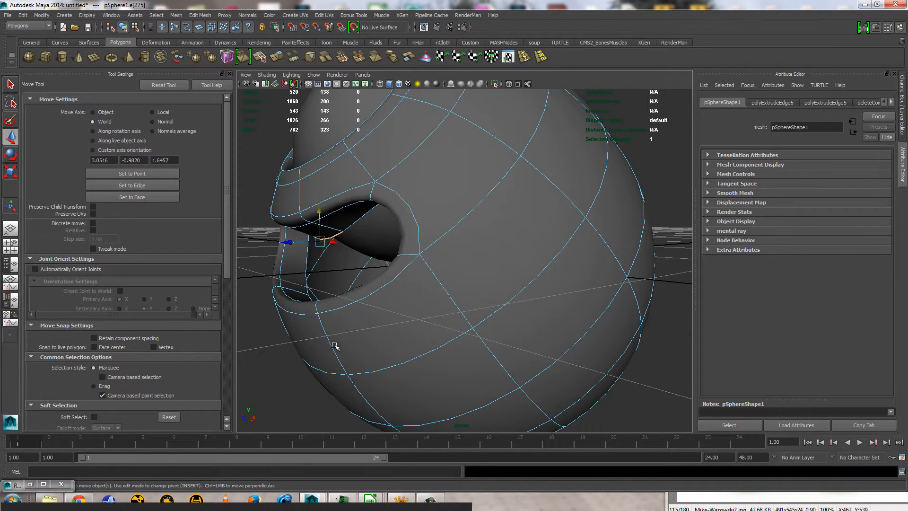
pyautogui.doubleClick(351, 226)
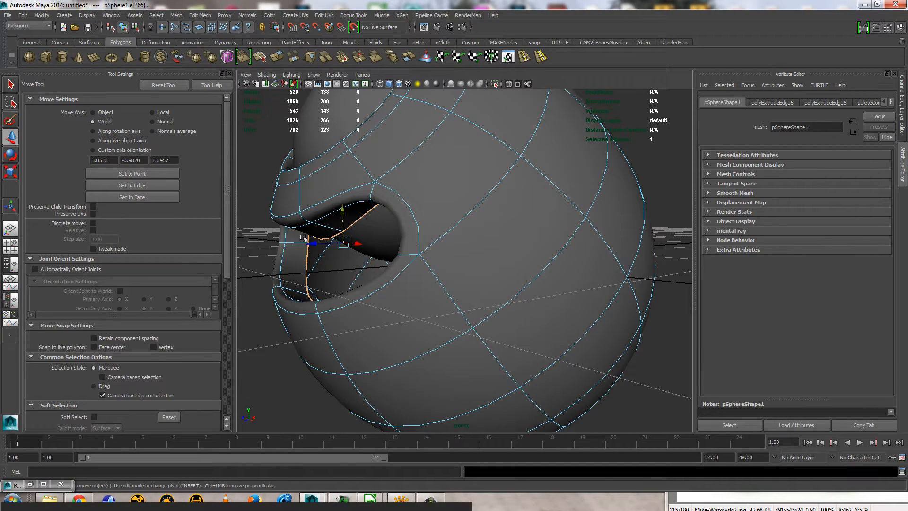
# Step: Extrude the inner mouth loop with a world-space translation of -0.179 in Y and -0.302 in Z
pyautogui.click(279, 59)
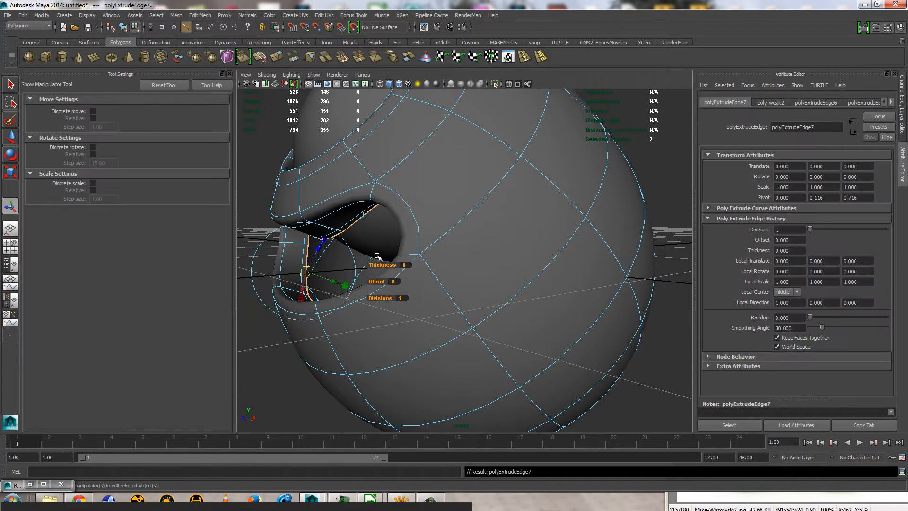
pyautogui.click(363, 215)
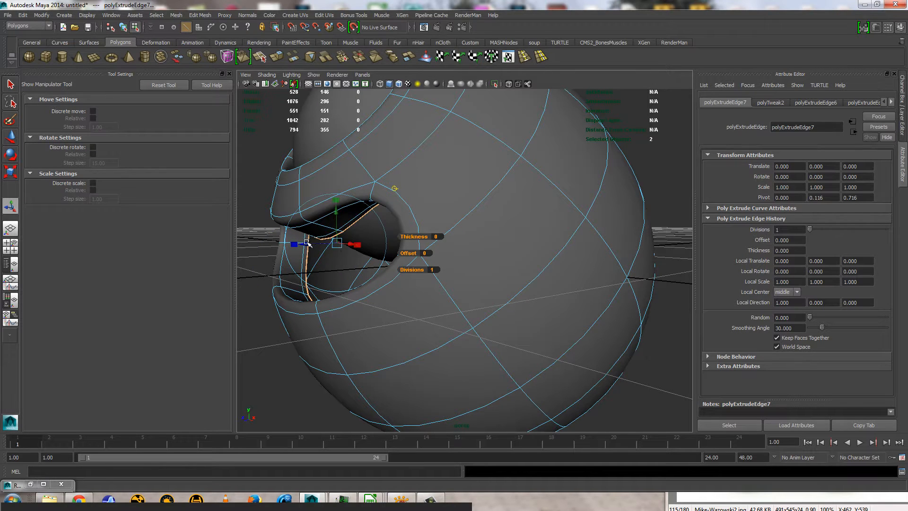
pyautogui.moveTo(308, 243); pyautogui.dragTo(356, 244)
pyautogui.moveTo(384, 212); pyautogui.dragTo(413, 305)
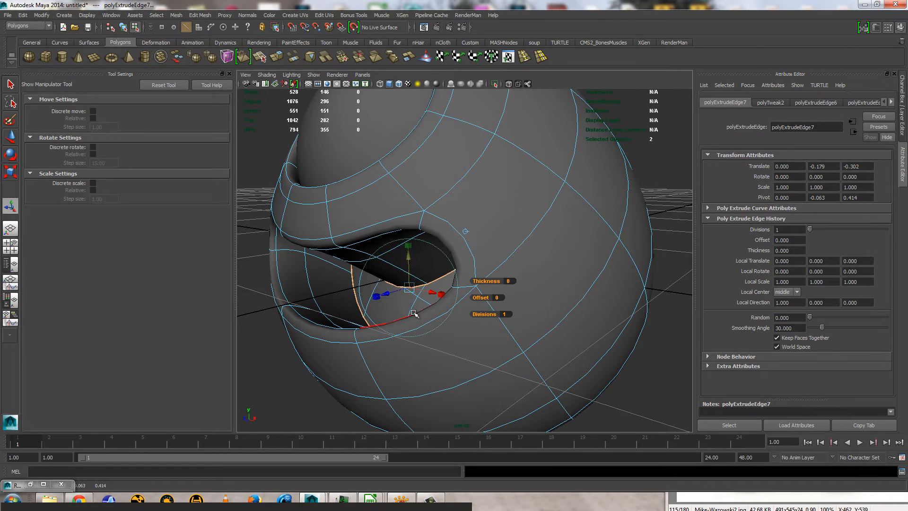
# Step: Extrude the mouth loop twice more, first with Z translation -0.244 and X scale 0.753, and again with Z translation -0.403
pyautogui.hotkey('ctrl', 'e')
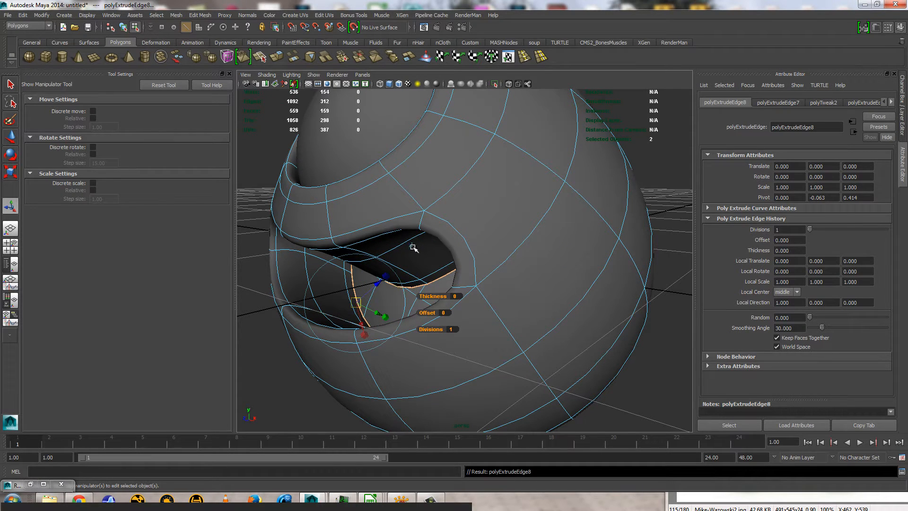
pyautogui.moveTo(386, 276); pyautogui.dragTo(475, 289)
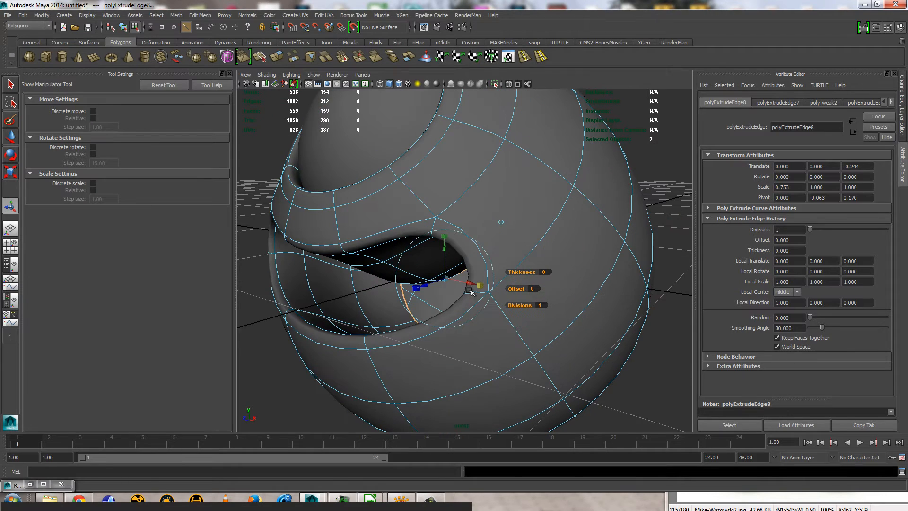
pyautogui.hotkey('ctrl', 'e')
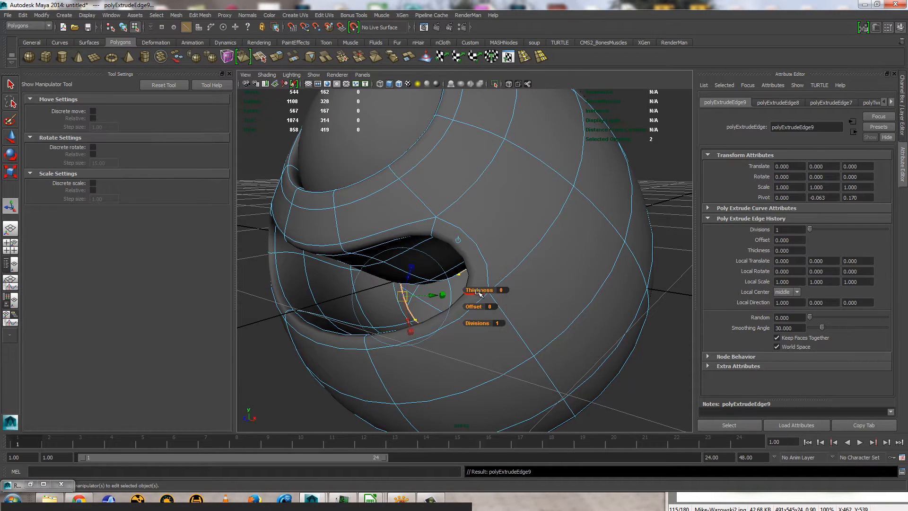
pyautogui.click(458, 239)
pyautogui.moveTo(432, 286); pyautogui.dragTo(455, 241)
pyautogui.keyDown('alt'); pyautogui.moveTo(331, 142); pyautogui.dragTo(348, 150); pyautogui.keyUp('alt')
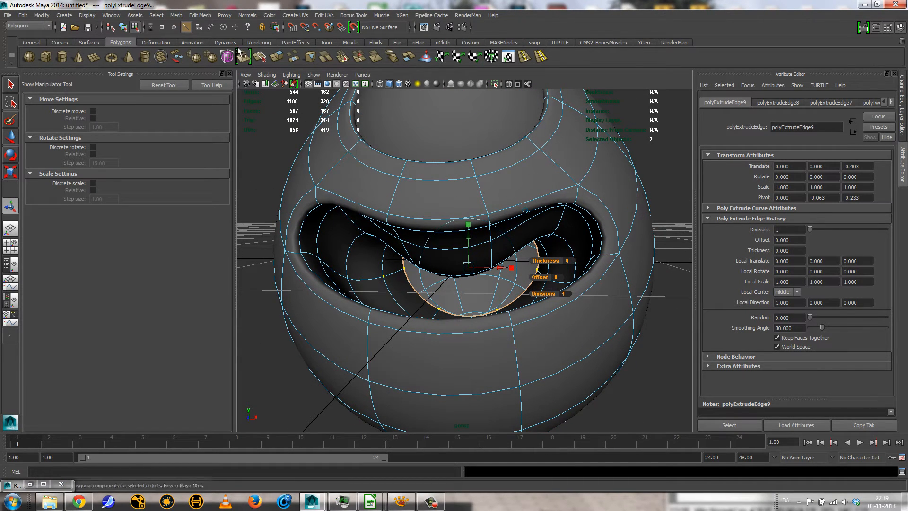
# Step: Merge the remaining open edge loop to its center to close the back of the mouth cavity
pyautogui.click(200, 15)
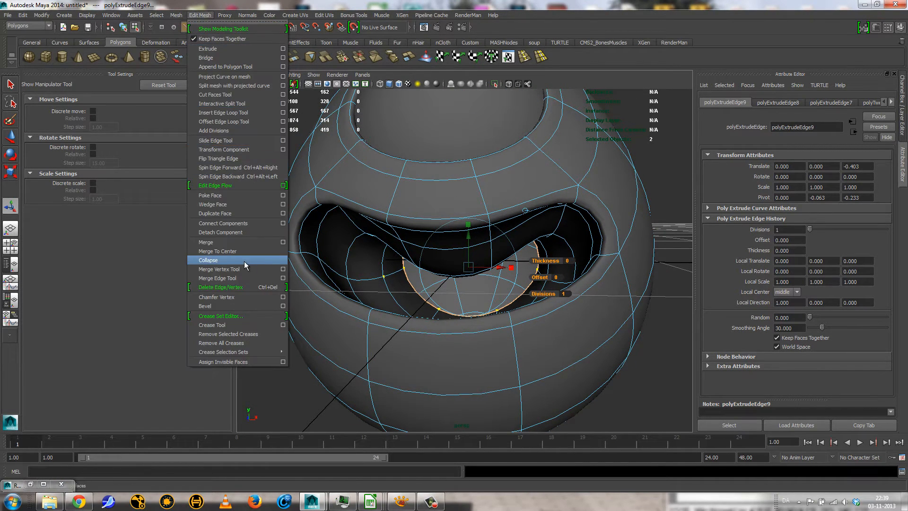
pyautogui.click(219, 248)
pyautogui.keyDown('alt'); pyautogui.moveTo(245, 263); pyautogui.dragTo(414, 322); pyautogui.keyUp('alt')
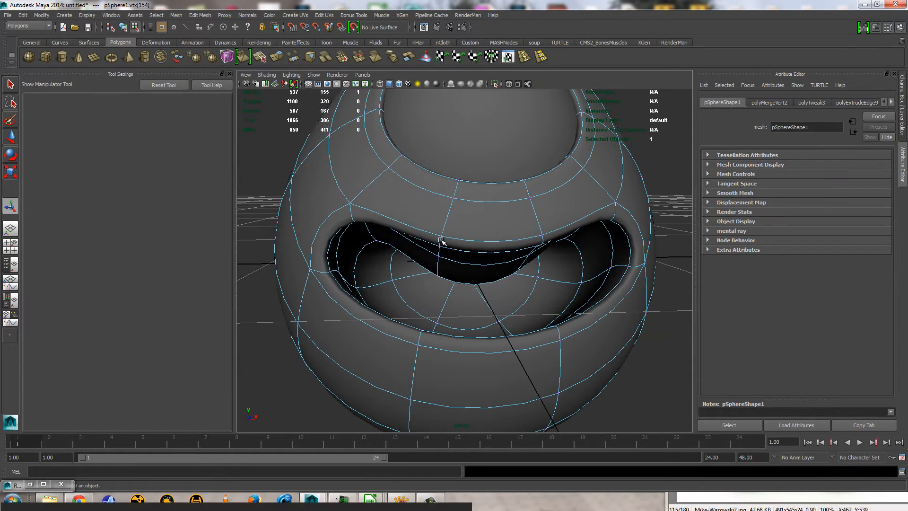
# Step: Return to object selection and select only the body mesh
pyautogui.moveTo(442, 242); pyautogui.dragTo(481, 228, button='right')
pyautogui.moveTo(467, 182); pyautogui.dragTo(491, 247)
pyautogui.keyDown('alt'); pyautogui.moveTo(490, 248); pyautogui.dragTo(440, 270, button='right'); pyautogui.keyUp('alt')
pyautogui.keyDown('alt'); pyautogui.moveTo(440, 269); pyautogui.dragTo(537, 306); pyautogui.keyUp('alt')
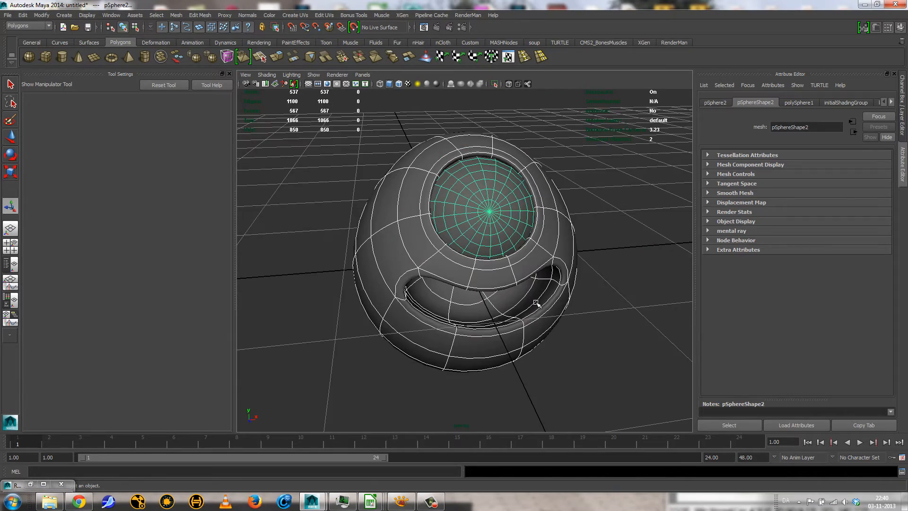
pyautogui.click(557, 348)
pyautogui.keyDown('alt'); pyautogui.moveTo(559, 349); pyautogui.dragTo(472, 317); pyautogui.keyUp('alt')
pyautogui.click(470, 360)
pyautogui.keyDown('alt'); pyautogui.moveTo(472, 317); pyautogui.dragTo(540, 312, button='right'); pyautogui.keyUp('alt')
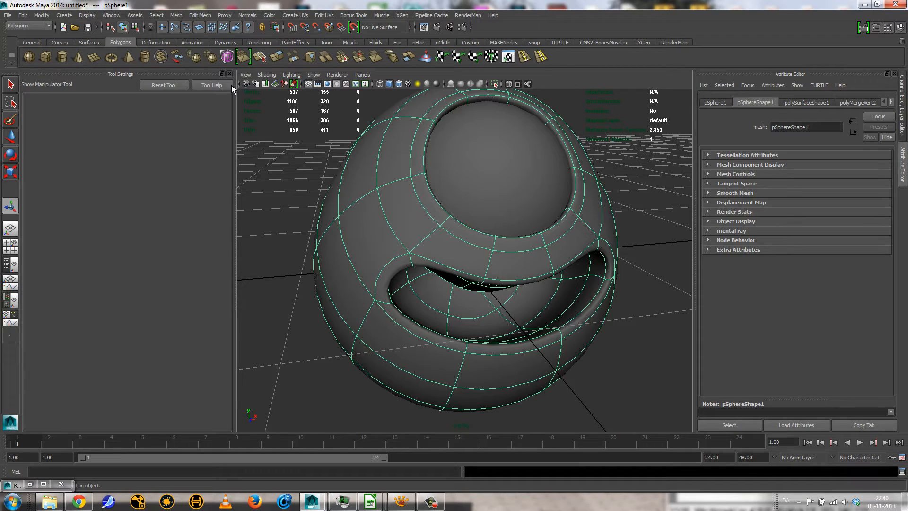
# Step: Assign a new Blinn material to the body and set its color to the yellow-green from the color history
pyautogui.click(248, 42)
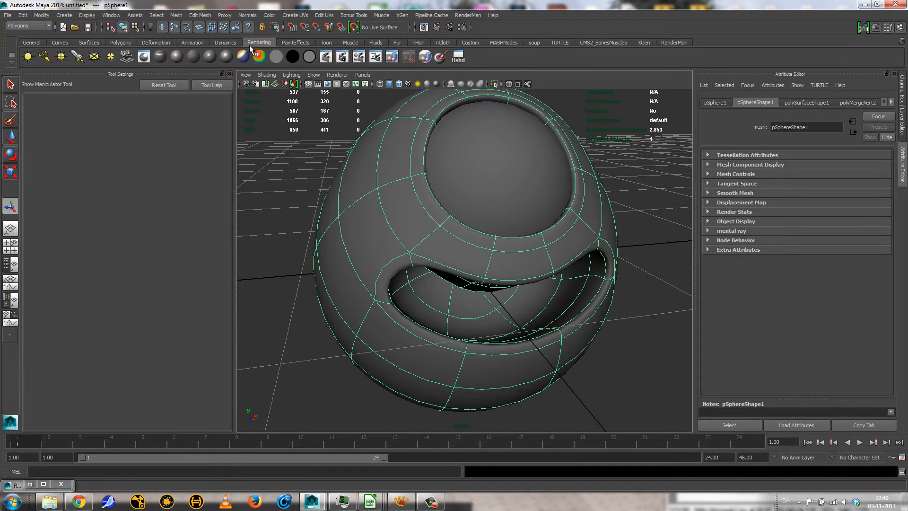
pyautogui.click(176, 59)
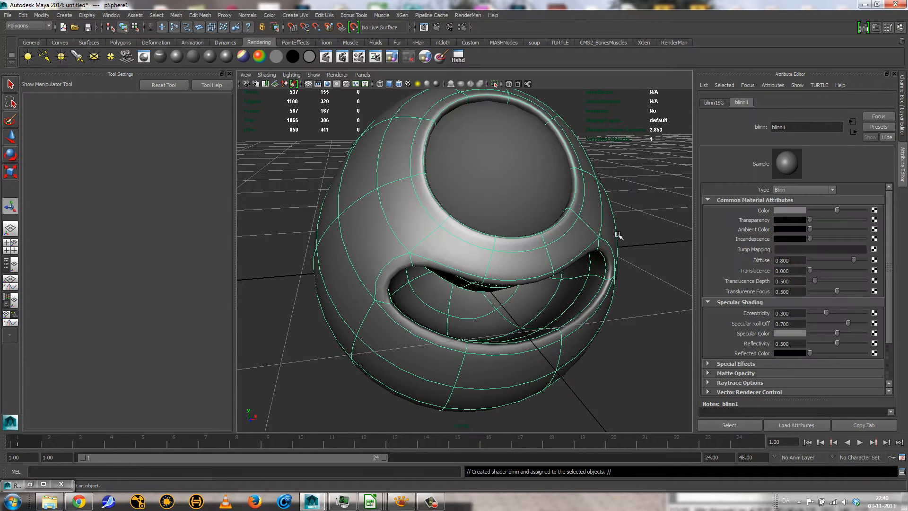
pyautogui.click(786, 211)
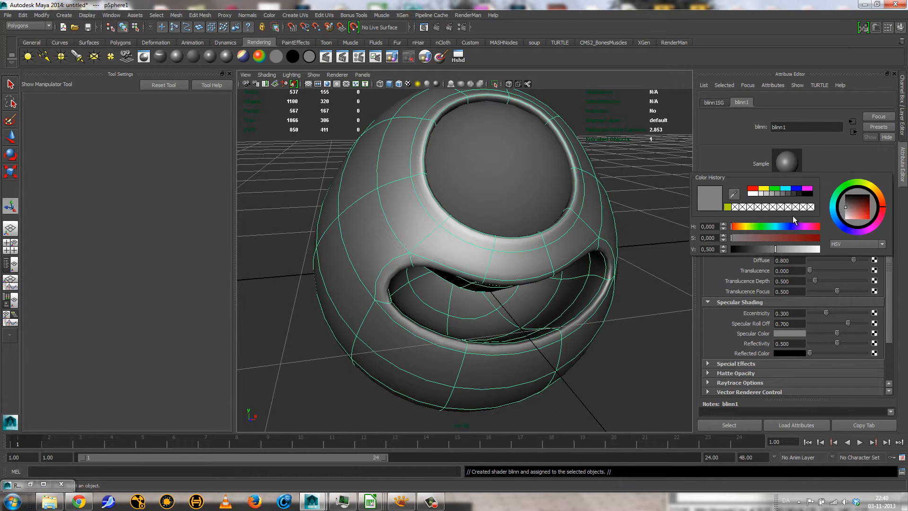
pyautogui.click(727, 207)
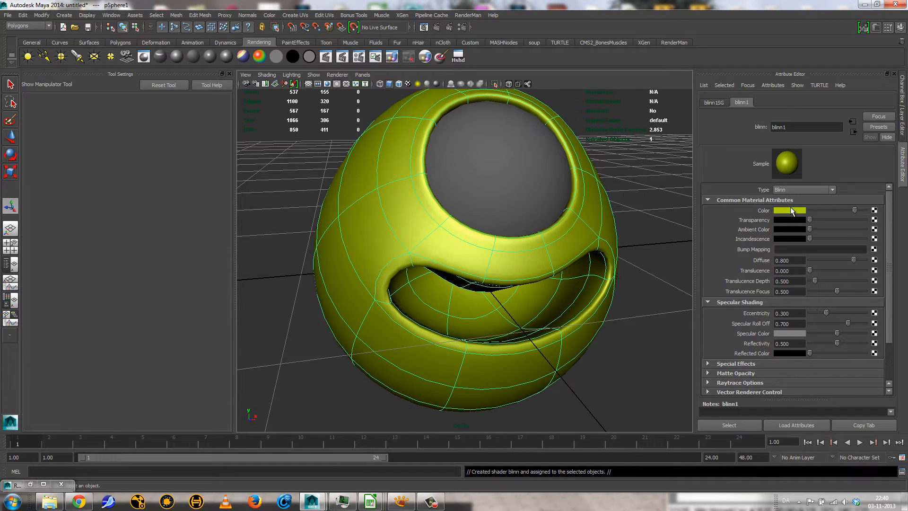
pyautogui.click(790, 208)
pyautogui.click(782, 214)
# Step: Select the eyeball sphere, assign it a new Blinn material and display it with smooth mesh preview
pyautogui.keyDown('alt'); pyautogui.moveTo(541, 272); pyautogui.dragTo(514, 209); pyautogui.keyUp('alt')
pyautogui.click(487, 212)
pyautogui.keyDown('alt'); pyautogui.moveTo(514, 210); pyautogui.dragTo(543, 219, button='right'); pyautogui.keyUp('alt')
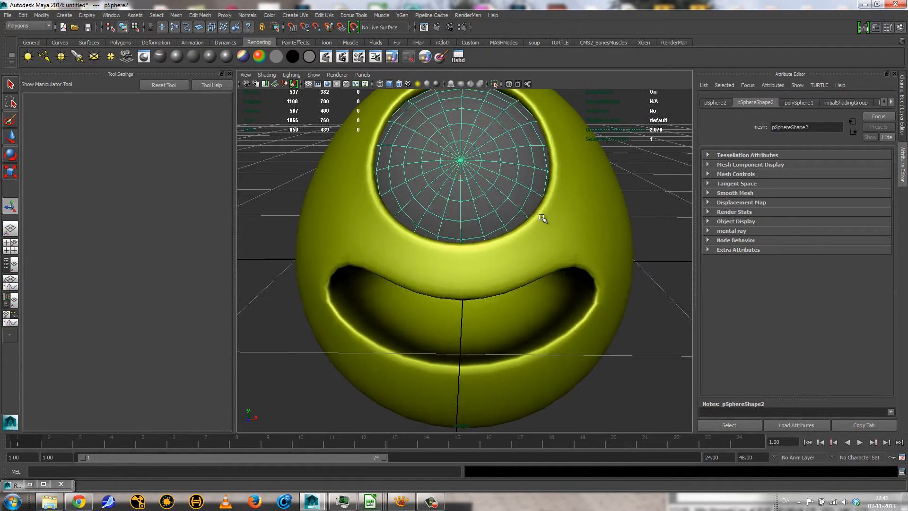
pyautogui.keyDown('alt'); pyautogui.moveTo(543, 219); pyautogui.dragTo(517, 227, button='middle'); pyautogui.keyUp('alt')
pyautogui.keyDown('alt'); pyautogui.moveTo(516, 227); pyautogui.dragTo(498, 252, button='right'); pyautogui.keyUp('alt')
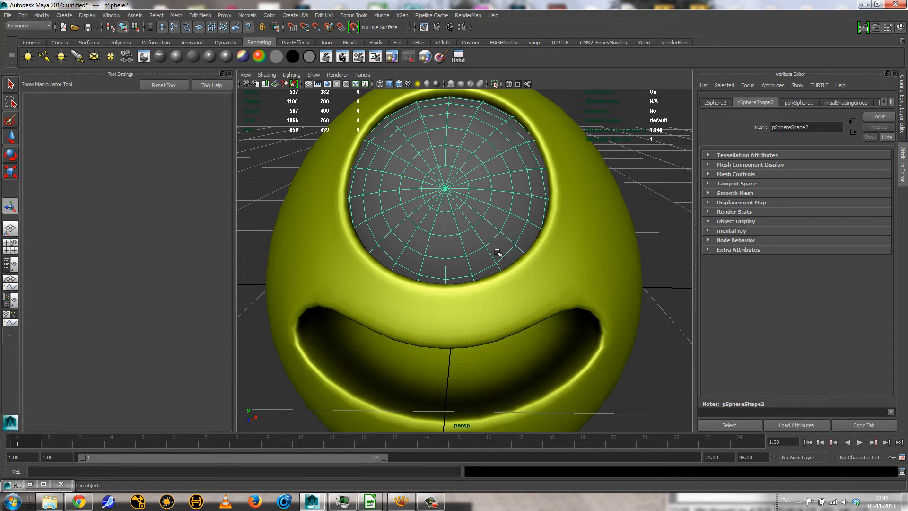
pyautogui.keyDown('alt'); pyautogui.moveTo(495, 243); pyautogui.dragTo(470, 249); pyautogui.keyUp('alt')
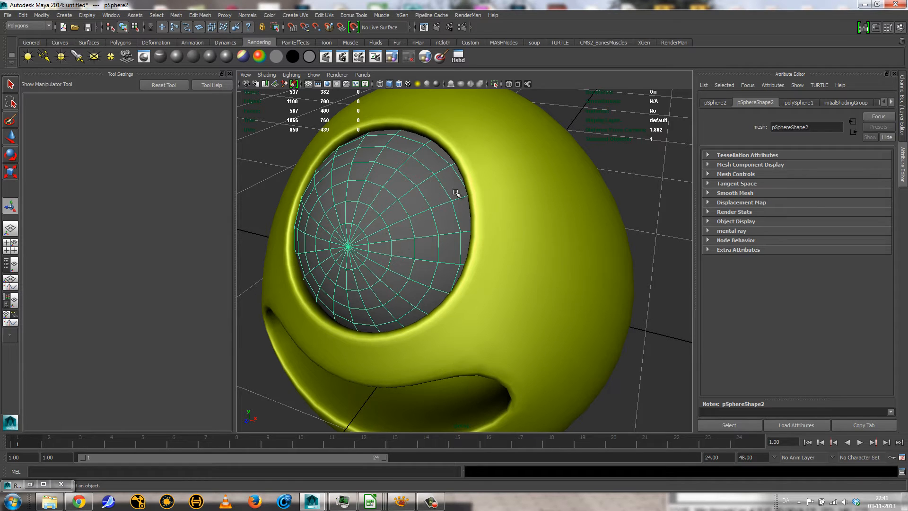
pyautogui.click(184, 59)
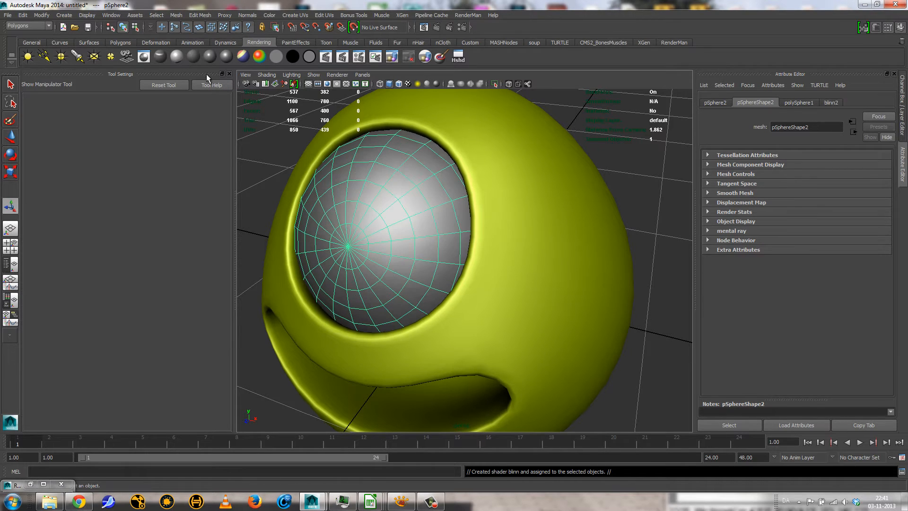
pyautogui.press('3')
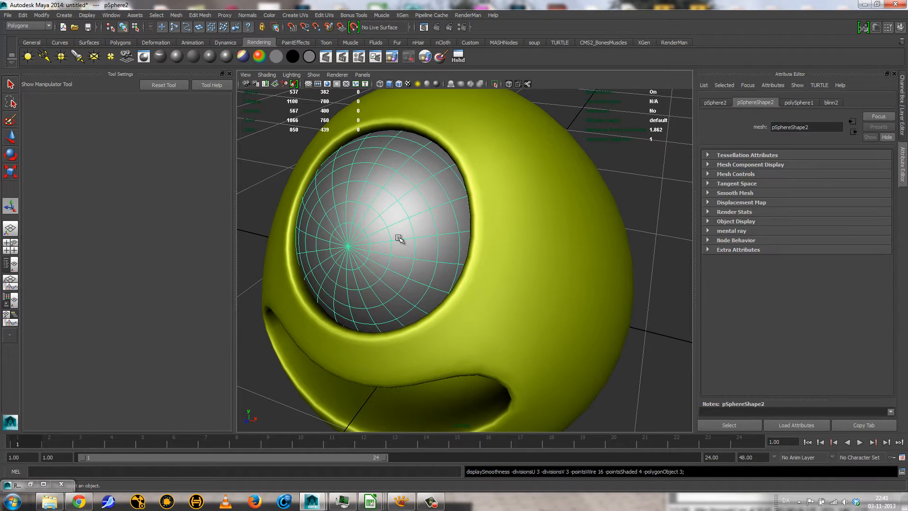
# Step: Set the eyeball Blinn's reflectivity to 0.034, eccentricity to 0.026, specular roll off to 1.000 and specular color to white
pyautogui.keyDown('alt'); pyautogui.moveTo(446, 255); pyautogui.dragTo(430, 237); pyautogui.keyUp('alt')
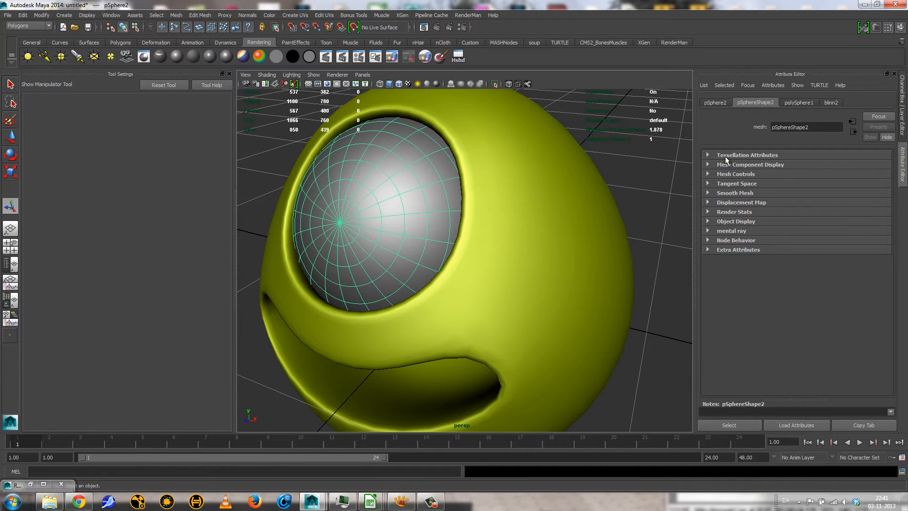
pyautogui.click(830, 103)
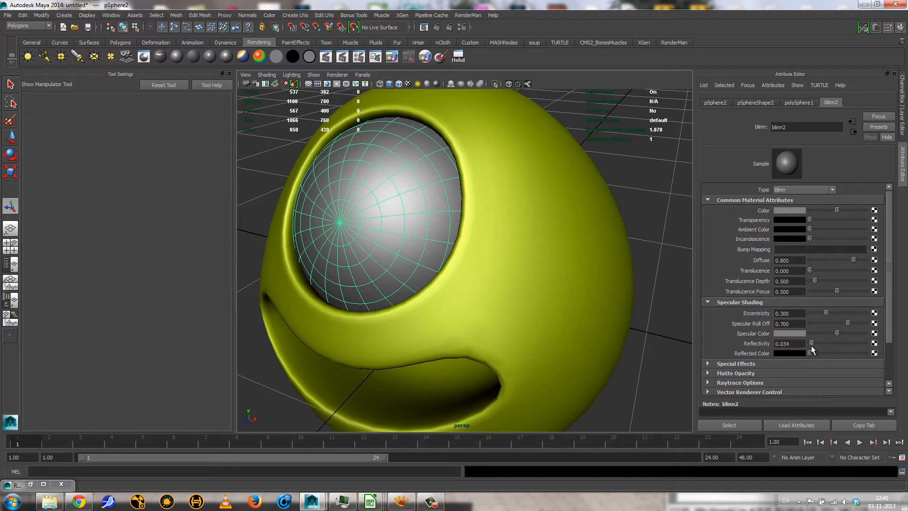
pyautogui.moveTo(825, 312); pyautogui.dragTo(813, 315)
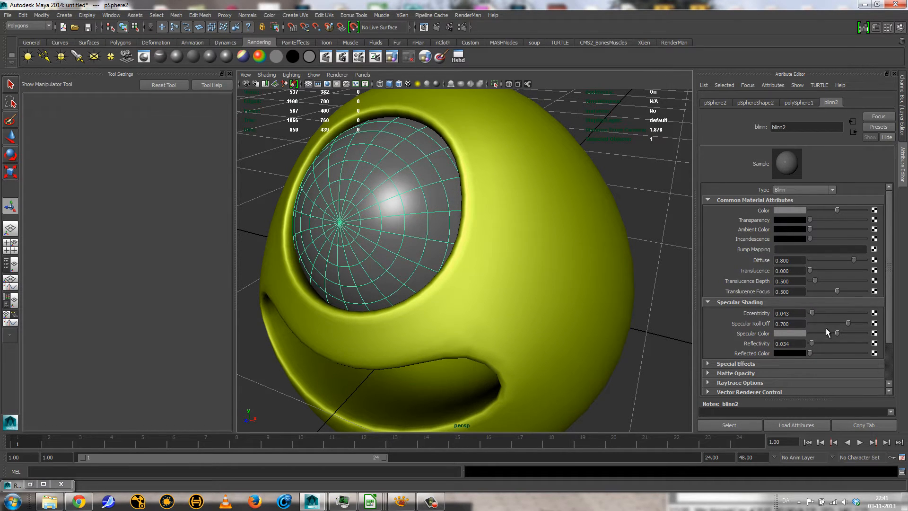
pyautogui.moveTo(844, 324); pyautogui.dragTo(903, 336)
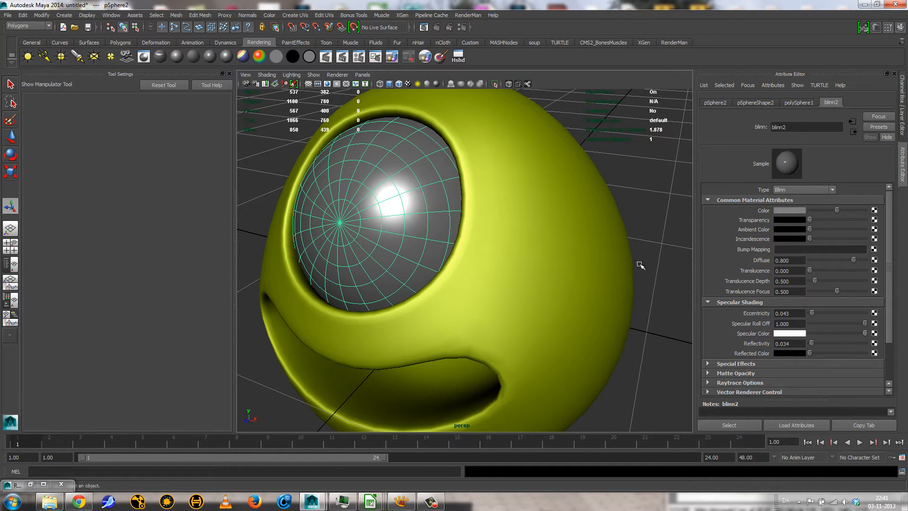
pyautogui.keyDown('alt'); pyautogui.moveTo(527, 212); pyautogui.dragTo(678, 256); pyautogui.keyUp('alt')
pyautogui.moveTo(812, 313); pyautogui.dragTo(809, 314)
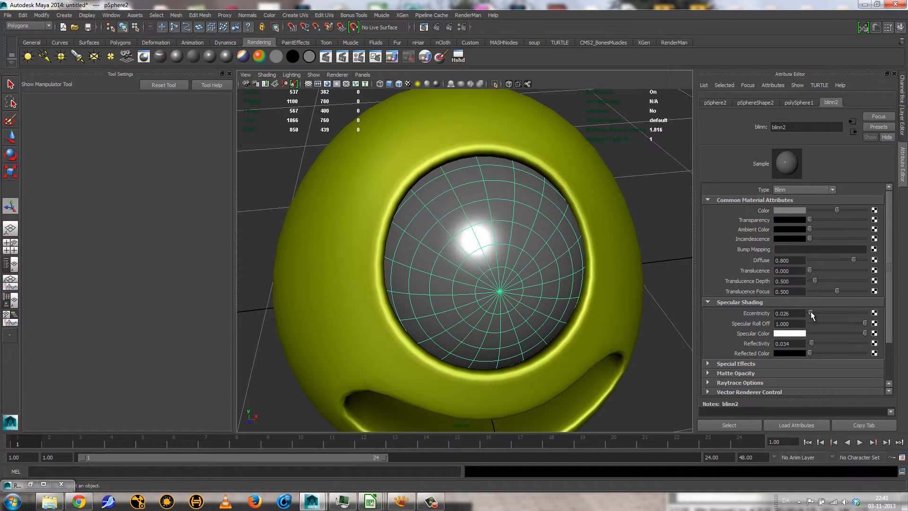
pyautogui.moveTo(583, 302)
pyautogui.keyDown('alt'); pyautogui.mouseDown()
pyautogui.moveTo(543, 300)
pyautogui.moveTo(592, 298)
pyautogui.mouseUp(); pyautogui.keyUp('alt')
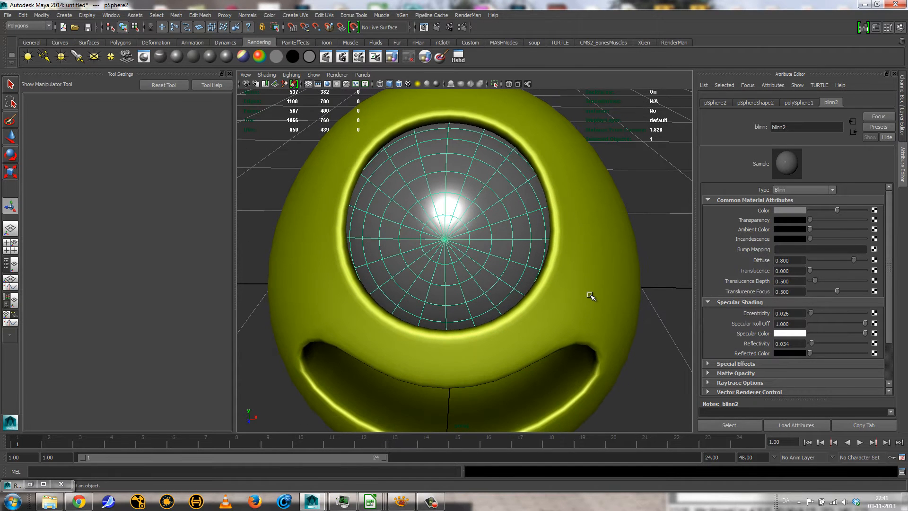
# Step: Connect a Ramp texture to the eyeball material's color and turn on textured display in the viewport
pyautogui.click(874, 211)
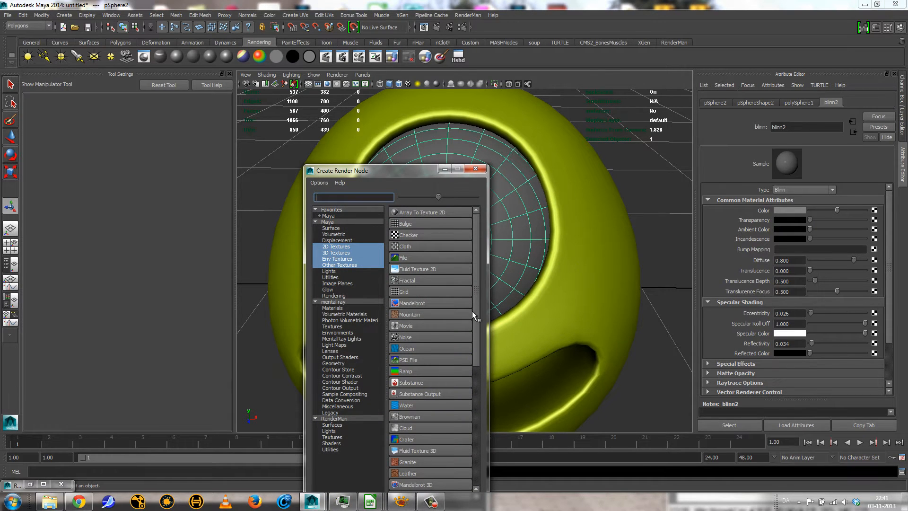
pyautogui.click(408, 371)
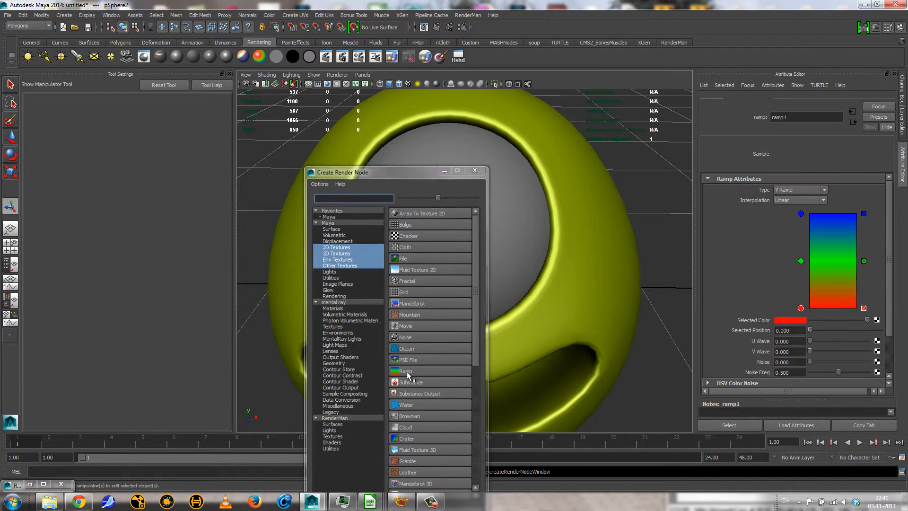
pyautogui.keyDown('alt'); pyautogui.moveTo(489, 278); pyautogui.dragTo(504, 170); pyautogui.keyUp('alt')
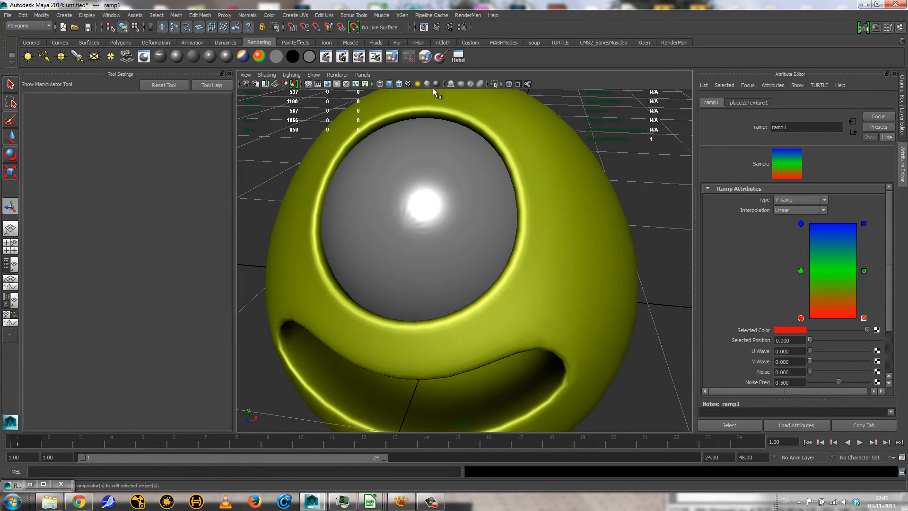
pyautogui.press('6')
pyautogui.moveTo(445, 226)
pyautogui.keyDown('alt'); pyautogui.mouseDown()
pyautogui.moveTo(492, 219)
pyautogui.moveTo(438, 223)
pyautogui.moveTo(447, 211)
pyautogui.mouseUp(); pyautogui.keyUp('alt')
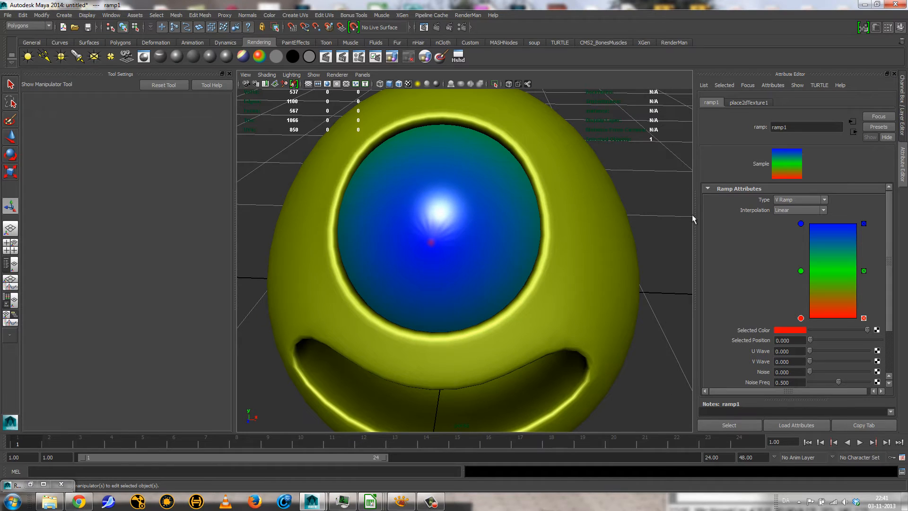
# Step: Move the ramp's blue marker down to a position of about 0.9 and change its color to black
pyautogui.moveTo(801, 226); pyautogui.dragTo(801, 234)
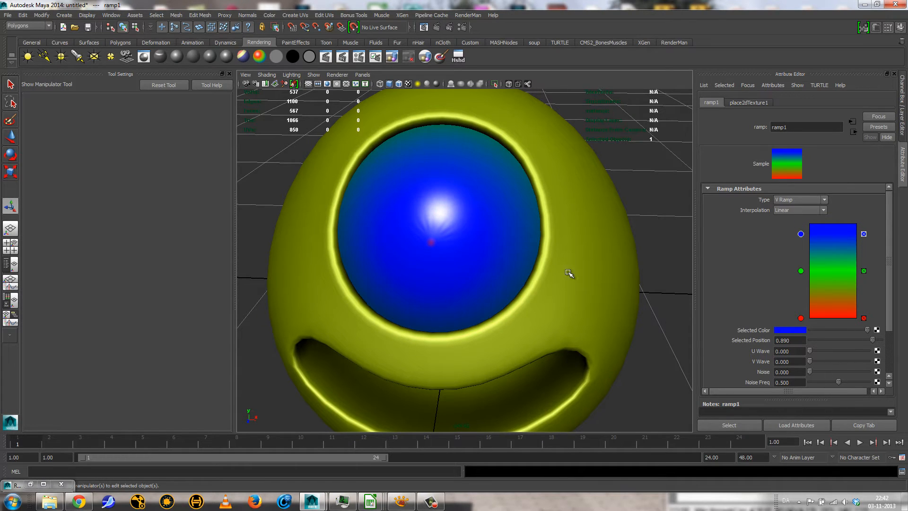
pyautogui.click(788, 331)
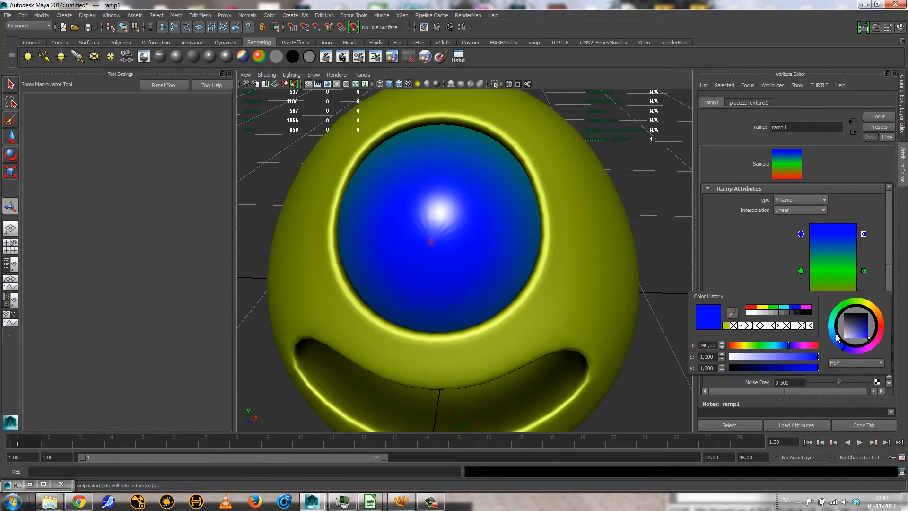
pyautogui.click(808, 312)
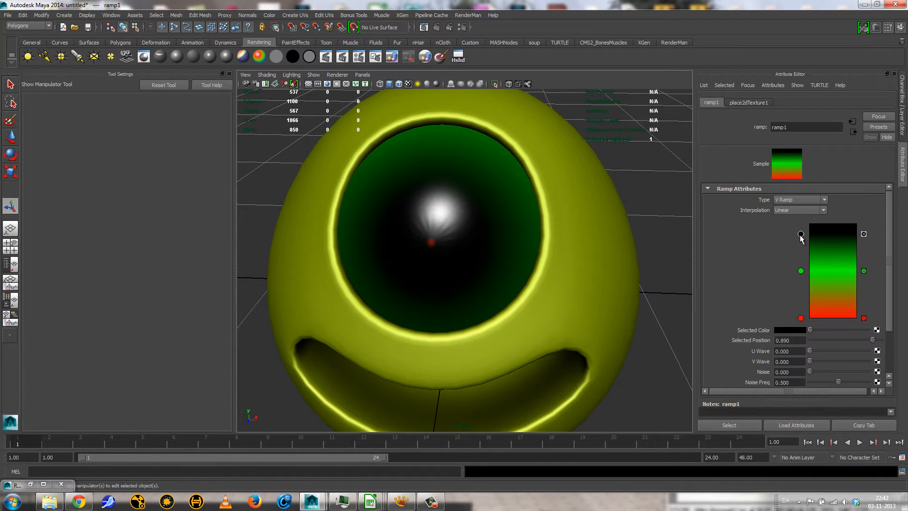
# Step: Check the iris in the Mike-Wazowski2.jpg reference and shift the ramp's green marker to teal, with a hue of about 159.8
pyautogui.click(401, 501)
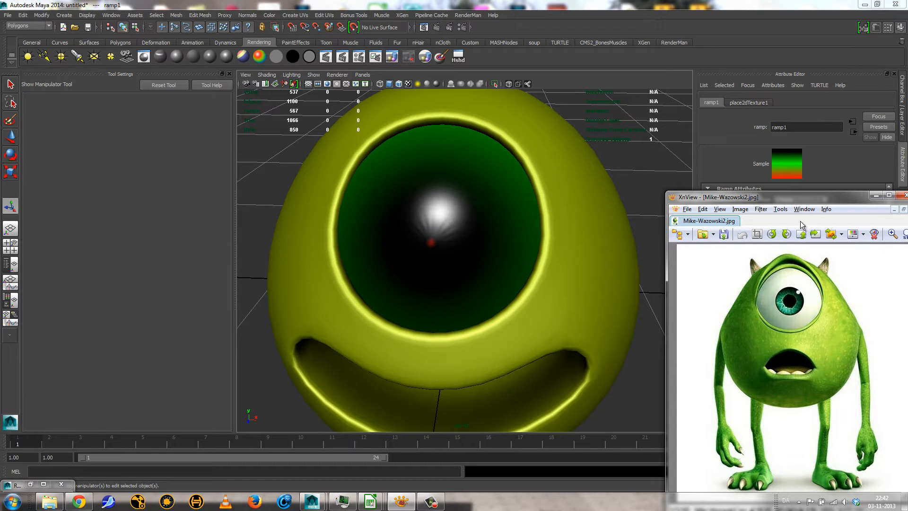
pyautogui.moveTo(791, 198); pyautogui.dragTo(586, 185)
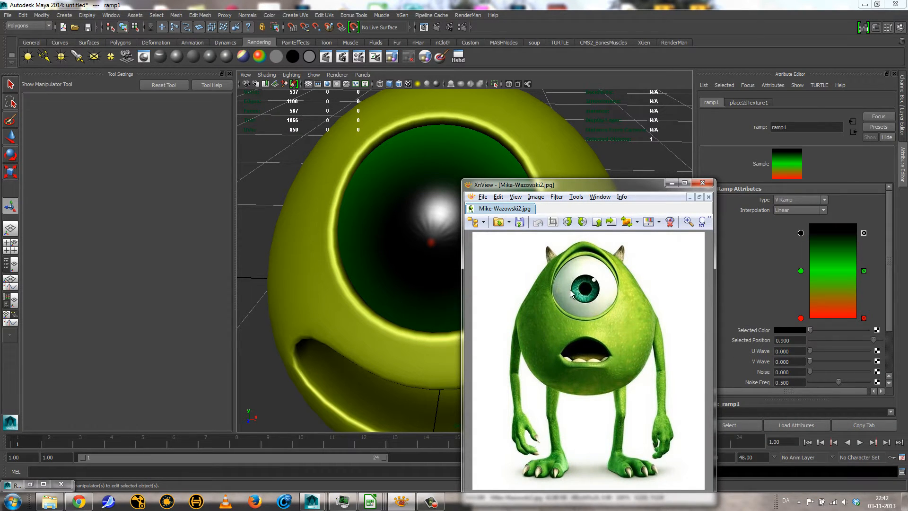
pyautogui.click(671, 183)
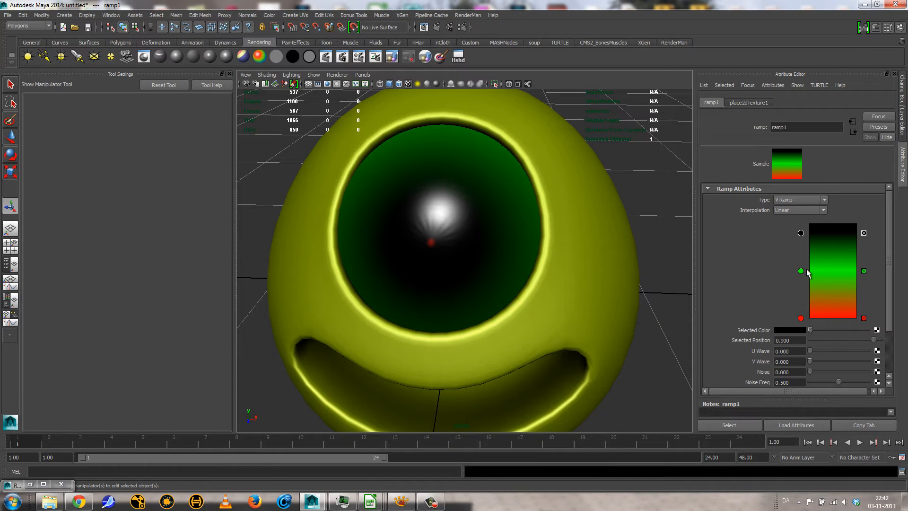
pyautogui.click(801, 271)
pyautogui.click(793, 331)
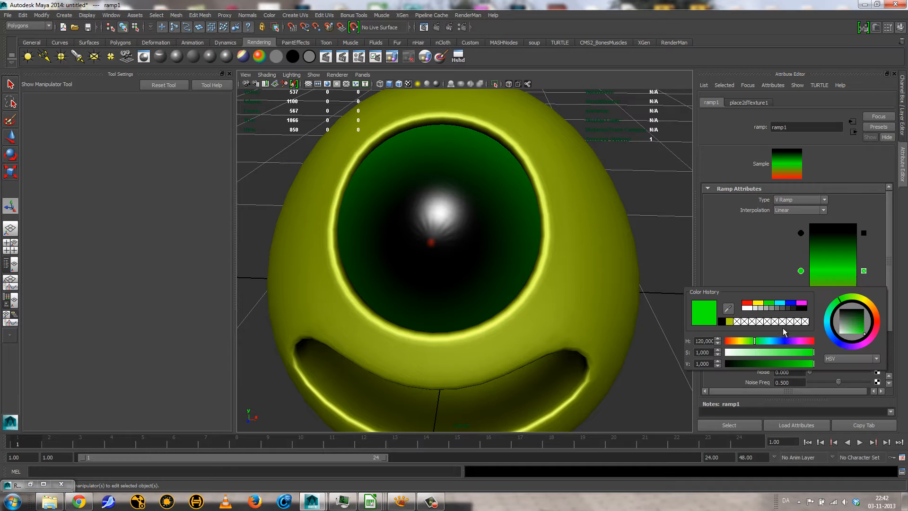
pyautogui.moveTo(757, 340); pyautogui.dragTo(766, 344)
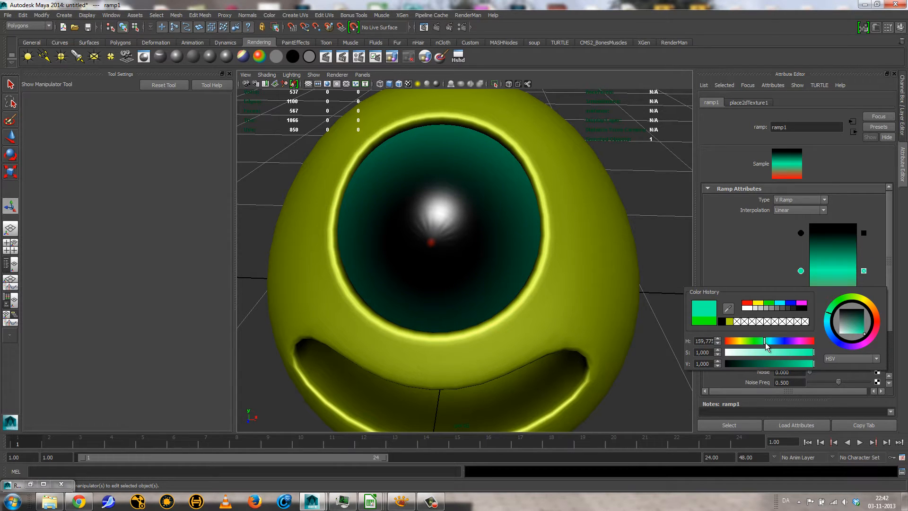
# Step: Bring the teal marker up against the black one and set its position to 0.895 for a sharp pupil edge
pyautogui.moveTo(801, 271); pyautogui.dragTo(803, 239)
pyautogui.click(796, 233)
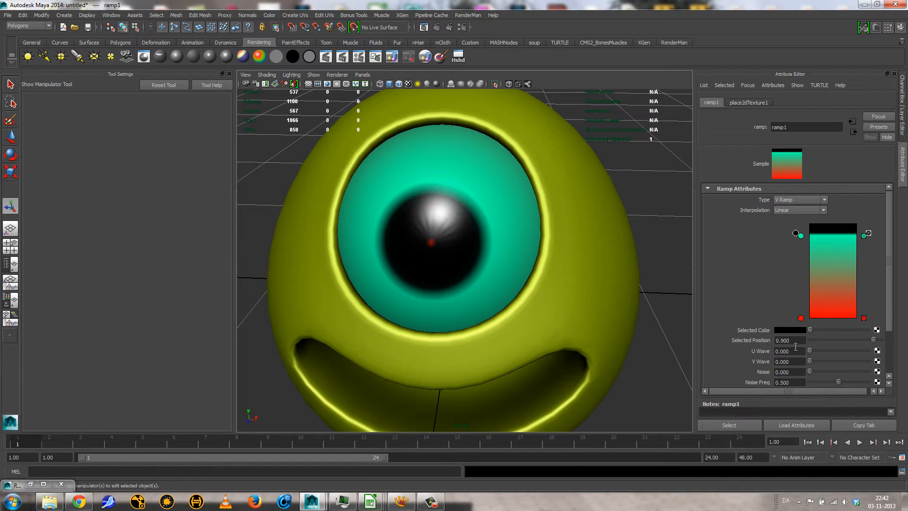
pyautogui.click(801, 237)
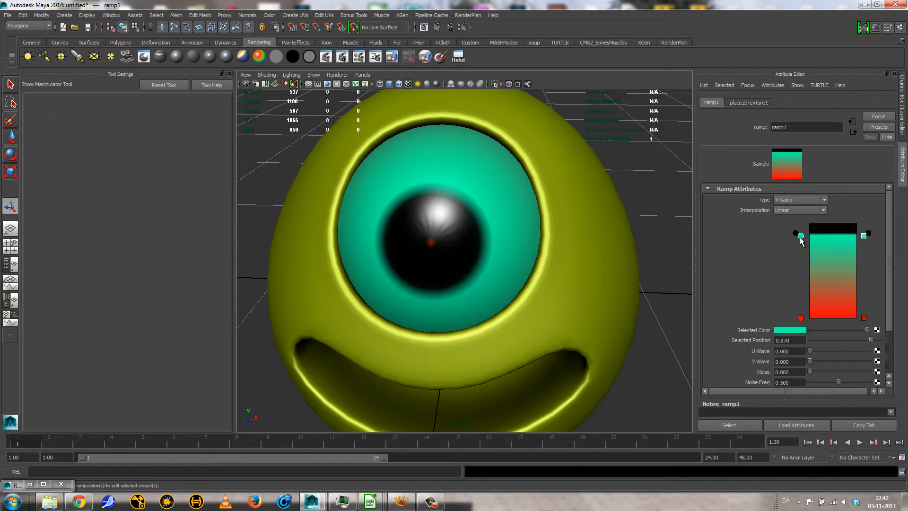
pyautogui.click(785, 340)
pyautogui.press('Return')
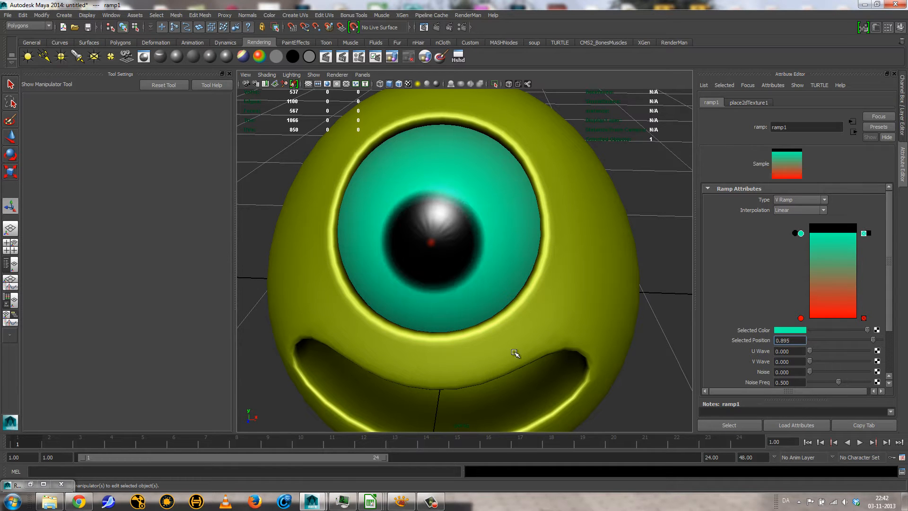
# Step: Add a second teal marker at about 0.820 and a black marker just below it at 0.815 on the ramp
pyautogui.keyDown('alt'); pyautogui.moveTo(514, 357); pyautogui.dragTo(534, 327); pyautogui.keyUp('alt')
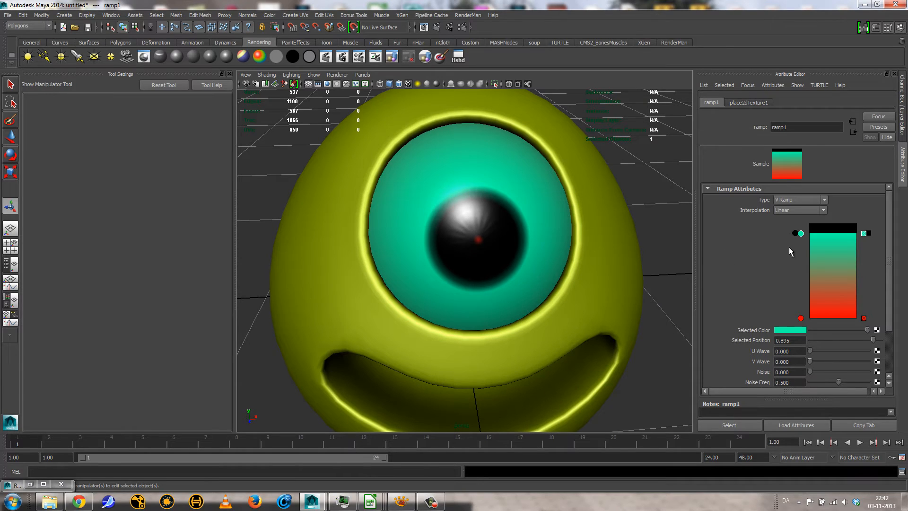
pyautogui.click(815, 242)
pyautogui.click(821, 240)
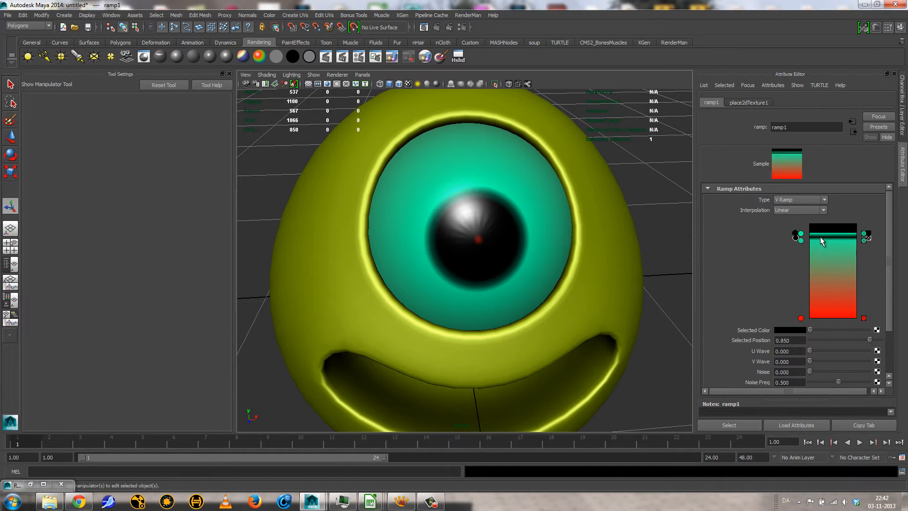
pyautogui.moveTo(820, 244); pyautogui.dragTo(822, 246)
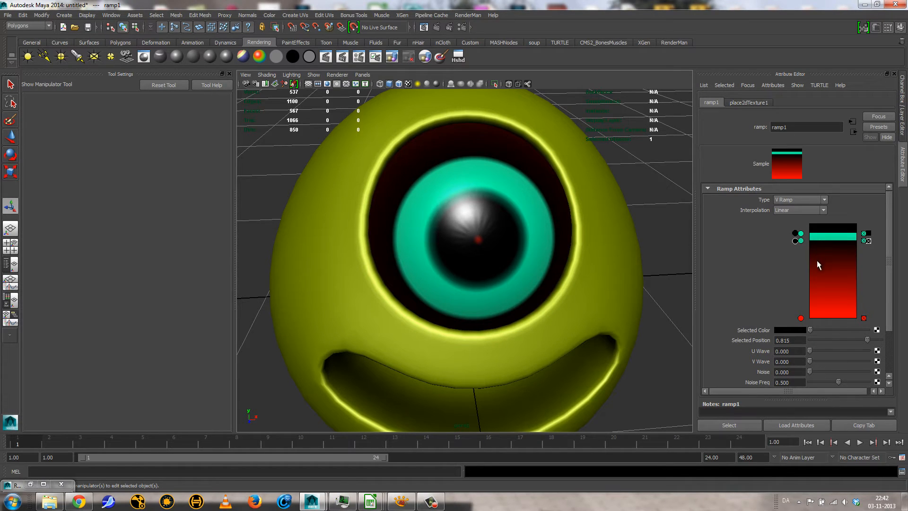
# Step: Recolor the ramp's red marker white and move it up to position 0.800 for the white of the eye
pyautogui.click(801, 318)
pyautogui.click(790, 330)
pyautogui.click(762, 310)
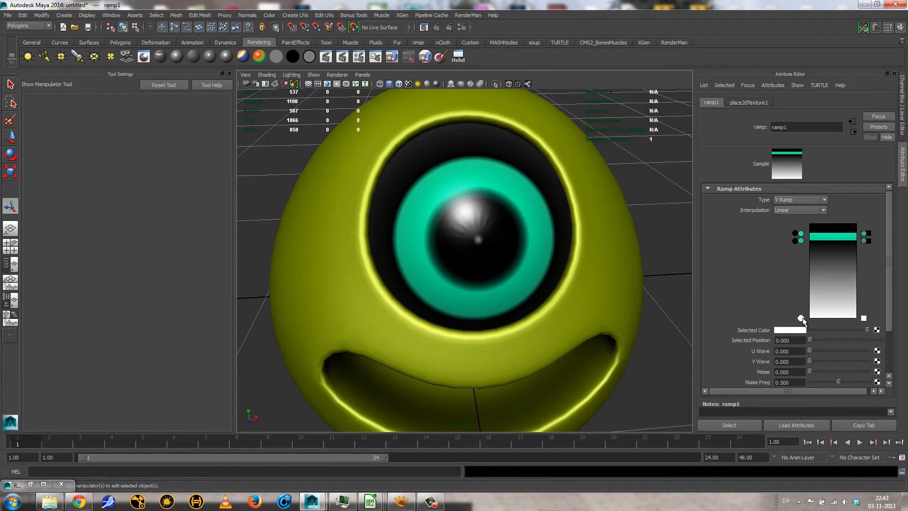
pyautogui.moveTo(801, 318); pyautogui.dragTo(808, 242)
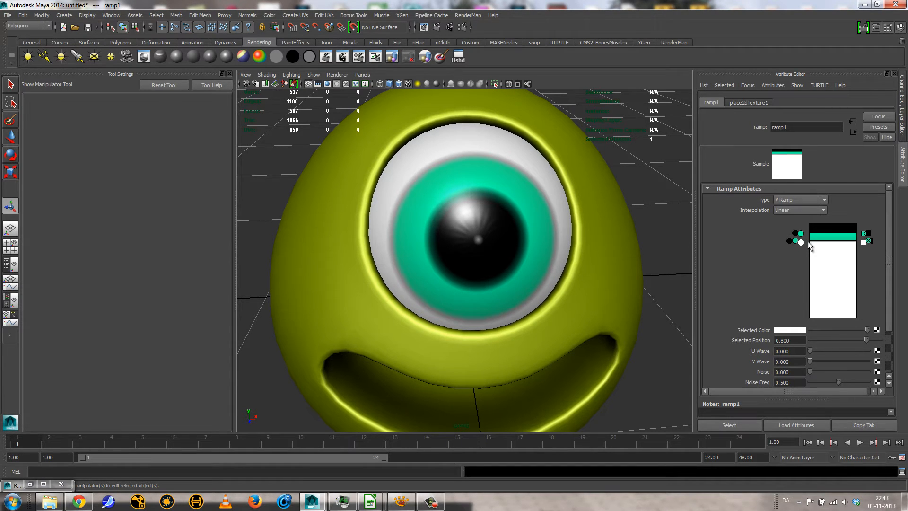
# Step: Set the position of the lower teal marker to 0.850 to narrow the iris
pyautogui.click(796, 241)
pyautogui.moveTo(780, 340); pyautogui.dragTo(803, 338)
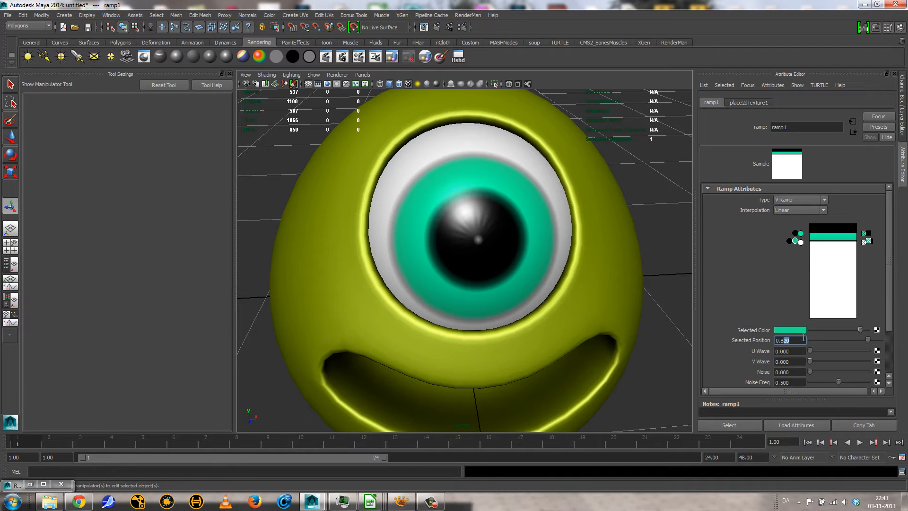
pyautogui.write('850')
pyautogui.press('Return')
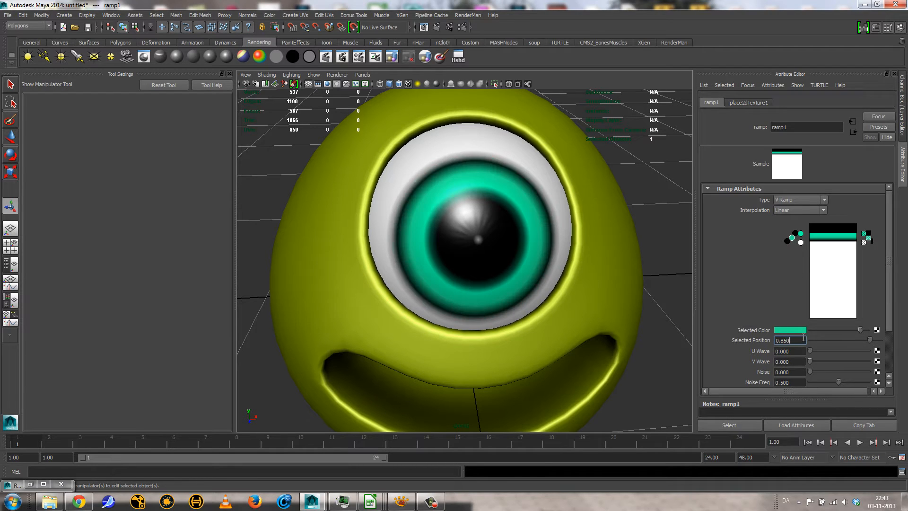
# Step: Try the outer black marker at position 0.856, and change it to 0.851
pyautogui.click(787, 241)
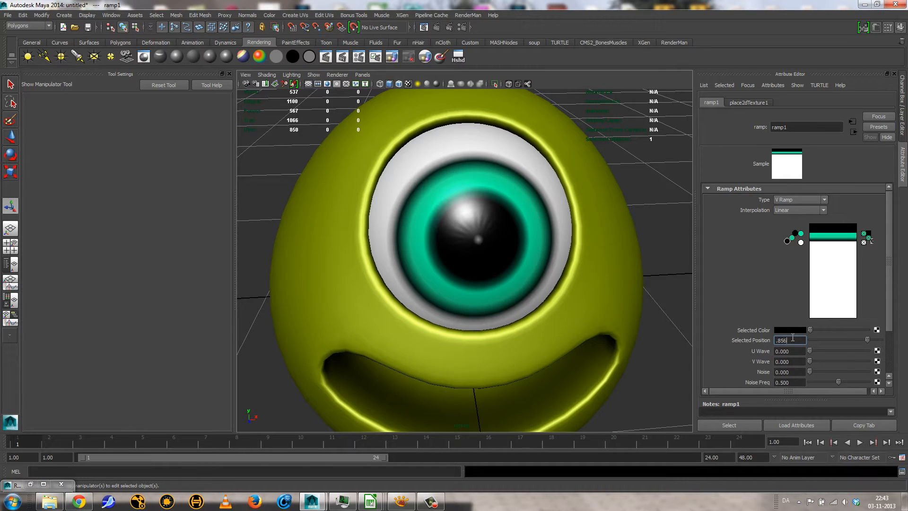
pyautogui.press('Return')
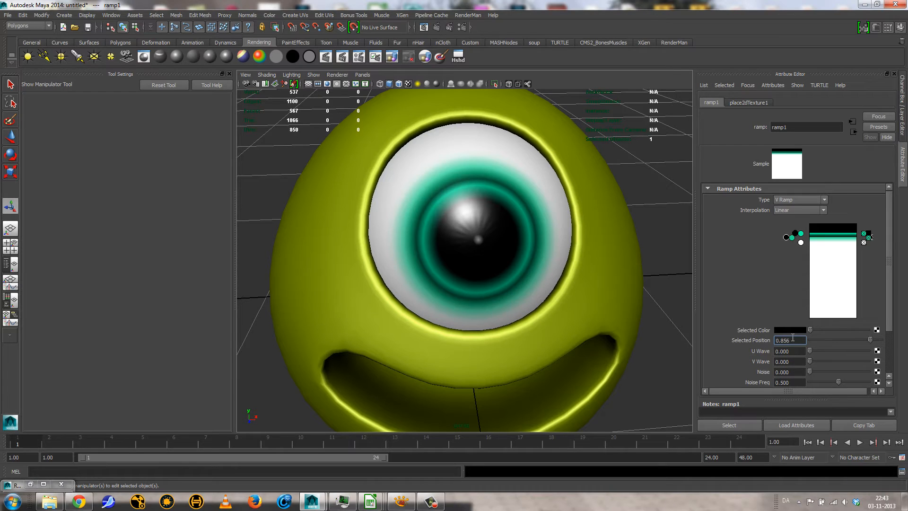
pyautogui.click(792, 238)
pyautogui.click(786, 239)
pyautogui.press('Tab')
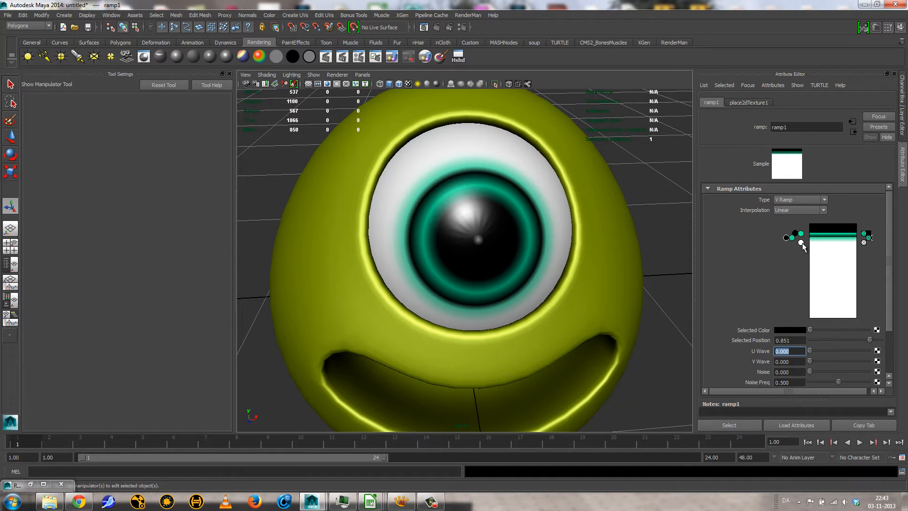
# Step: Move the white marker up to position 0.840 and set the outer black marker's position to 0.845
pyautogui.moveTo(803, 245); pyautogui.dragTo(804, 240)
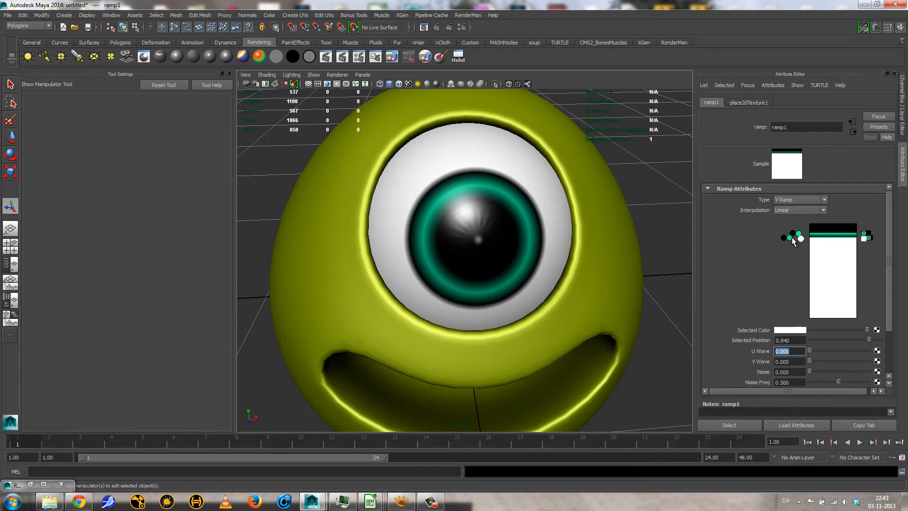
pyautogui.click(789, 238)
pyautogui.click(784, 239)
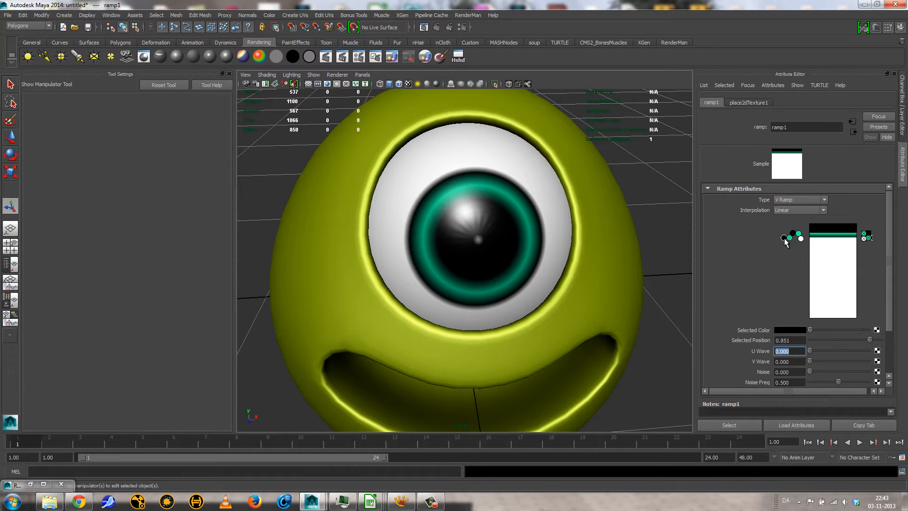
pyautogui.click(786, 339)
pyautogui.write('45')
pyautogui.press('Return')
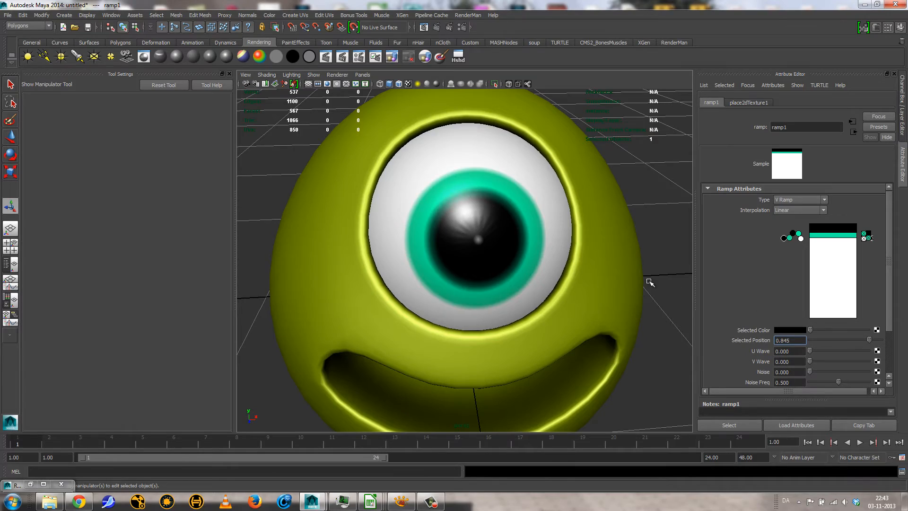
# Step: Examine the ramp-textured eyeball on the body from several angles, with the eyeball selected for rotation
pyautogui.keyDown('alt'); pyautogui.moveTo(624, 279); pyautogui.dragTo(602, 347); pyautogui.keyUp('alt')
pyautogui.scroll(-2, 634, 268)
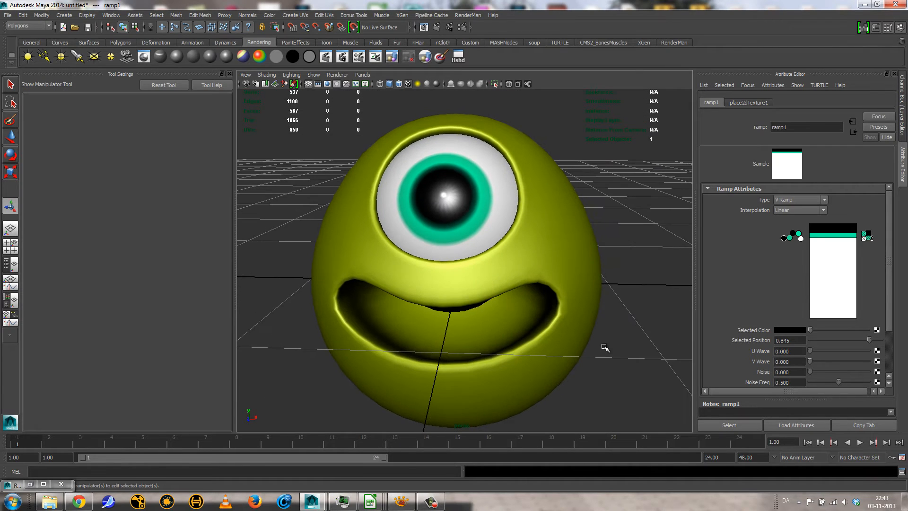
pyautogui.keyDown('alt'); pyautogui.moveTo(574, 300); pyautogui.dragTo(590, 308); pyautogui.keyUp('alt')
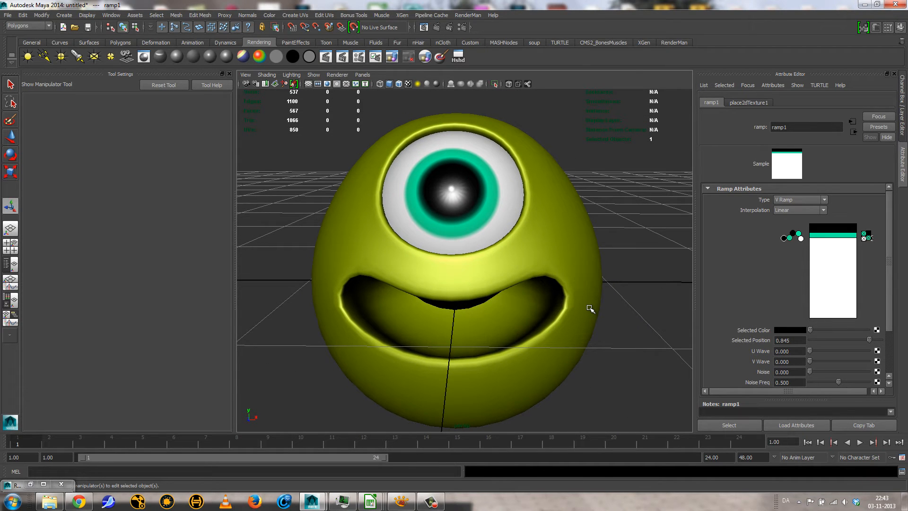
pyautogui.keyDown('alt'); pyautogui.moveTo(454, 226); pyautogui.dragTo(481, 238); pyautogui.keyUp('alt')
pyautogui.click(453, 232)
pyautogui.press('e')
pyautogui.keyDown('alt'); pyautogui.moveTo(529, 261); pyautogui.dragTo(587, 261); pyautogui.keyUp('alt')
pyautogui.keyDown('alt'); pyautogui.moveTo(527, 285); pyautogui.dragTo(546, 294); pyautogui.keyUp('alt')
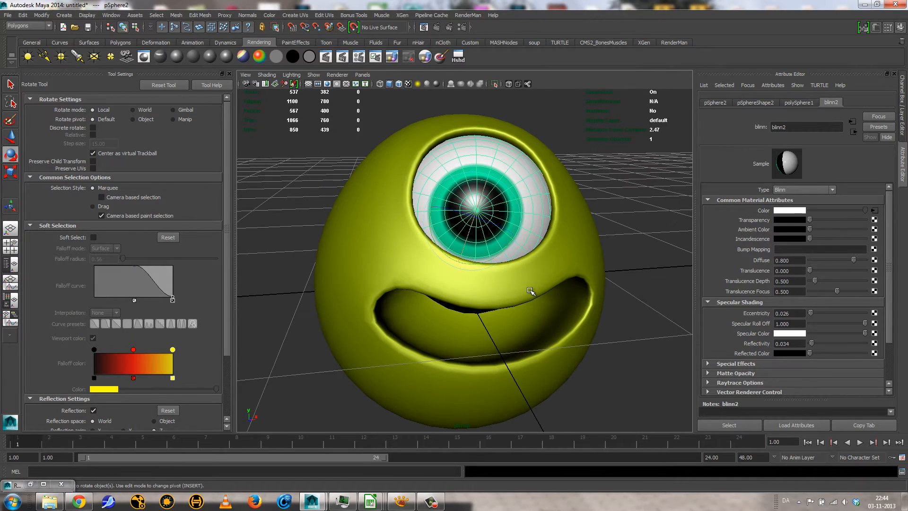
# Step: Select the body and compare the area around its eye socket with the Mike-Wazowski2.jpg reference image
pyautogui.click(384, 151)
pyautogui.keyDown('alt'); pyautogui.moveTo(412, 179); pyautogui.dragTo(443, 209); pyautogui.keyUp('alt')
pyautogui.scroll(2, 450, 213)
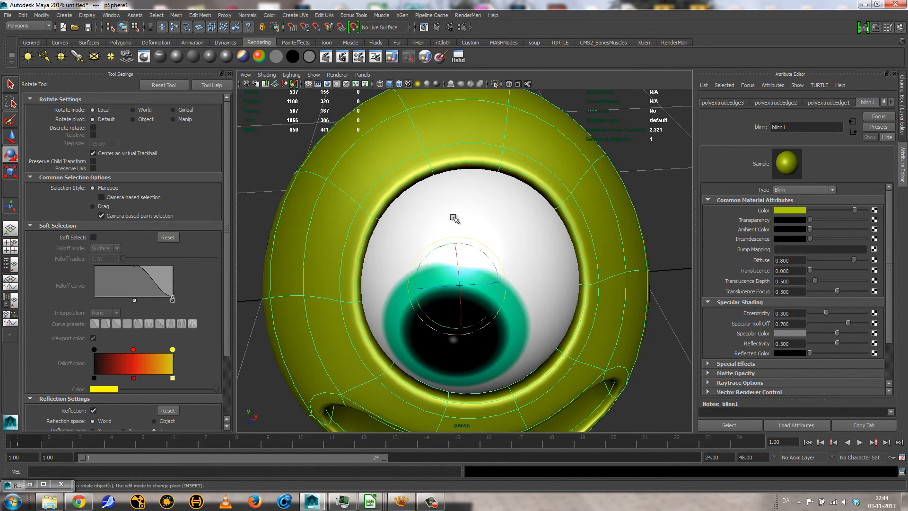
pyautogui.click(402, 502)
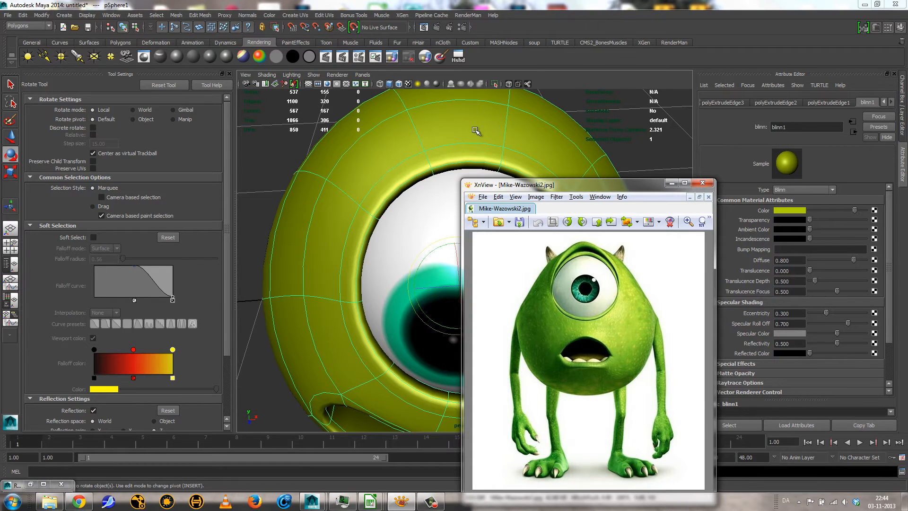
pyautogui.keyDown('alt'); pyautogui.moveTo(484, 134); pyautogui.dragTo(409, 199); pyautogui.keyUp('alt')
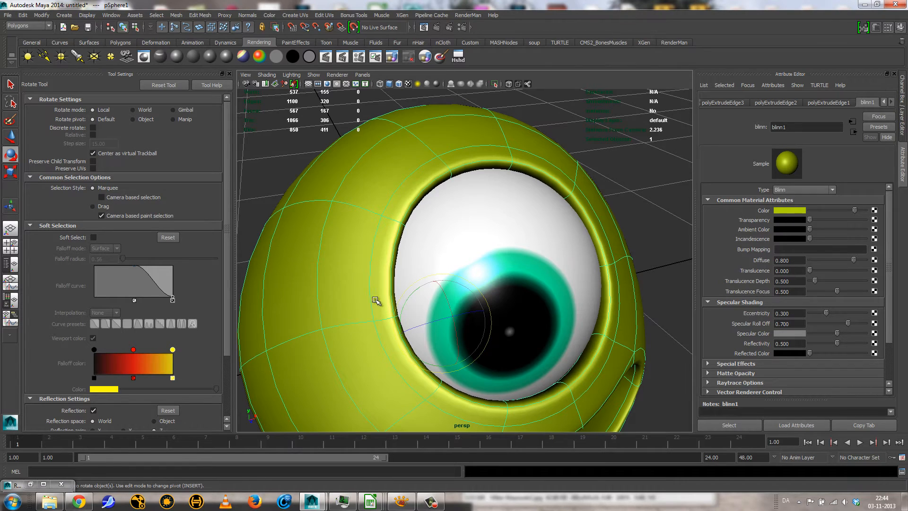
pyautogui.keyDown('alt'); pyautogui.moveTo(379, 302); pyautogui.dragTo(362, 312); pyautogui.keyUp('alt')
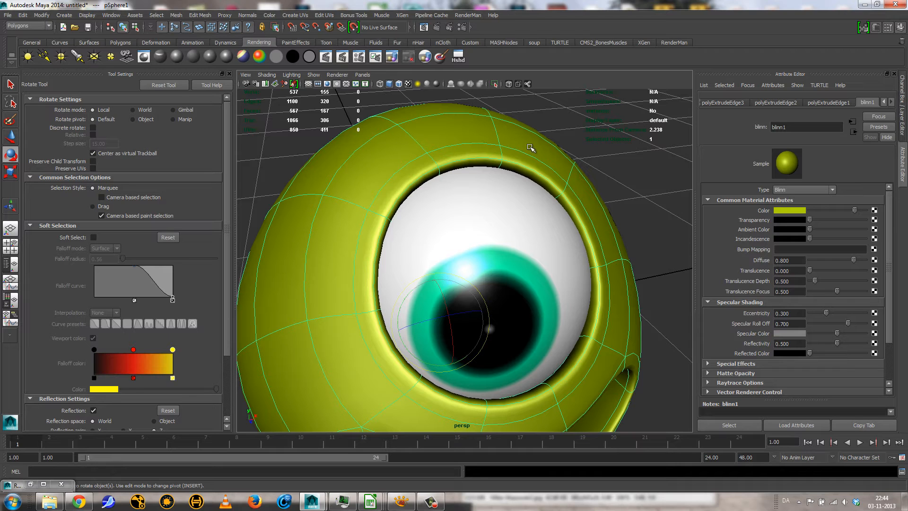
# Step: Select the five body faces that form an arc over the top and sides of the eye socket
pyautogui.keyDown('alt'); pyautogui.moveTo(503, 146); pyautogui.dragTo(428, 162); pyautogui.keyUp('alt')
pyautogui.moveTo(392, 157); pyautogui.dragTo(387, 179, button='right')
pyautogui.click(321, 181)
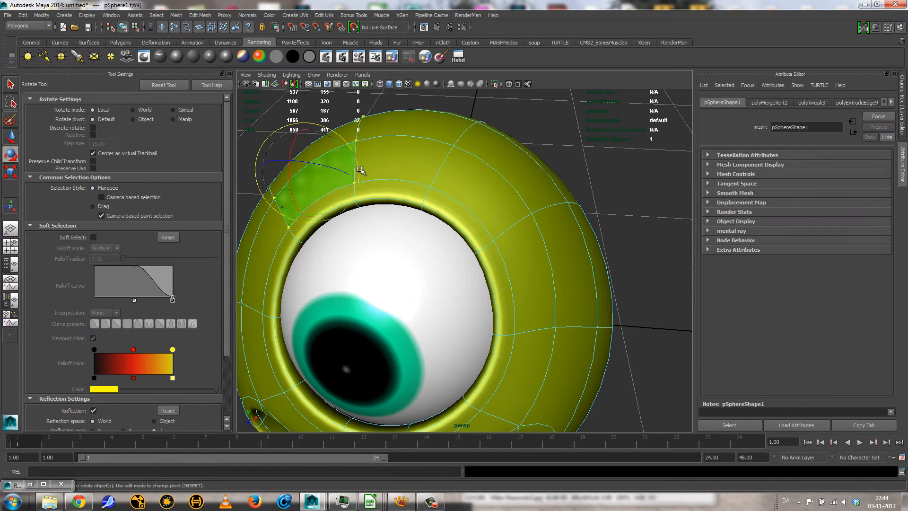
pyautogui.keyDown('shift'); pyautogui.click(392, 169); pyautogui.keyUp('shift')
pyautogui.keyDown('shift'); pyautogui.click(475, 194); pyautogui.keyUp('shift')
pyautogui.keyDown('shift'); pyautogui.click(523, 269); pyautogui.keyUp('shift')
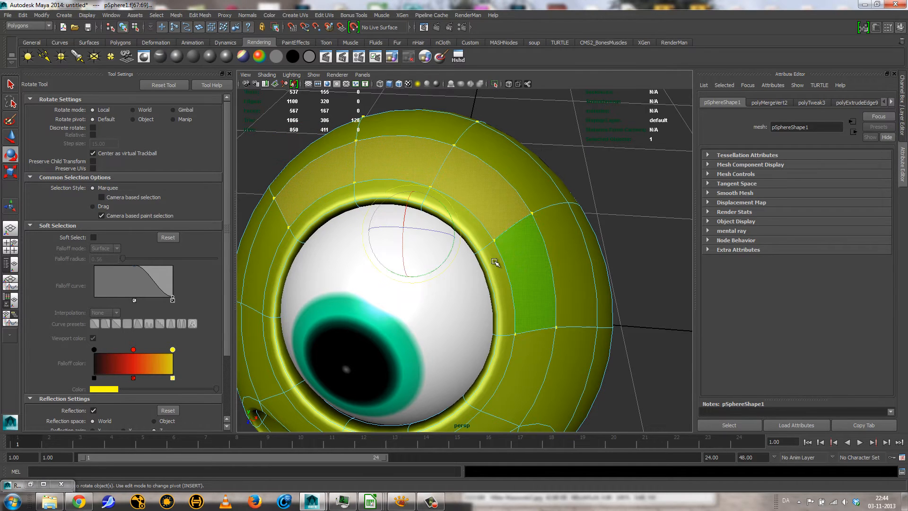
pyautogui.keyDown('shift'); pyautogui.click(254, 258); pyautogui.keyUp('shift')
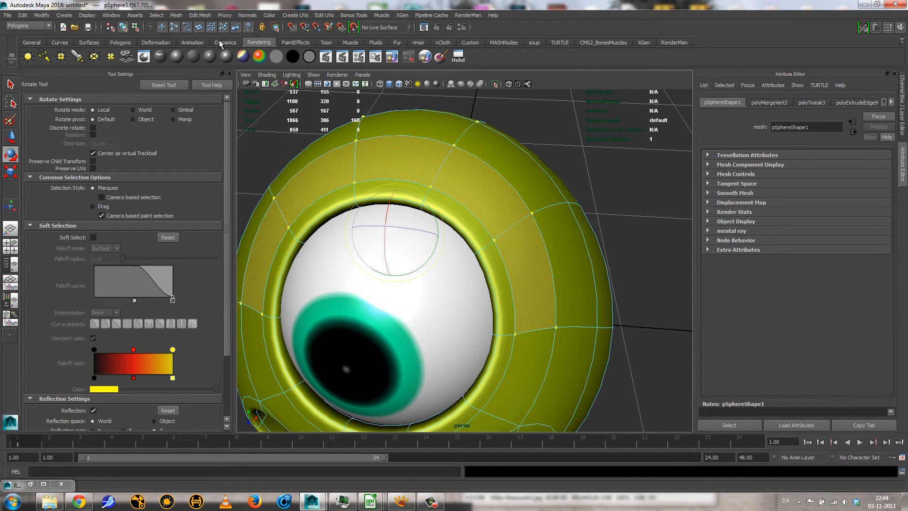
# Step: Extrude the selected arc of faces outward into a brow ridge with a local Z translation of 0.077
pyautogui.click(121, 43)
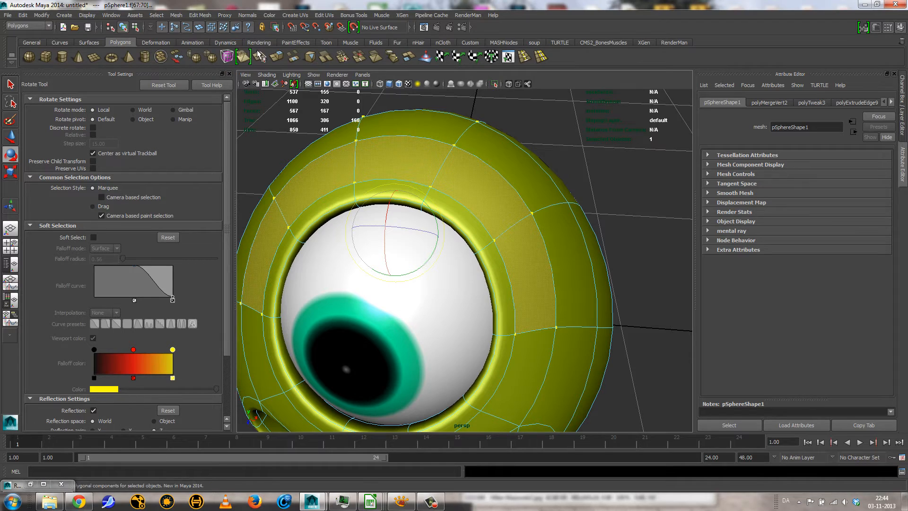
pyautogui.click(278, 57)
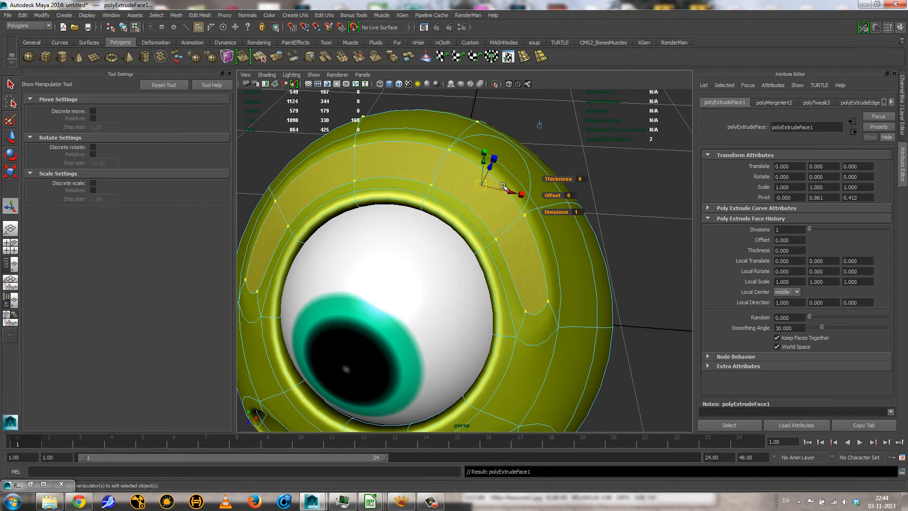
pyautogui.keyDown('alt'); pyautogui.moveTo(493, 203); pyautogui.dragTo(426, 179); pyautogui.keyUp('alt')
pyautogui.moveTo(408, 143); pyautogui.dragTo(379, 152)
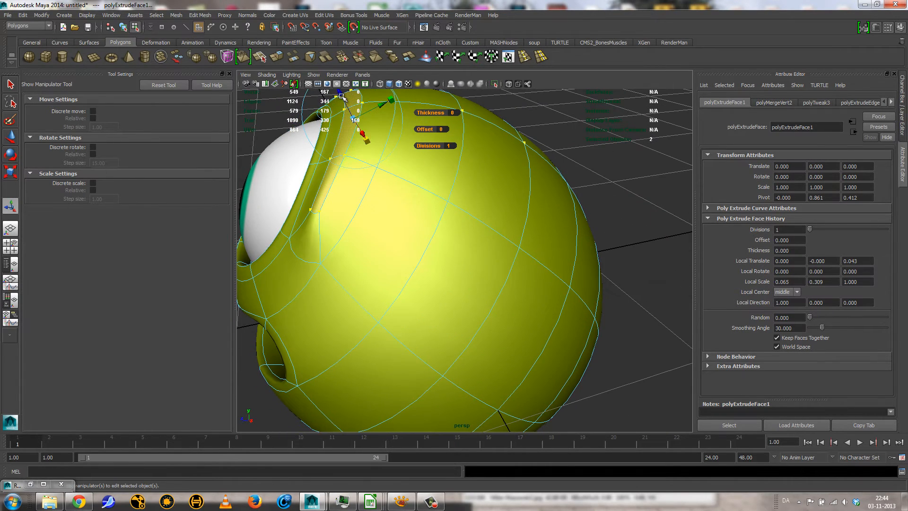
pyautogui.moveTo(343, 98); pyautogui.dragTo(338, 89)
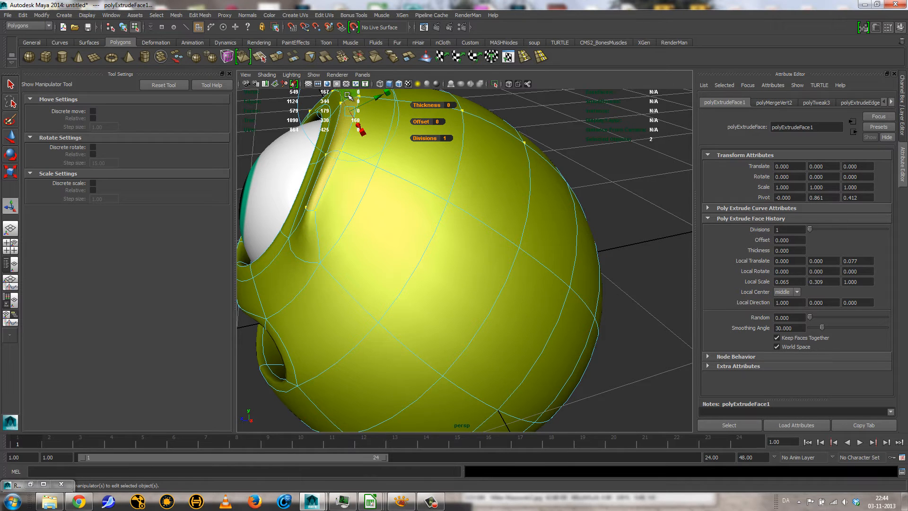
# Step: In the unsmoothed display, shift the extruded brow faces slightly along Z and rotate them to tilt the ridge
pyautogui.press('w')
pyautogui.keyDown('alt'); pyautogui.moveTo(359, 142); pyautogui.dragTo(308, 175); pyautogui.keyUp('alt')
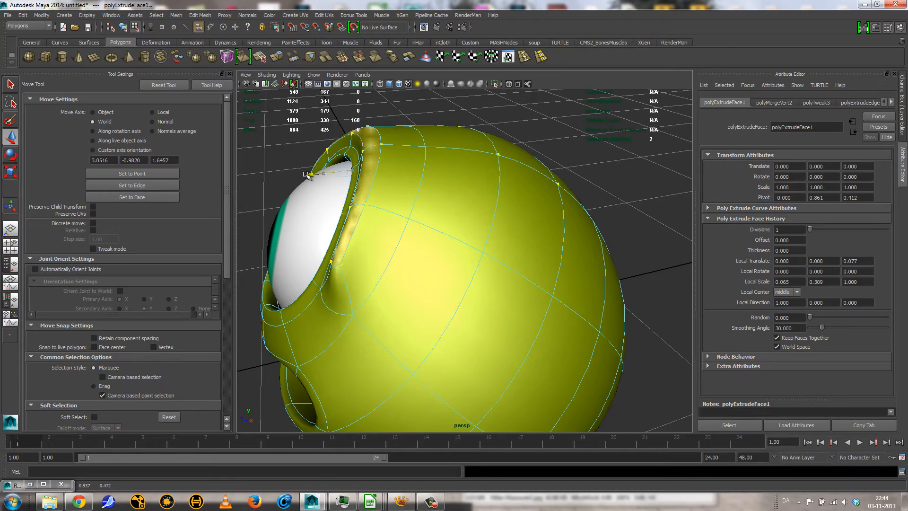
pyautogui.keyDown('alt'); pyautogui.moveTo(375, 199); pyautogui.dragTo(450, 235); pyautogui.keyUp('alt')
pyautogui.press('1')
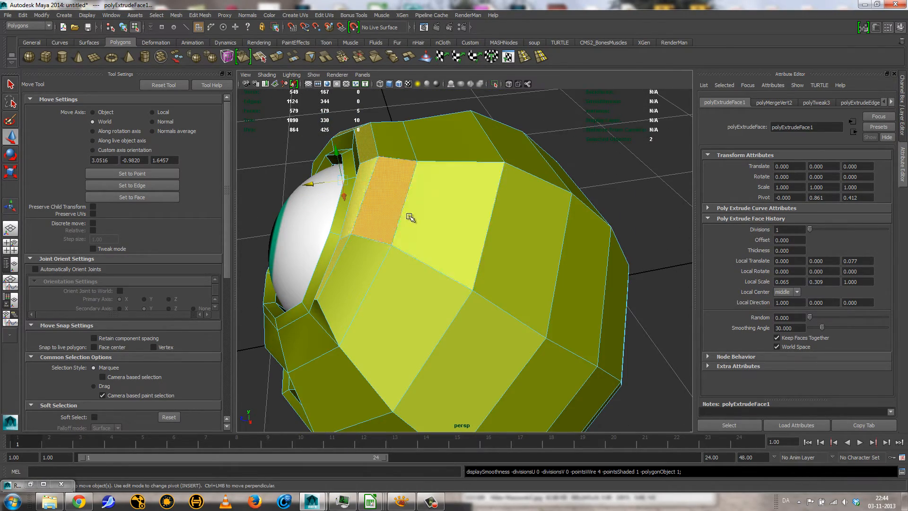
pyautogui.moveTo(312, 186)
pyautogui.mouseDown()
pyautogui.moveTo(303, 188)
pyautogui.moveTo(324, 185)
pyautogui.mouseUp()
pyautogui.press('e')
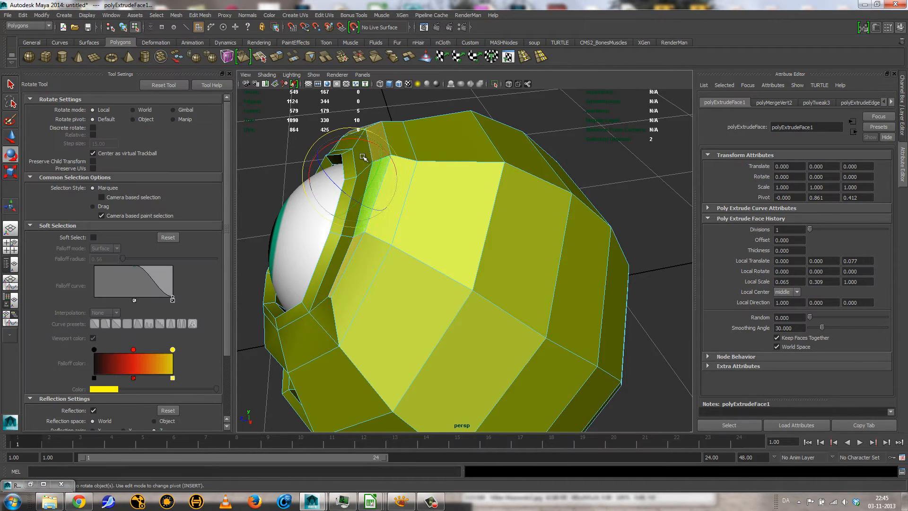
pyautogui.moveTo(360, 141); pyautogui.dragTo(350, 147)
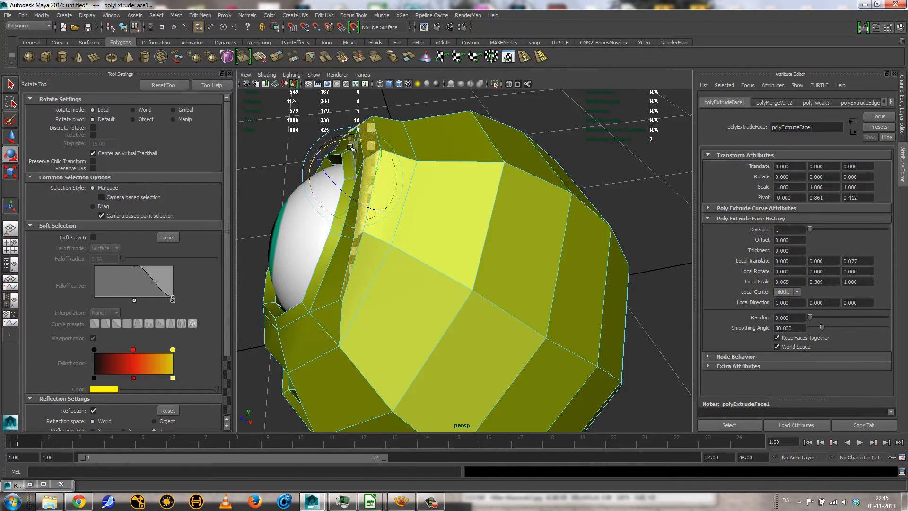
# Step: Return to the smoothed display and select the two vertices at the lower end of the brow ridge
pyautogui.press('3')
pyautogui.moveTo(385, 208)
pyautogui.keyDown('alt'); pyautogui.mouseDown()
pyautogui.moveTo(425, 229)
pyautogui.moveTo(367, 189)
pyautogui.moveTo(307, 175)
pyautogui.moveTo(429, 184)
pyautogui.moveTo(439, 214)
pyautogui.moveTo(396, 218)
pyautogui.mouseUp(); pyautogui.keyUp('alt')
pyautogui.press('w')
pyautogui.scroll(5, 397, 218)
pyautogui.moveTo(431, 264); pyautogui.dragTo(405, 265, button='right')
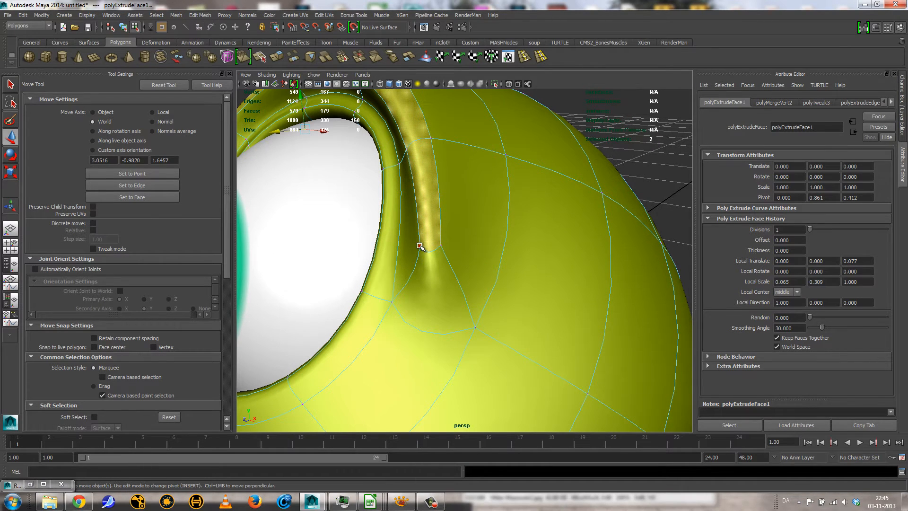
pyautogui.click(435, 255)
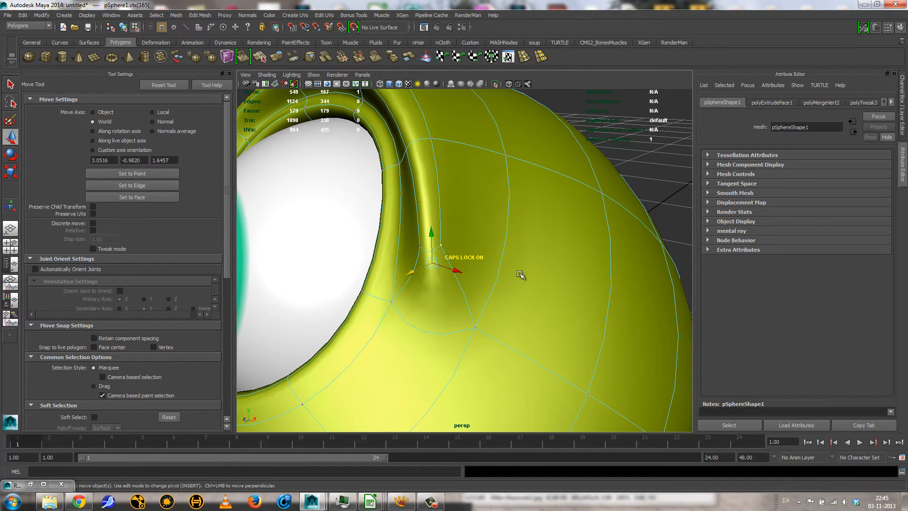
pyautogui.keyDown('alt'); pyautogui.moveTo(520, 274); pyautogui.dragTo(479, 274, button='right'); pyautogui.keyUp('alt')
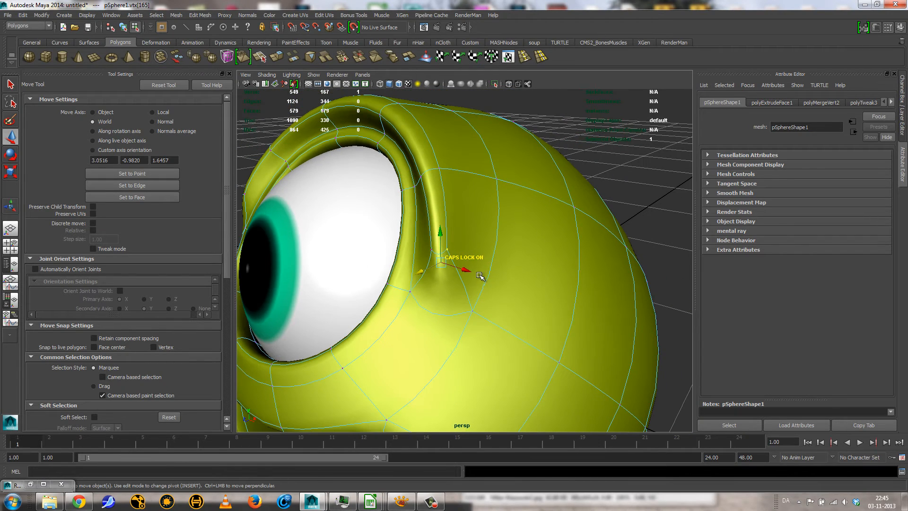
pyautogui.keyDown('shift'); pyautogui.click(432, 250); pyautogui.keyUp('shift')
pyautogui.keyDown('alt'); pyautogui.moveTo(432, 257); pyautogui.dragTo(444, 275); pyautogui.keyUp('alt')
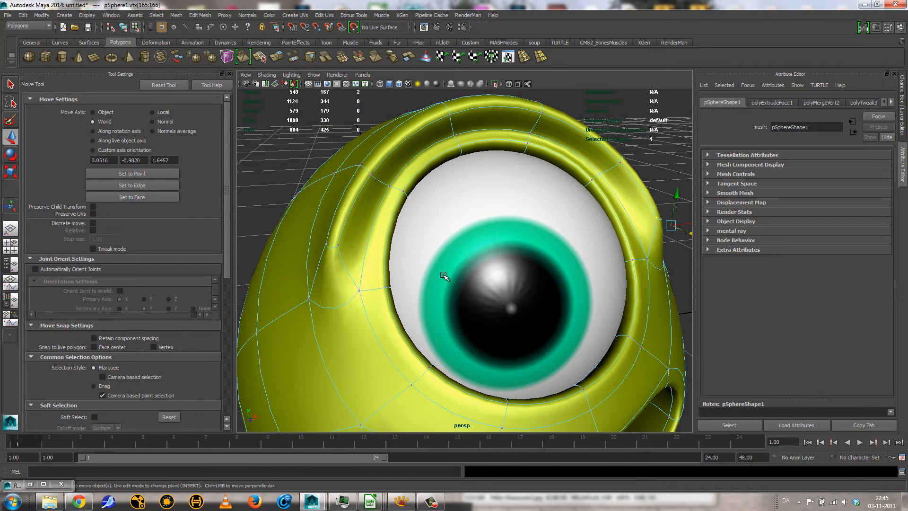
# Step: Set the move reflection to the world X axis and move the brow's end vertices inward and up on both sides
pyautogui.rightClick(618, 207)
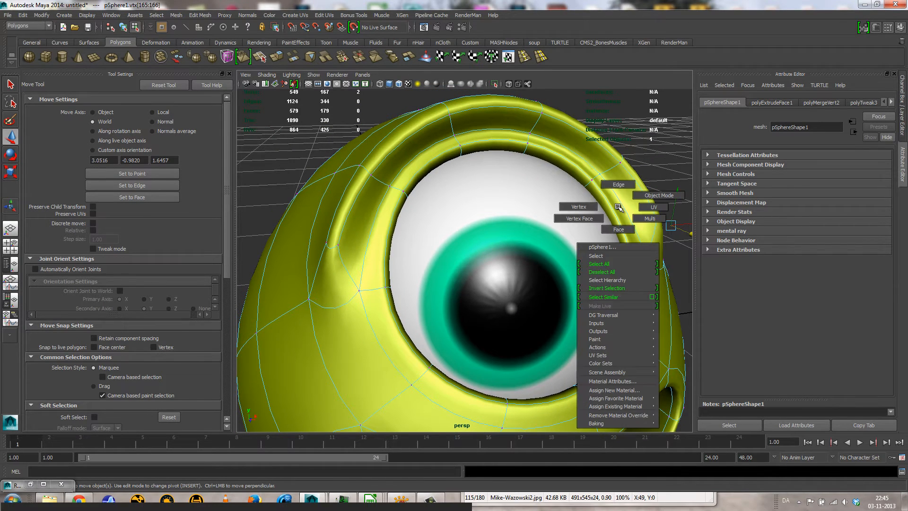
pyautogui.keyDown('ctrl'); pyautogui.keyDown('shift'); pyautogui.rightClick(619, 207); pyautogui.keyUp('shift'); pyautogui.keyUp('ctrl')
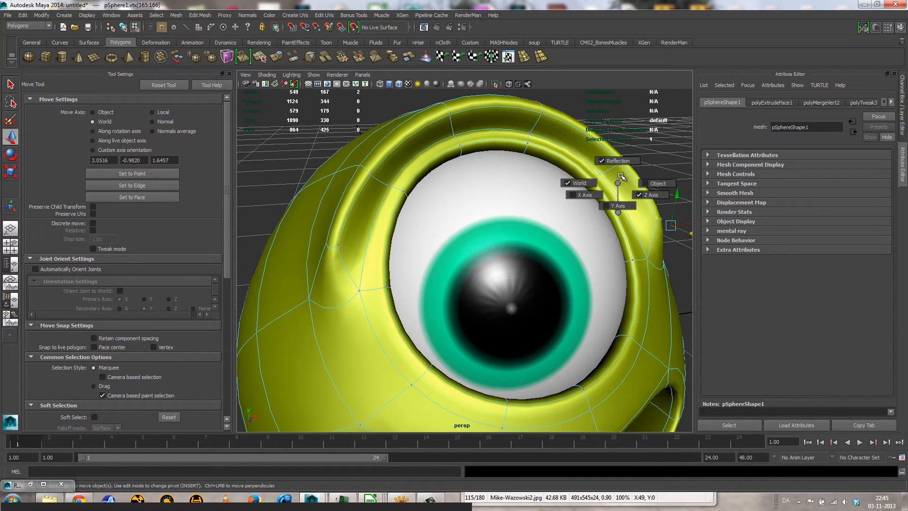
pyautogui.click(593, 192)
pyautogui.keyDown('alt'); pyautogui.moveTo(604, 268); pyautogui.dragTo(268, 273); pyautogui.keyUp('alt')
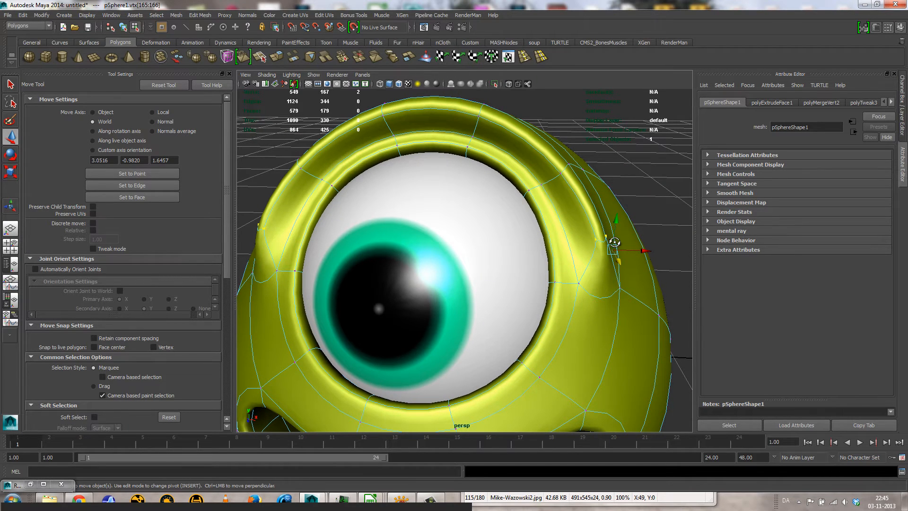
pyautogui.keyDown('alt'); pyautogui.moveTo(615, 243); pyautogui.dragTo(615, 218); pyautogui.keyUp('alt')
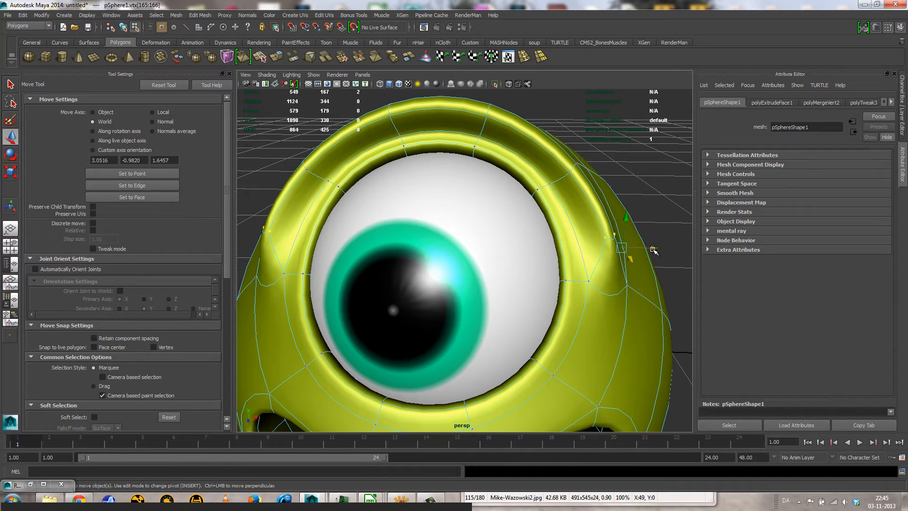
pyautogui.moveTo(633, 259); pyautogui.dragTo(634, 233, button='middle')
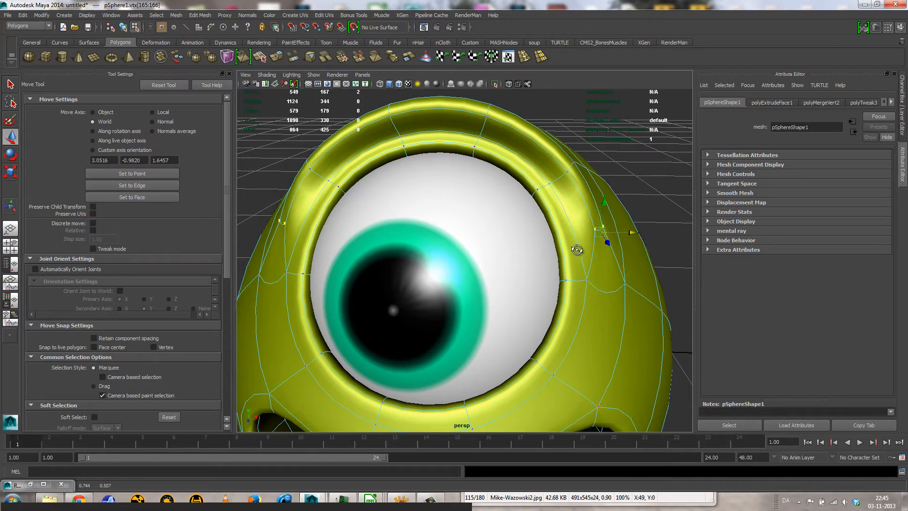
# Step: Select the middle edge at the very top of the brow ridge and raise it along Y
pyautogui.moveTo(577, 249)
pyautogui.keyDown('alt'); pyautogui.mouseDown()
pyautogui.moveTo(623, 248)
pyautogui.moveTo(586, 249)
pyautogui.mouseUp(); pyautogui.keyUp('alt')
pyautogui.keyDown('alt'); pyautogui.moveTo(586, 248); pyautogui.dragTo(375, 275, button='right'); pyautogui.keyUp('alt')
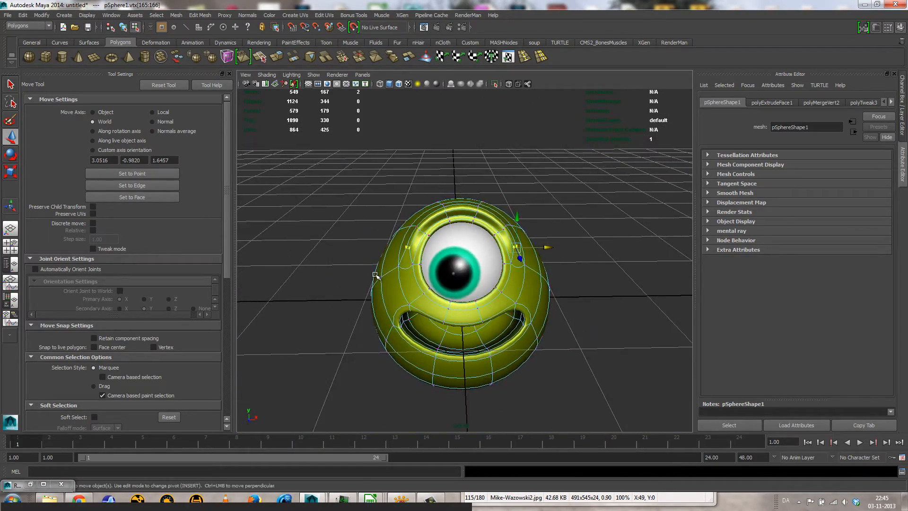
pyautogui.moveTo(375, 274)
pyautogui.keyDown('alt'); pyautogui.mouseDown()
pyautogui.moveTo(378, 247)
pyautogui.moveTo(380, 275)
pyautogui.mouseUp(); pyautogui.keyUp('alt')
pyautogui.keyDown('alt'); pyautogui.moveTo(380, 274); pyautogui.dragTo(470, 278, button='right'); pyautogui.keyUp('alt')
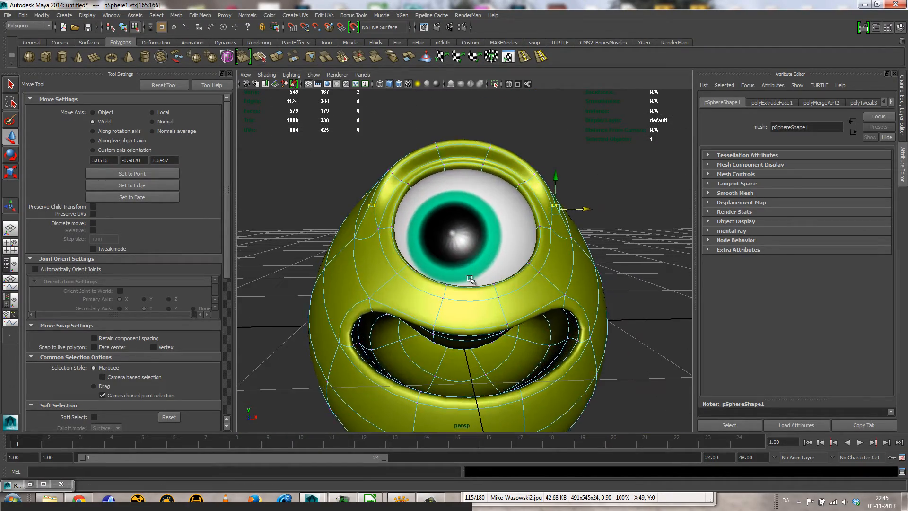
pyautogui.keyDown('alt'); pyautogui.moveTo(470, 279); pyautogui.dragTo(487, 292); pyautogui.keyUp('alt')
pyautogui.keyDown('alt'); pyautogui.moveTo(487, 291); pyautogui.dragTo(528, 294, button='right'); pyautogui.keyUp('alt')
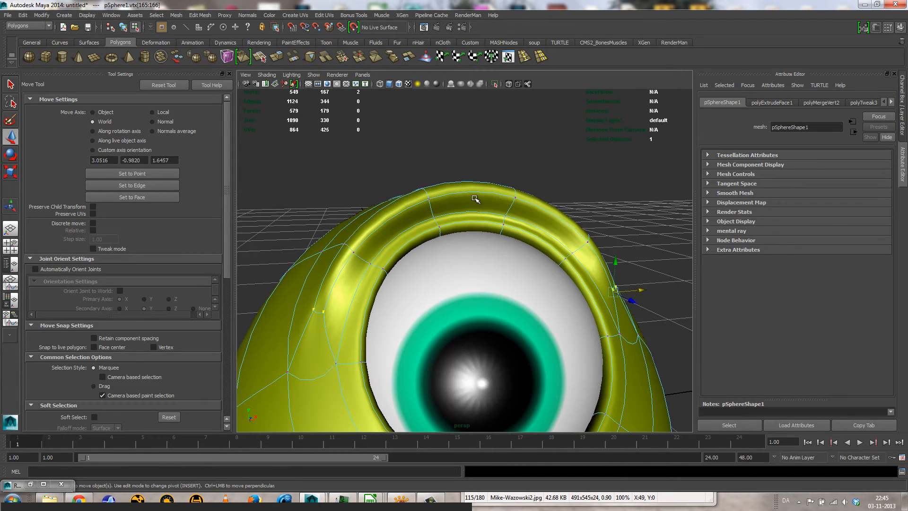
pyautogui.moveTo(475, 199); pyautogui.dragTo(465, 175, button='right')
pyautogui.click(467, 184)
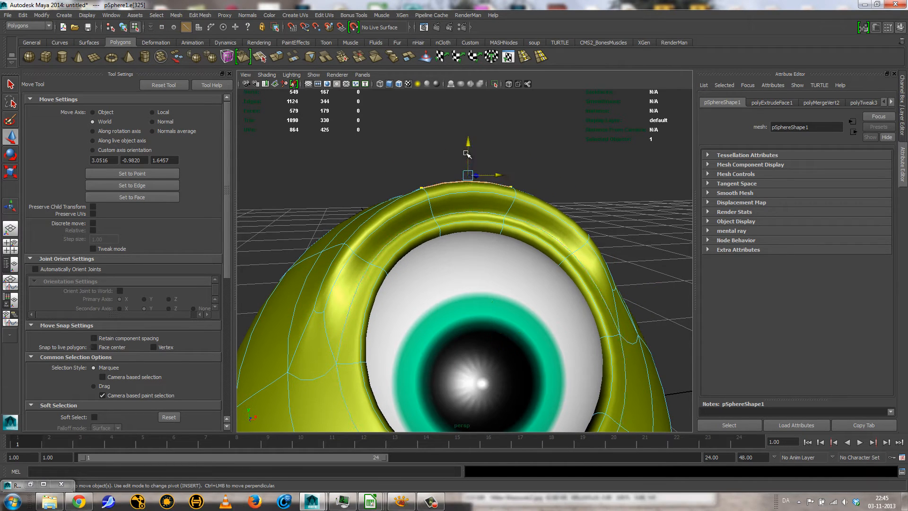
pyautogui.moveTo(467, 154); pyautogui.dragTo(467, 139)
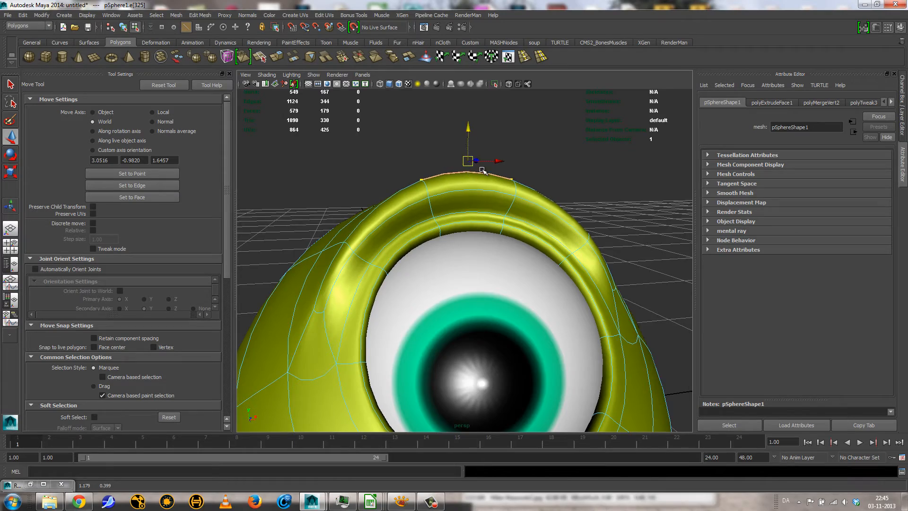
# Step: Duplicate the edge loop running around the eye socket's rim to add supporting loops on either side
pyautogui.keyDown('alt'); pyautogui.moveTo(483, 170); pyautogui.dragTo(458, 227); pyautogui.keyUp('alt')
pyautogui.keyDown('alt'); pyautogui.moveTo(458, 227); pyautogui.dragTo(513, 242, button='right'); pyautogui.keyUp('alt')
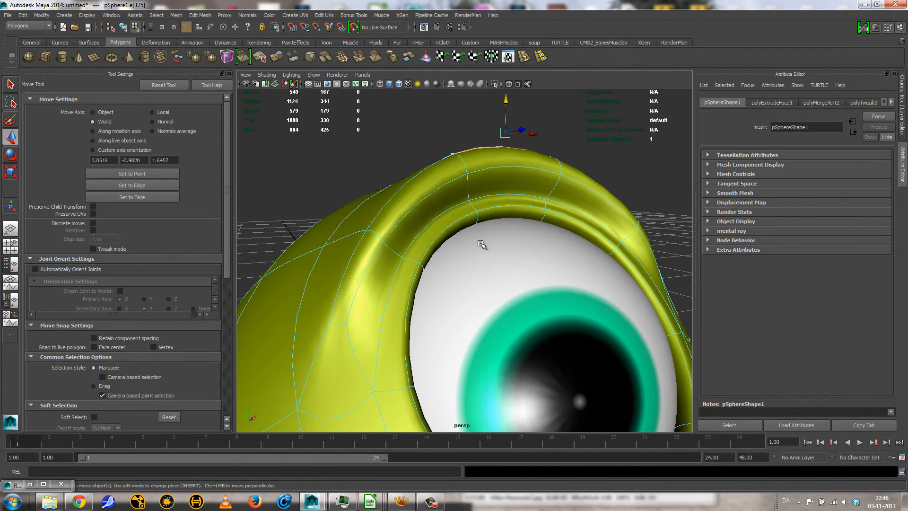
pyautogui.click(541, 58)
pyautogui.click(505, 204)
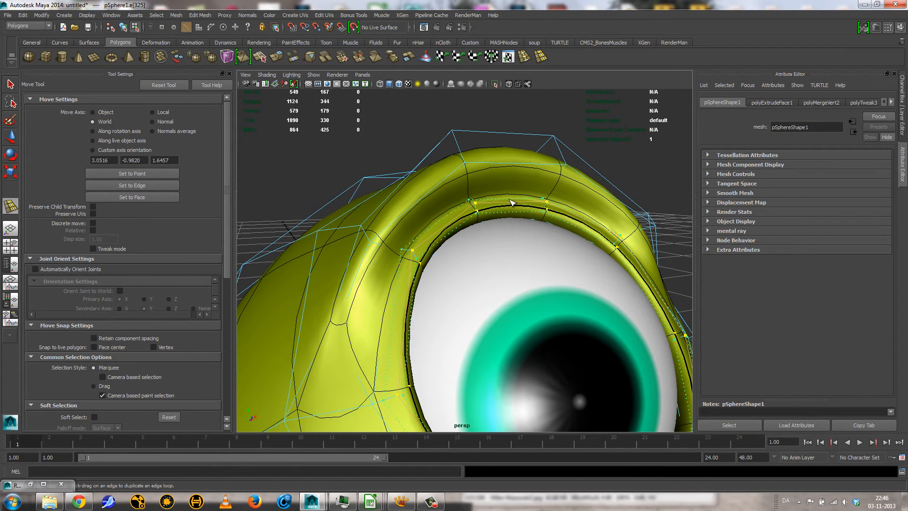
pyautogui.click(513, 204)
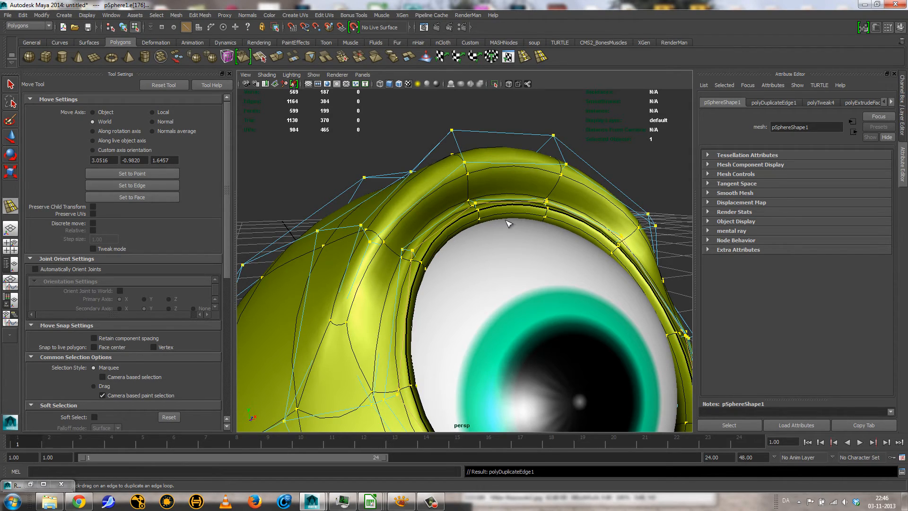
pyautogui.scroll(6, 507, 224)
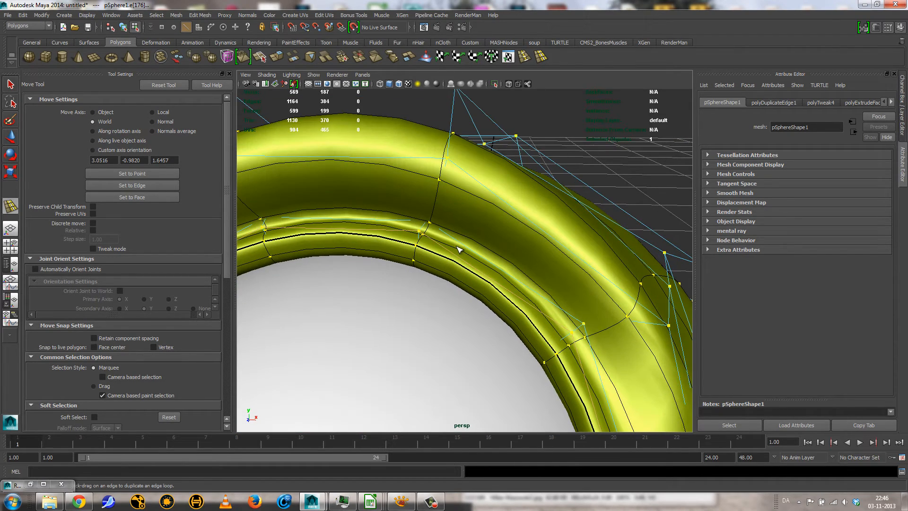
pyautogui.press('q')
# Step: Compare the brow ridge and socket rim with the Mike-Wazowski2.jpg reference image
pyautogui.keyDown('alt'); pyautogui.moveTo(454, 265); pyautogui.dragTo(404, 225); pyautogui.keyUp('alt')
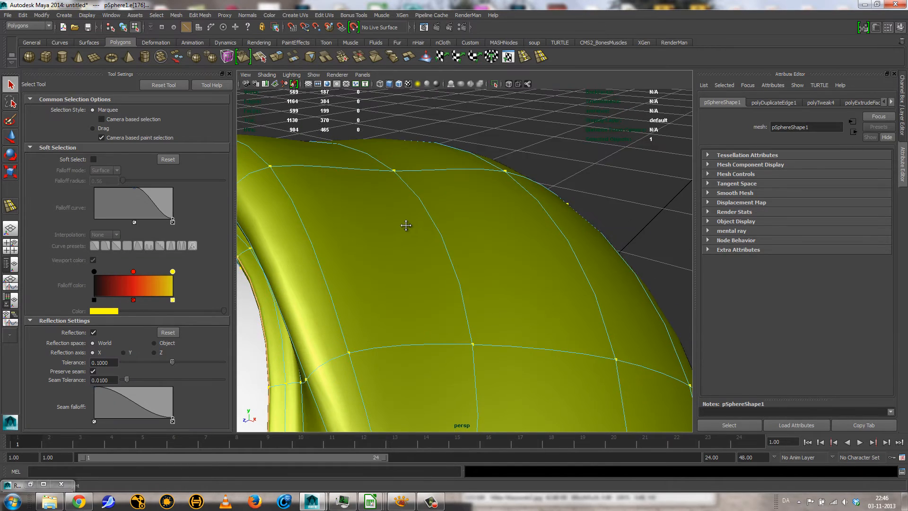
pyautogui.keyDown('alt'); pyautogui.moveTo(404, 225); pyautogui.dragTo(520, 203, button='middle'); pyautogui.keyUp('alt')
pyautogui.click(401, 501)
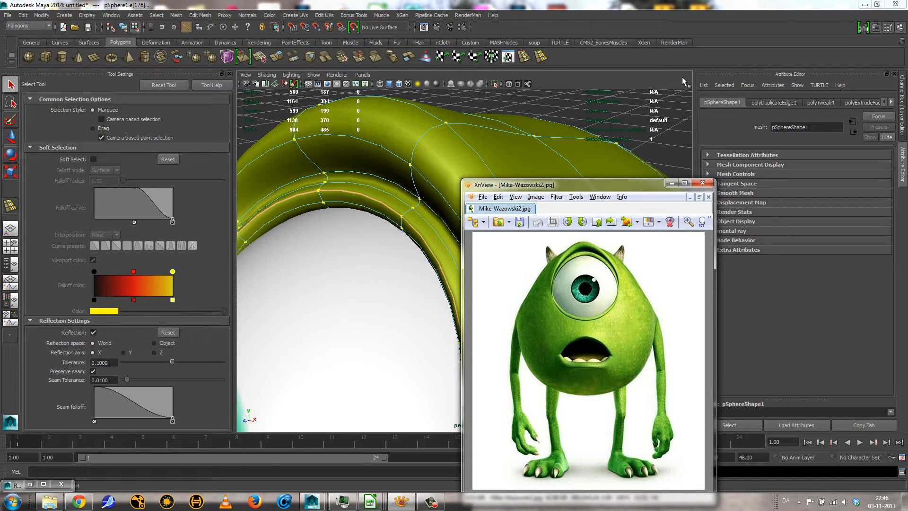
# Step: Select the three upper edges of the eye socket's innermost rim and move them along Z
pyautogui.click(357, 210)
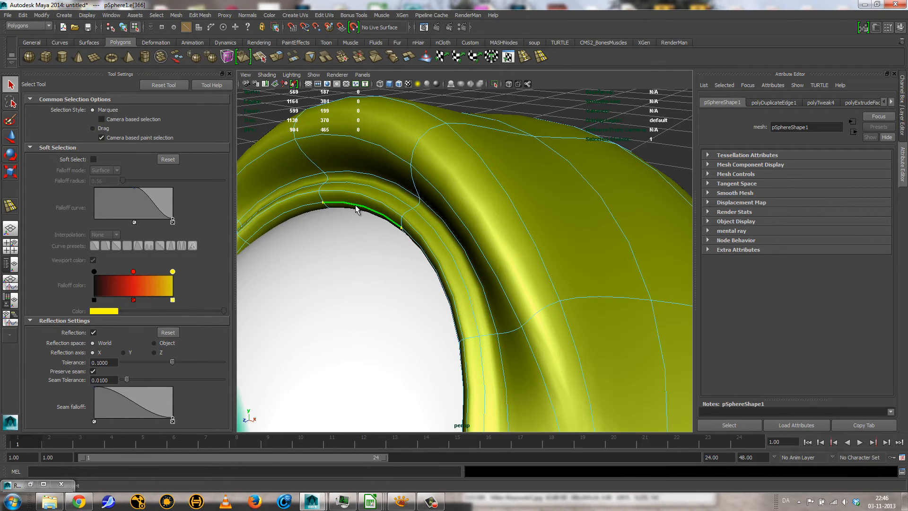
pyautogui.keyDown('alt'); pyautogui.moveTo(431, 209); pyautogui.dragTo(491, 238); pyautogui.keyUp('alt')
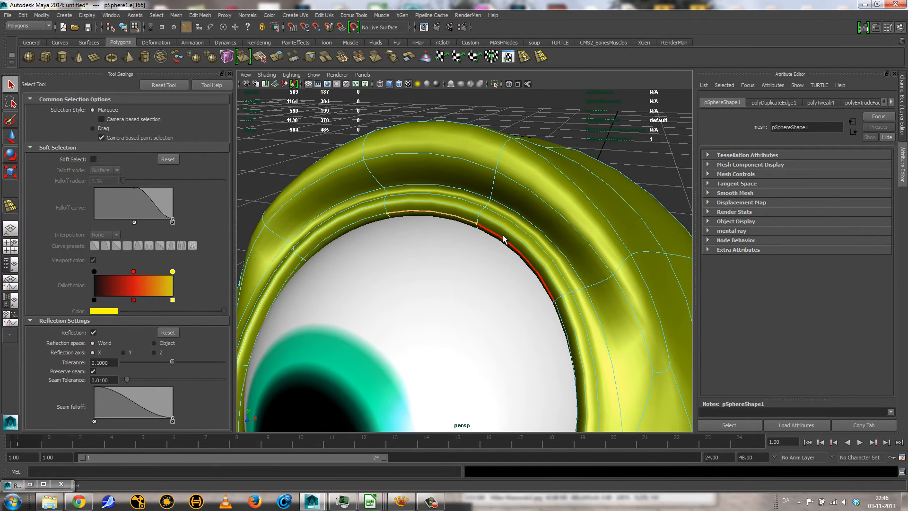
pyautogui.keyDown('shift'); pyautogui.click(503, 239); pyautogui.keyUp('shift')
pyautogui.keyDown('shift'); pyautogui.click(348, 227); pyautogui.keyUp('shift')
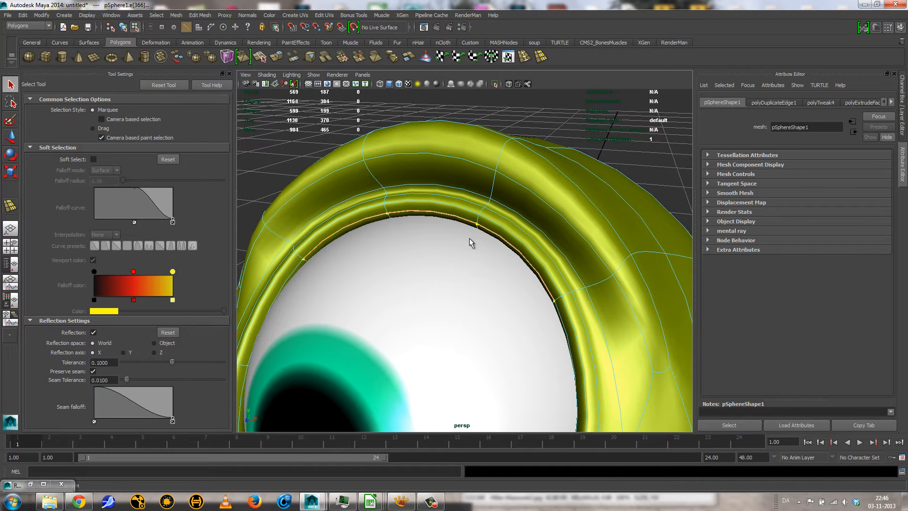
pyautogui.press('w')
pyautogui.keyDown('alt'); pyautogui.moveTo(428, 273); pyautogui.dragTo(358, 248); pyautogui.keyUp('alt')
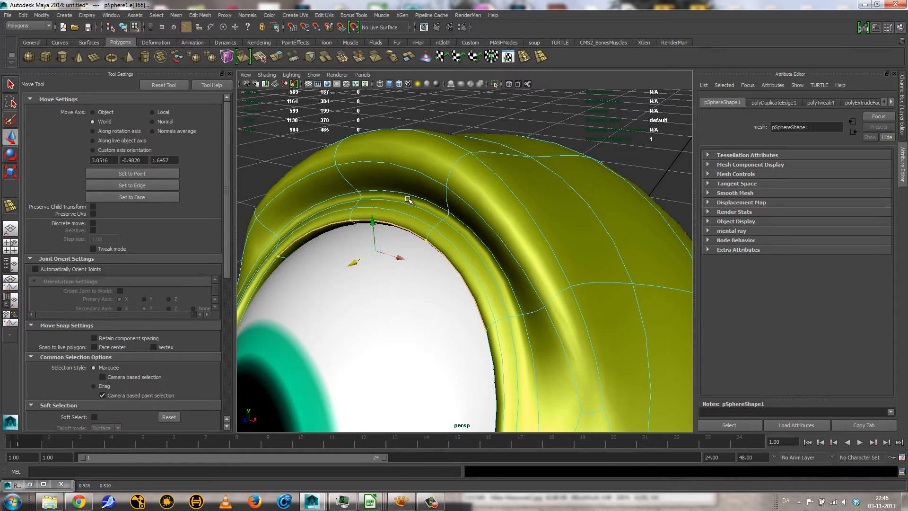
# Step: Select the three upper edges of the outer supporting loop on the eye socket's rim and move them forward along Z
pyautogui.click(457, 230)
pyautogui.keyDown('shift'); pyautogui.click(407, 210); pyautogui.keyUp('shift')
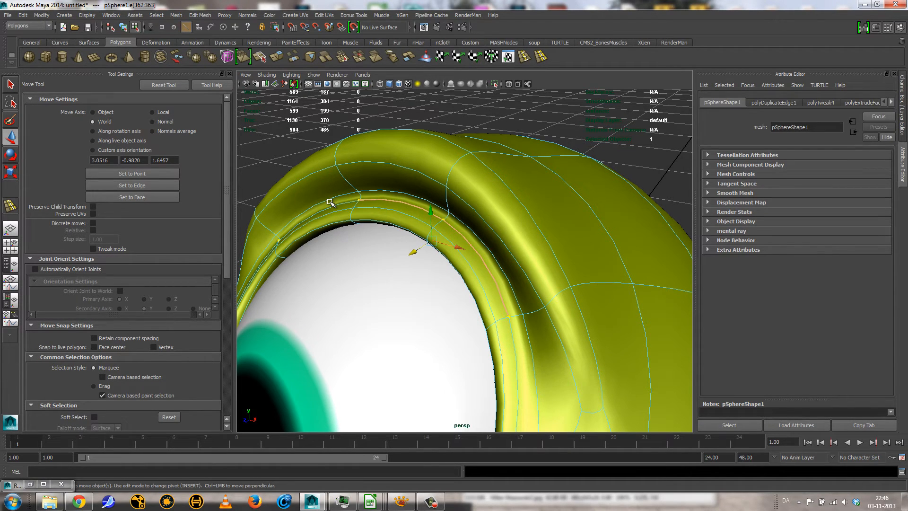
pyautogui.keyDown('shift'); pyautogui.click(346, 215); pyautogui.keyUp('shift')
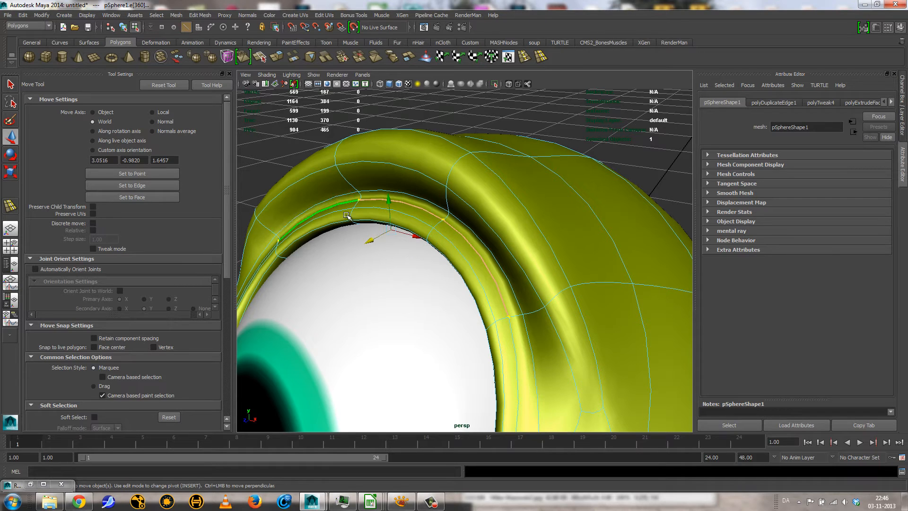
pyautogui.moveTo(373, 241)
pyautogui.mouseDown()
pyautogui.moveTo(347, 249)
pyautogui.moveTo(356, 243)
pyautogui.mouseUp()
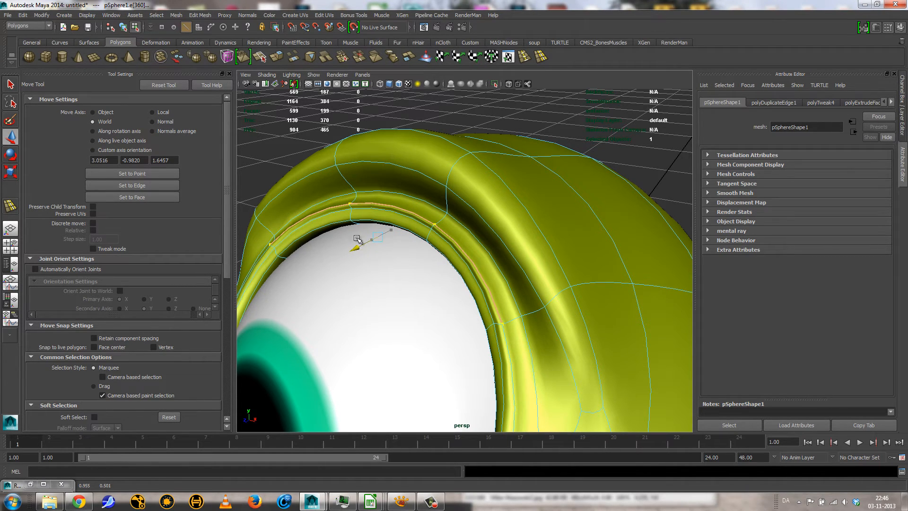
# Step: Select the upper edges of the rim's middle loop and raise them slightly along Y
pyautogui.click(394, 214)
pyautogui.keyDown('shift'); pyautogui.click(437, 236); pyautogui.keyUp('shift')
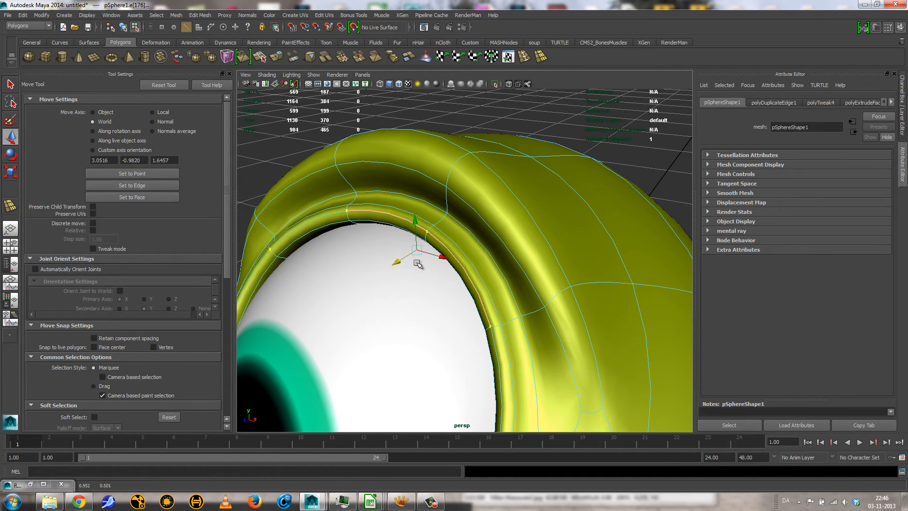
pyautogui.keyDown('alt'); pyautogui.moveTo(416, 257); pyautogui.dragTo(521, 253); pyautogui.keyUp('alt')
pyautogui.keyDown('alt'); pyautogui.moveTo(521, 252); pyautogui.dragTo(419, 248, button='right'); pyautogui.keyUp('alt')
pyautogui.keyDown('alt'); pyautogui.moveTo(419, 248); pyautogui.dragTo(471, 254); pyautogui.keyUp('alt')
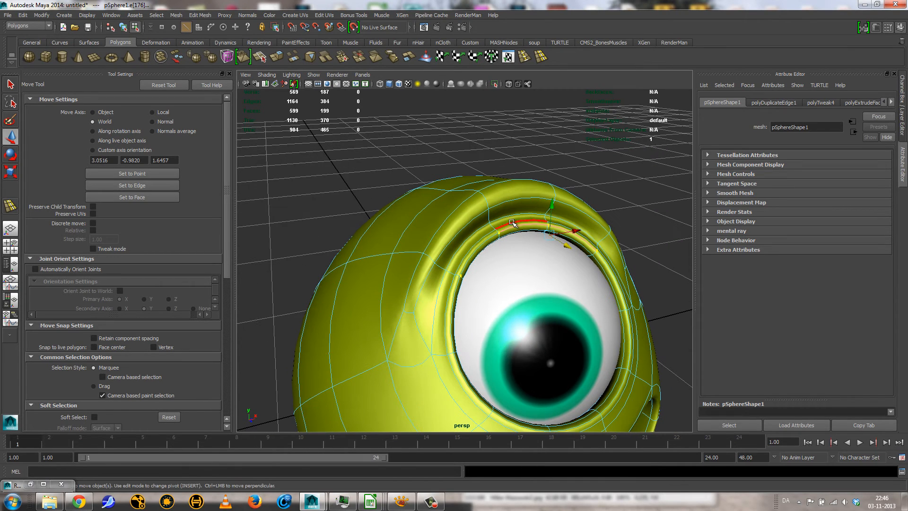
pyautogui.moveTo(551, 206); pyautogui.dragTo(551, 204)
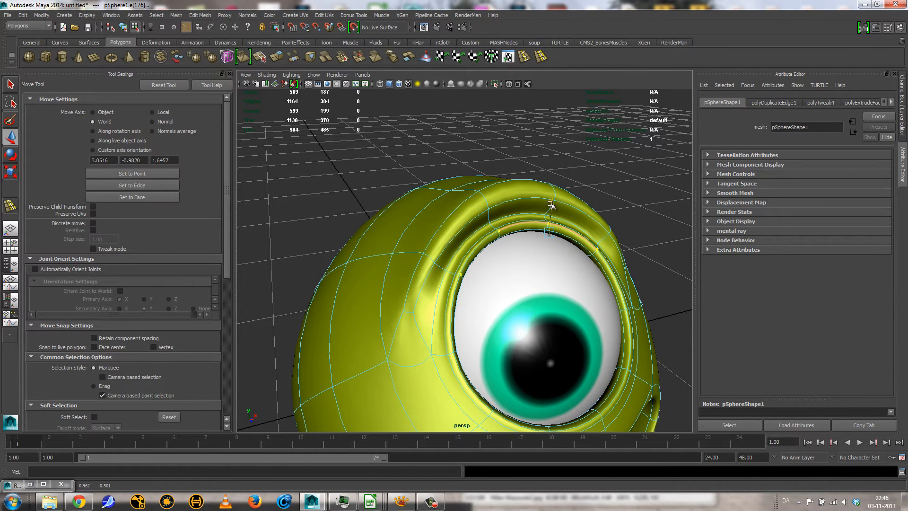
# Step: Lower the three upper edges of the socket's innermost rim along Y, and select the matching edges of the middle loop
pyautogui.click(515, 231)
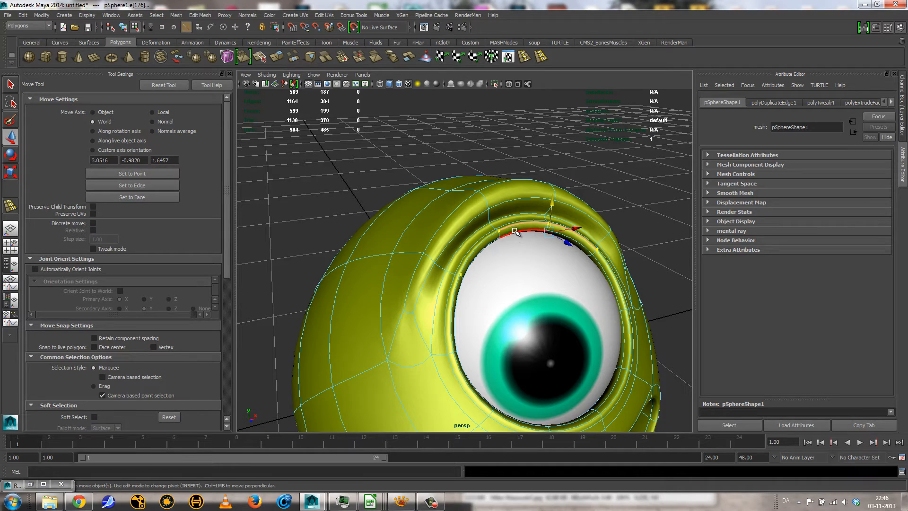
pyautogui.keyDown('shift'); pyautogui.click(567, 235); pyautogui.keyUp('shift')
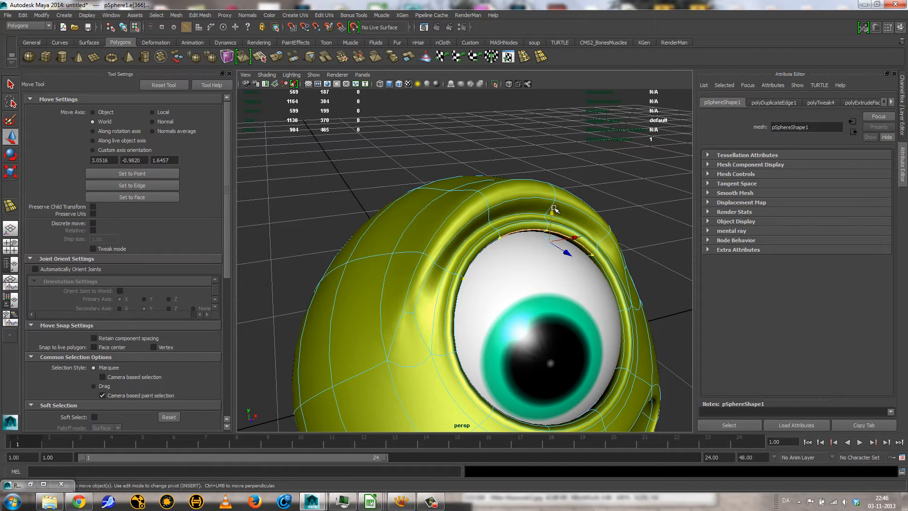
pyautogui.moveTo(554, 208); pyautogui.dragTo(554, 215)
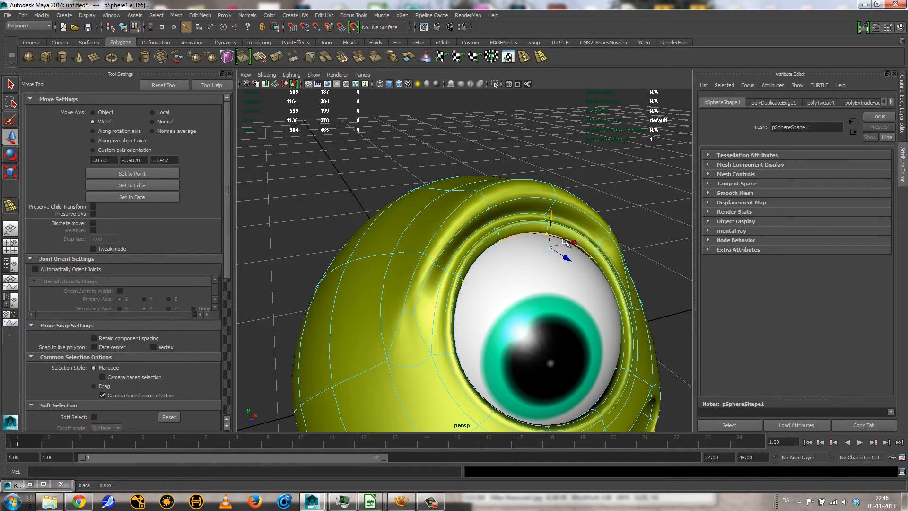
pyautogui.keyDown('alt'); pyautogui.moveTo(567, 255); pyautogui.dragTo(542, 208); pyautogui.keyUp('alt')
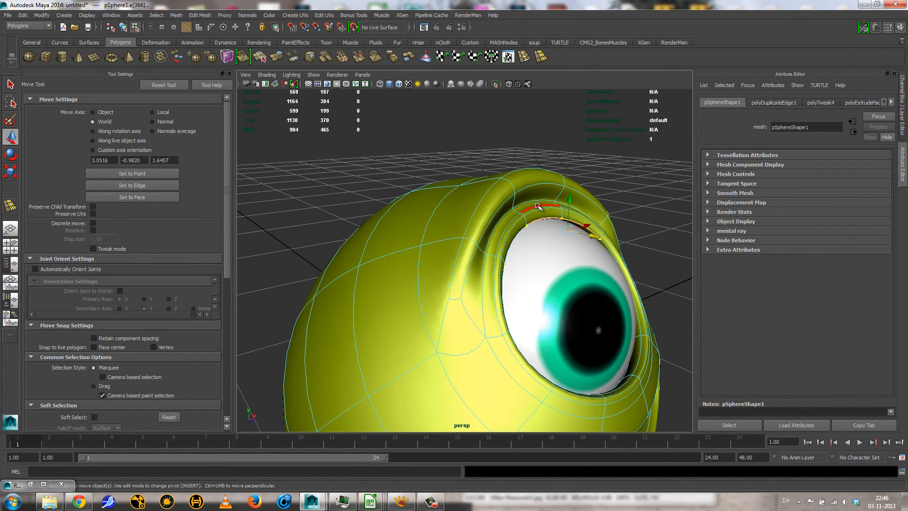
pyautogui.click(539, 207)
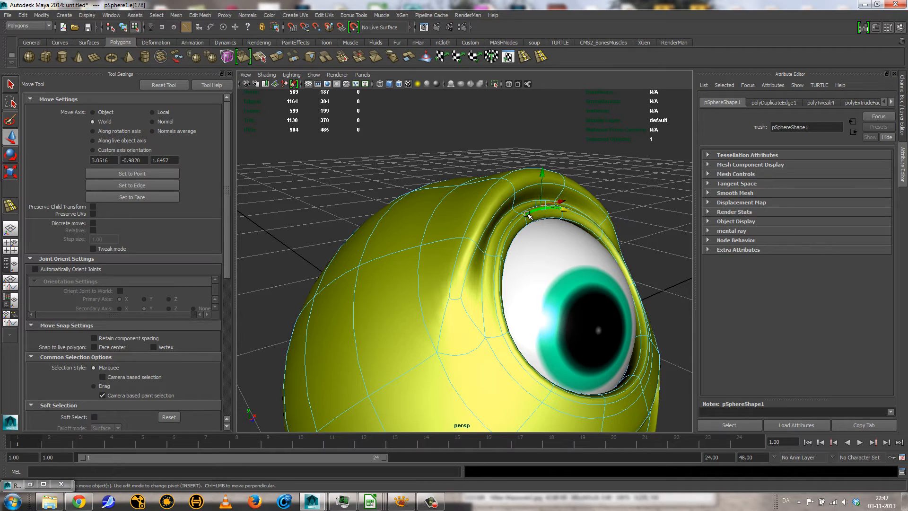
pyautogui.keyDown('shift'); pyautogui.click(514, 229); pyautogui.keyUp('shift')
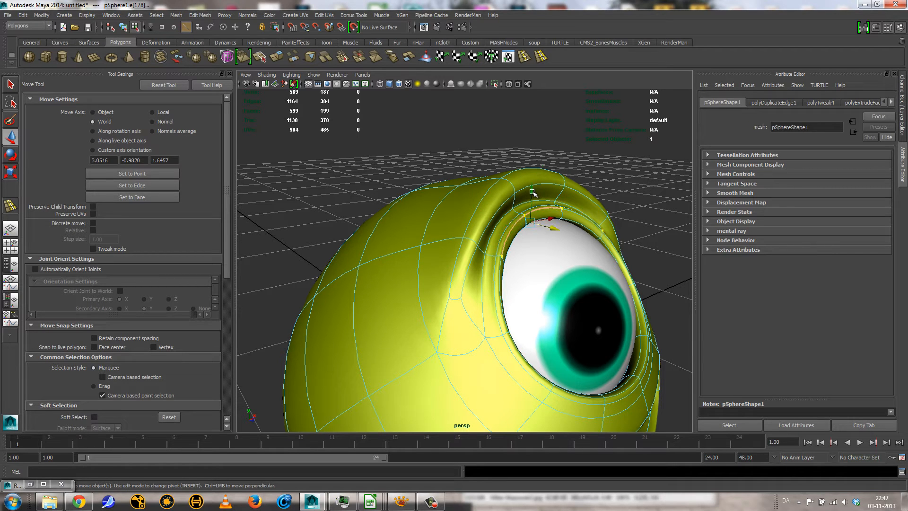
pyautogui.keyDown('alt'); pyautogui.moveTo(532, 192); pyautogui.dragTo(468, 208); pyautogui.keyUp('alt')
pyautogui.scroll(-1, 468, 209)
pyautogui.click(594, 207)
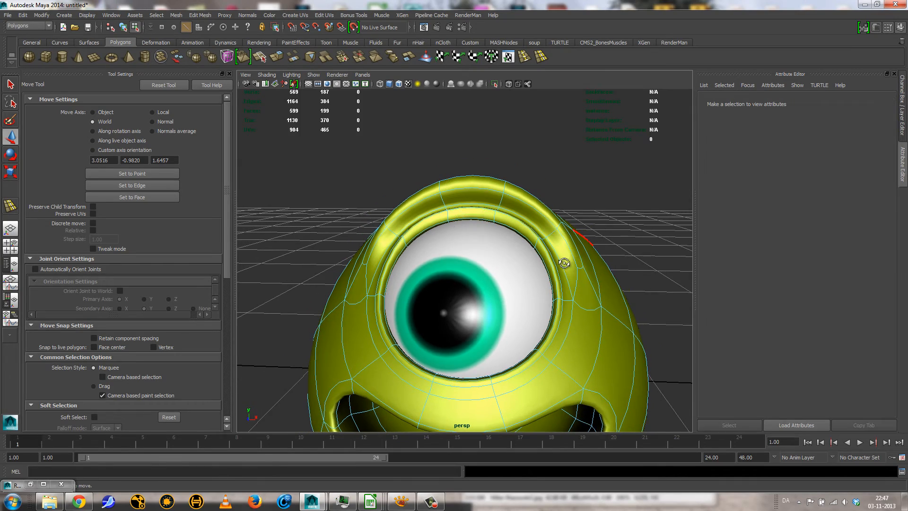
# Step: Compare the model's face from the front with the Mike-Wazowski2.jpg reference image
pyautogui.keyDown('alt'); pyautogui.moveTo(564, 262); pyautogui.dragTo(510, 294); pyautogui.keyUp('alt')
pyautogui.keyDown('alt'); pyautogui.moveTo(515, 260); pyautogui.dragTo(512, 206, button='middle'); pyautogui.keyUp('alt')
pyautogui.keyDown('alt'); pyautogui.moveTo(513, 206); pyautogui.dragTo(518, 219); pyautogui.keyUp('alt')
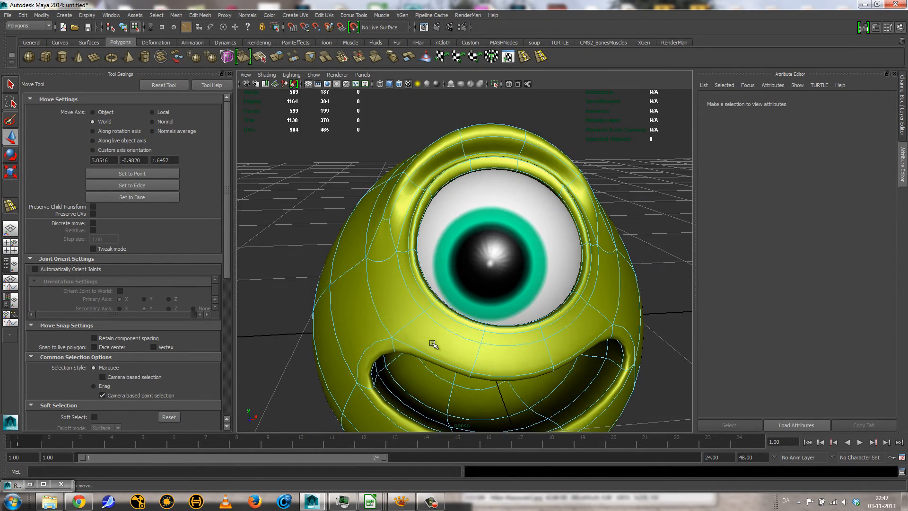
pyautogui.click(401, 501)
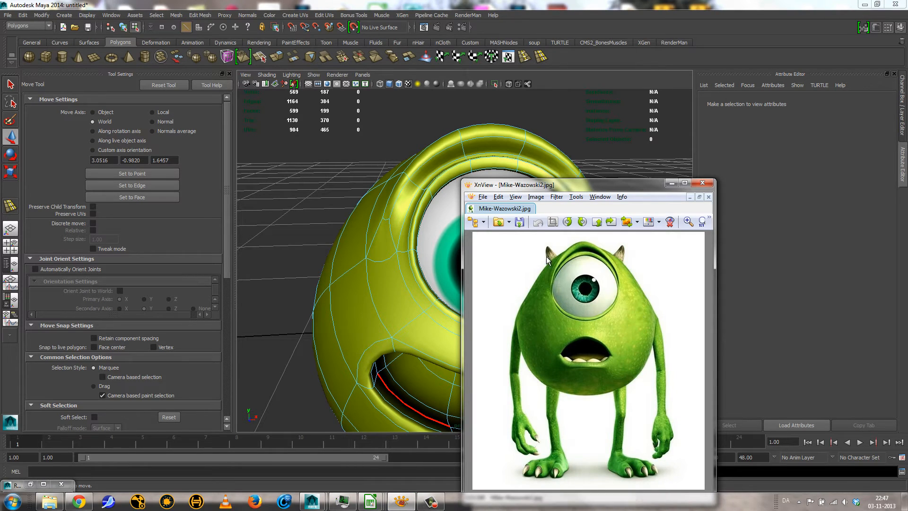
pyautogui.click(753, 202)
# Step: Select the three lower edges of the eye socket's innermost rim and move them inward along Z
pyautogui.keyDown('alt'); pyautogui.moveTo(490, 294); pyautogui.dragTo(470, 287); pyautogui.keyUp('alt')
pyautogui.keyDown('alt'); pyautogui.moveTo(470, 287); pyautogui.dragTo(531, 301, button='right'); pyautogui.keyUp('alt')
pyautogui.keyDown('alt'); pyautogui.moveTo(589, 274); pyautogui.dragTo(566, 267); pyautogui.keyUp('alt')
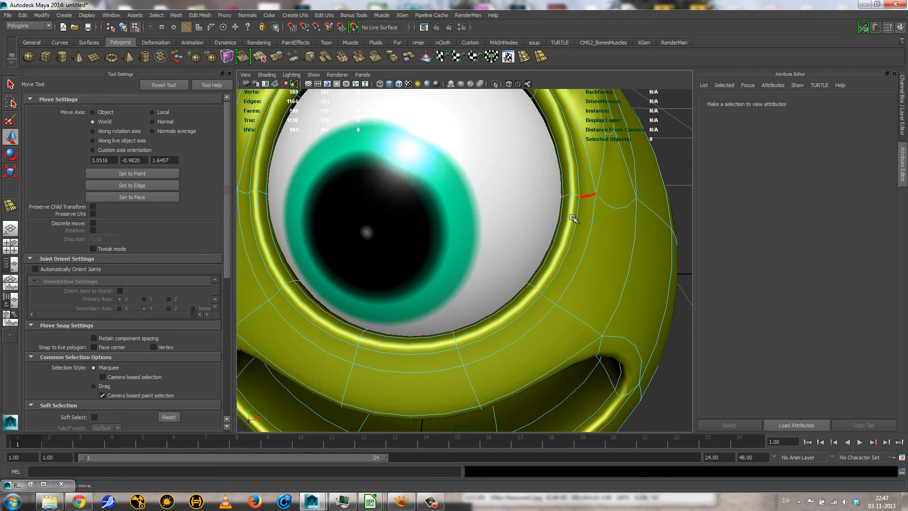
pyautogui.keyDown('alt'); pyautogui.moveTo(563, 227); pyautogui.dragTo(532, 235); pyautogui.keyUp('alt')
pyautogui.keyDown('alt'); pyautogui.moveTo(533, 235); pyautogui.dragTo(551, 248, button='right'); pyautogui.keyUp('alt')
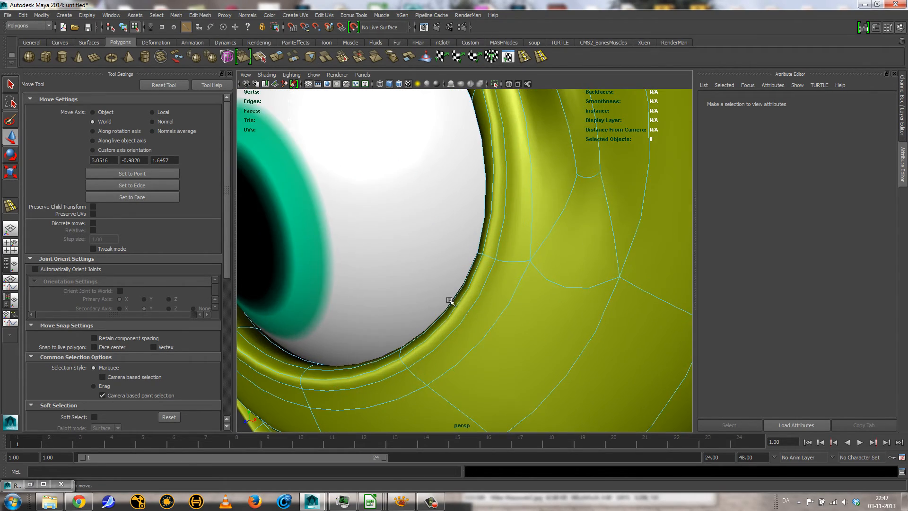
pyautogui.keyDown('alt'); pyautogui.moveTo(450, 302); pyautogui.dragTo(463, 310); pyautogui.keyUp('alt')
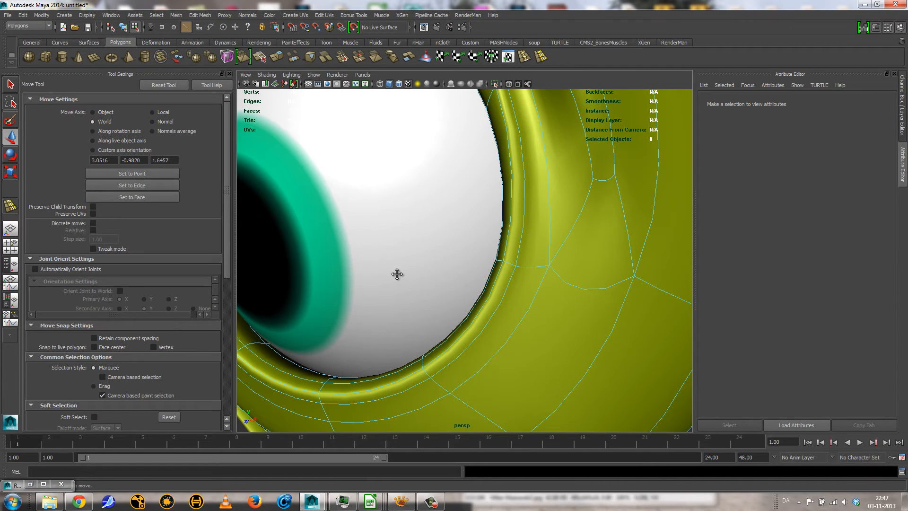
pyautogui.keyDown('alt'); pyautogui.moveTo(397, 274); pyautogui.dragTo(403, 302); pyautogui.keyUp('alt')
pyautogui.click(372, 294)
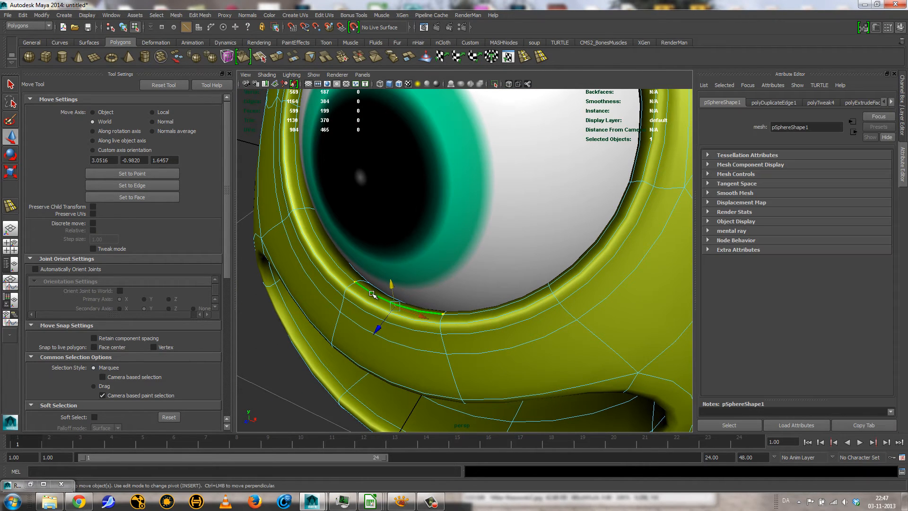
pyautogui.keyDown('shift'); pyautogui.click(337, 253); pyautogui.keyUp('shift')
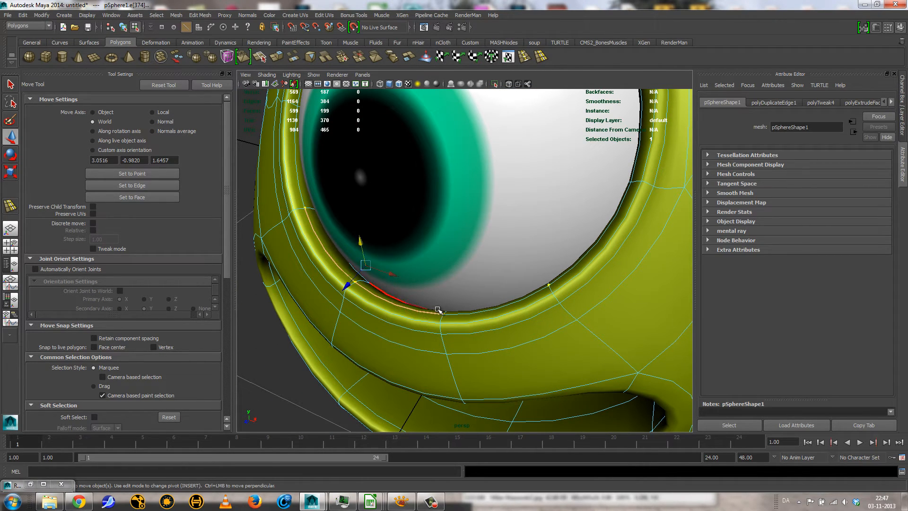
pyautogui.moveTo(347, 286); pyautogui.dragTo(356, 281)
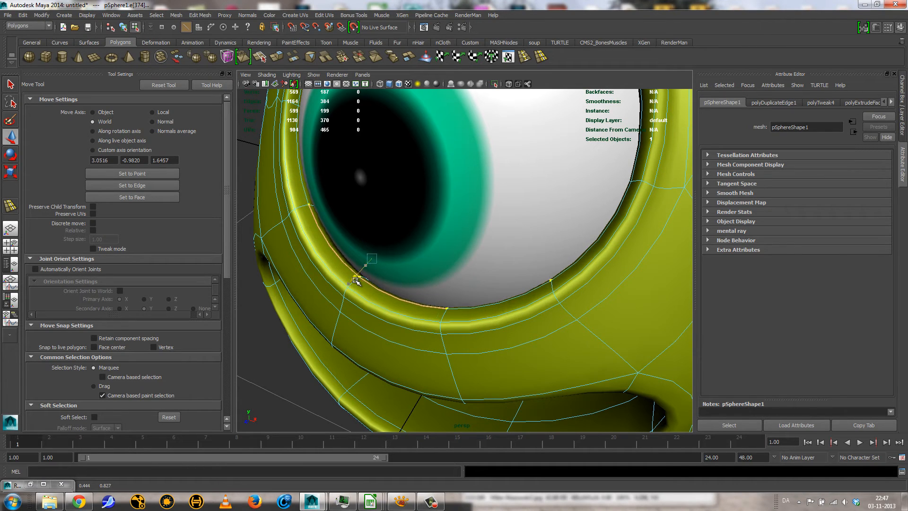
# Step: Select the three lower edges of the rim's middle loop and raise them along Y
pyautogui.click(378, 297)
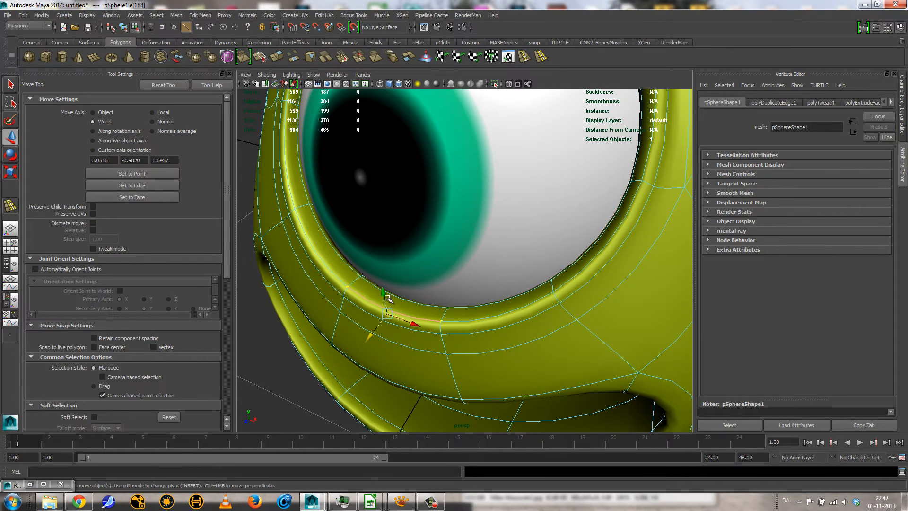
pyautogui.keyDown('shift'); pyautogui.click(339, 277); pyautogui.keyUp('shift')
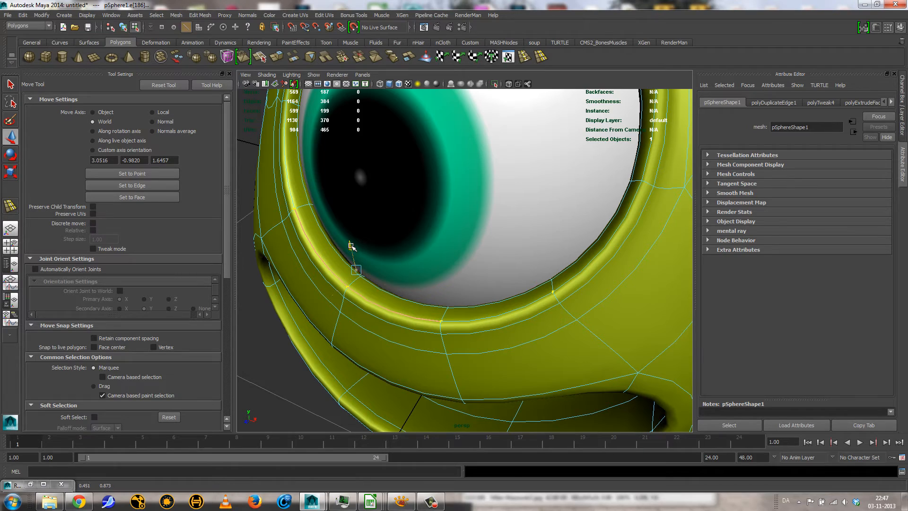
pyautogui.moveTo(351, 246); pyautogui.dragTo(347, 225)
# Step: Reselect the lower edges of the rim's middle loop and lower them slightly along Y below the innermost edges
pyautogui.keyDown('alt'); pyautogui.moveTo(402, 255); pyautogui.dragTo(367, 235); pyautogui.keyUp('alt')
pyautogui.click(333, 169)
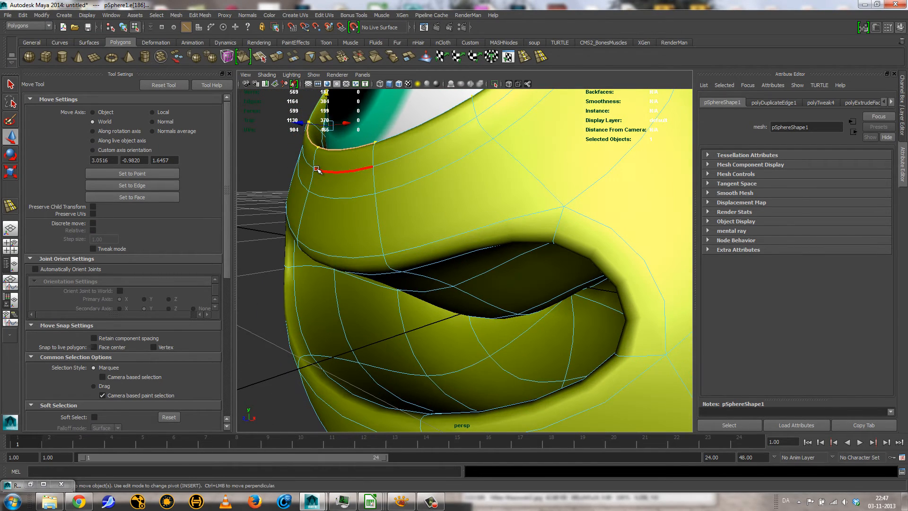
pyautogui.keyDown('shift'); pyautogui.click(393, 159); pyautogui.keyUp('shift')
pyautogui.moveTo(363, 156); pyautogui.dragTo(362, 229)
pyautogui.click(339, 236)
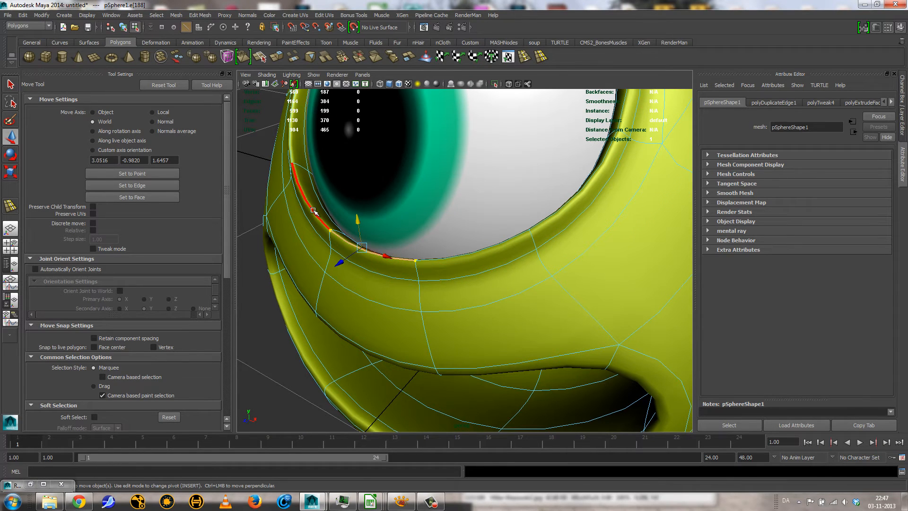
pyautogui.moveTo(330, 176); pyautogui.dragTo(350, 209)
# Step: Select the three lower edges of the innermost rim beneath the eyeball and raise them along Y
pyautogui.click(339, 230)
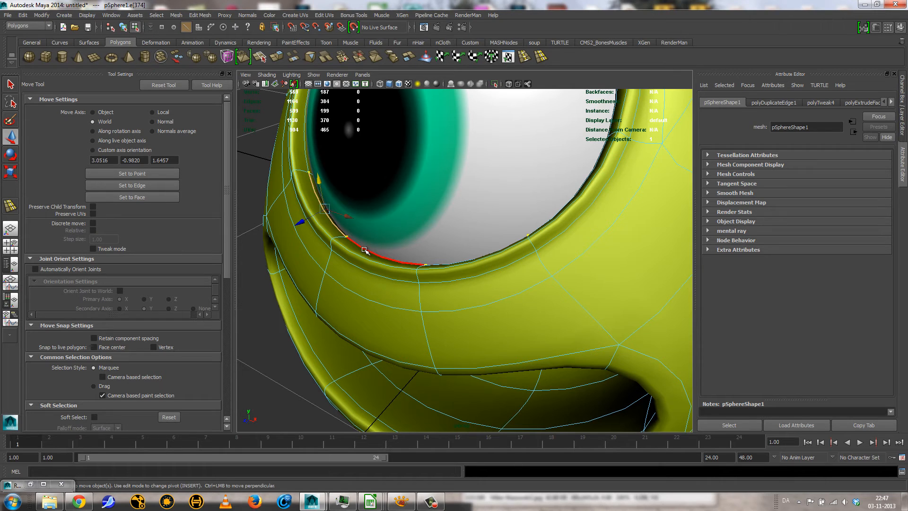
pyautogui.keyDown('shift'); pyautogui.click(364, 248); pyautogui.keyUp('shift')
pyautogui.moveTo(340, 233); pyautogui.dragTo(335, 234)
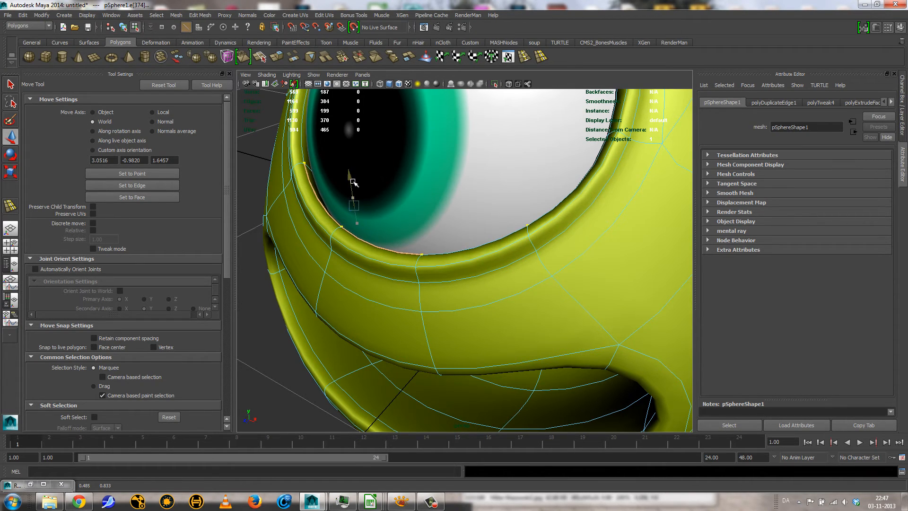
# Step: Select the lower edges of the adjacent loops on the socket's bottom rim and move them back along Z
pyautogui.keyDown('alt'); pyautogui.moveTo(352, 183); pyautogui.dragTo(308, 201); pyautogui.keyUp('alt')
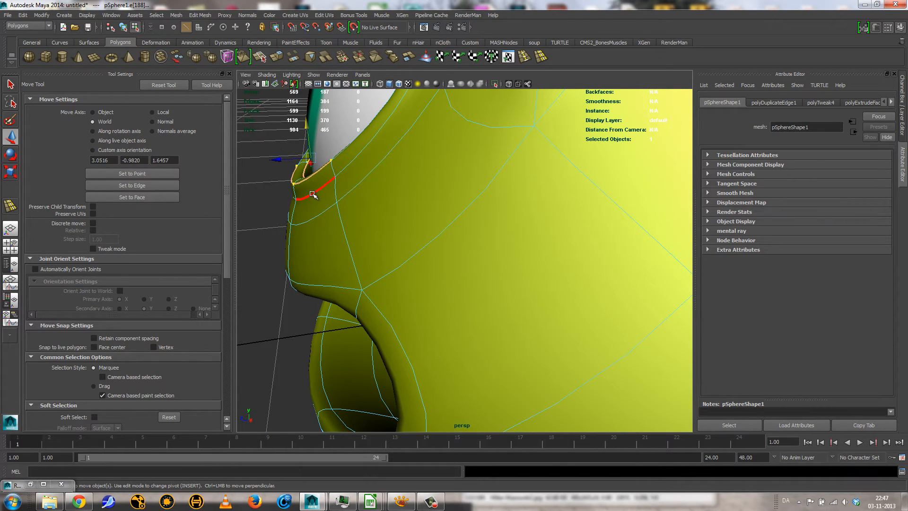
pyautogui.keyDown('alt'); pyautogui.moveTo(298, 226); pyautogui.dragTo(324, 221); pyautogui.keyUp('alt')
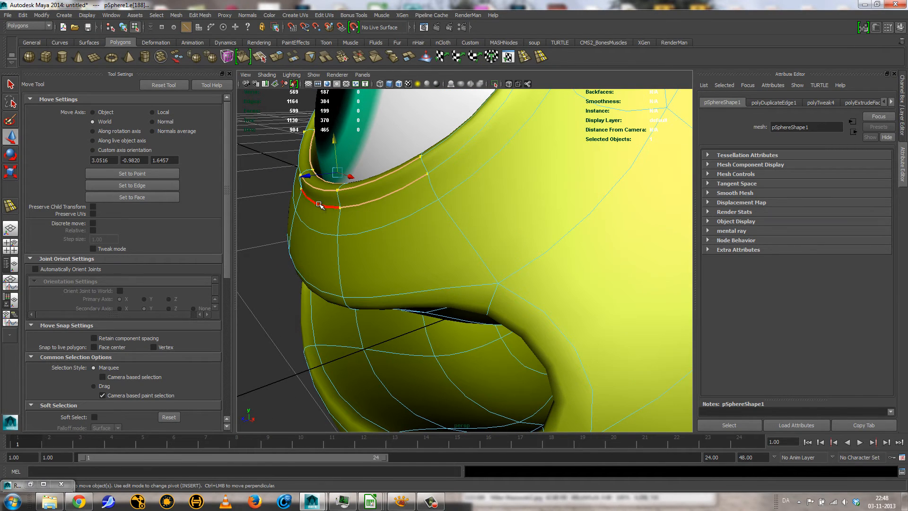
pyautogui.moveTo(305, 177); pyautogui.dragTo(319, 178)
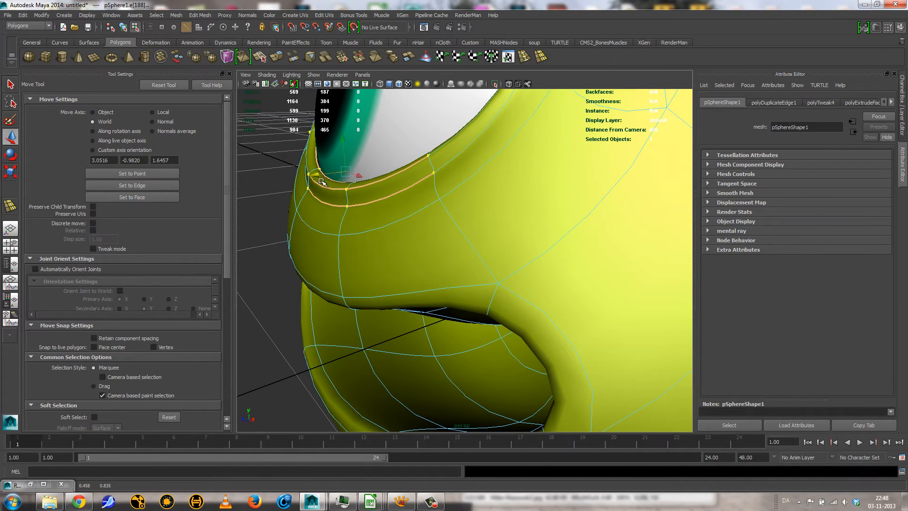
pyautogui.keyDown('alt'); pyautogui.moveTo(410, 207); pyautogui.dragTo(450, 215); pyautogui.keyUp('alt')
pyautogui.keyDown('alt'); pyautogui.moveTo(450, 215); pyautogui.dragTo(407, 215, button='right'); pyautogui.keyUp('alt')
pyautogui.keyDown('alt'); pyautogui.moveTo(407, 215); pyautogui.dragTo(487, 224); pyautogui.keyUp('alt')
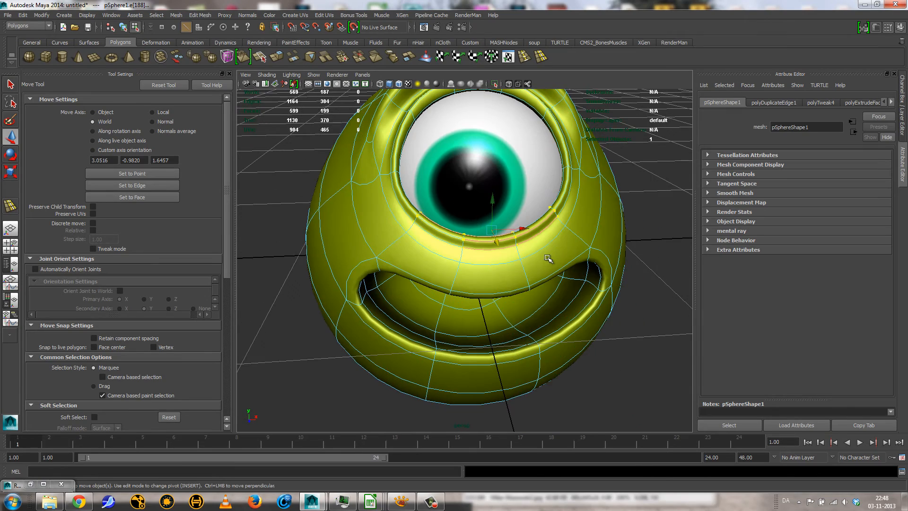
# Step: Return to object mode, compare the body mesh's low-poly and smoothed displays, and examine the deselected model from the front
pyautogui.moveTo(549, 259); pyautogui.dragTo(590, 245, button='right')
pyautogui.click(646, 308)
pyautogui.keyDown('alt'); pyautogui.moveTo(594, 395); pyautogui.dragTo(531, 263); pyautogui.keyUp('alt')
pyautogui.click(527, 238)
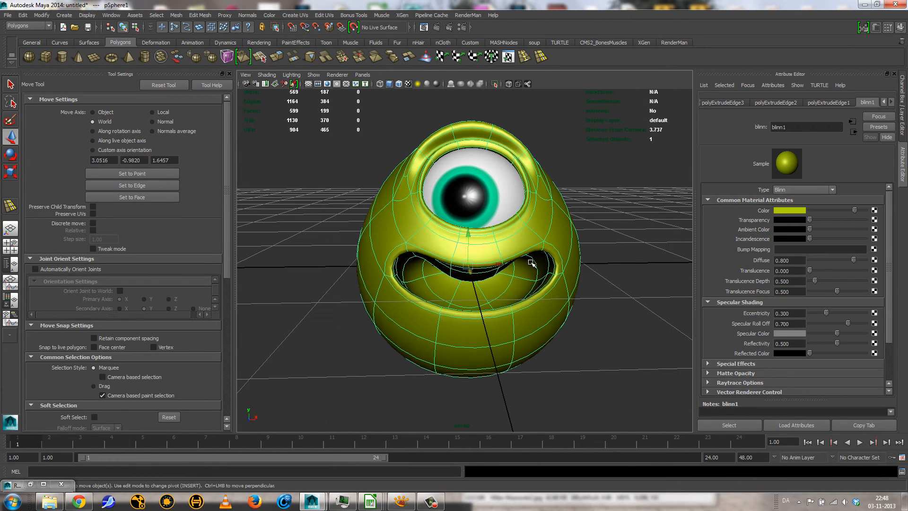
pyautogui.press('1')
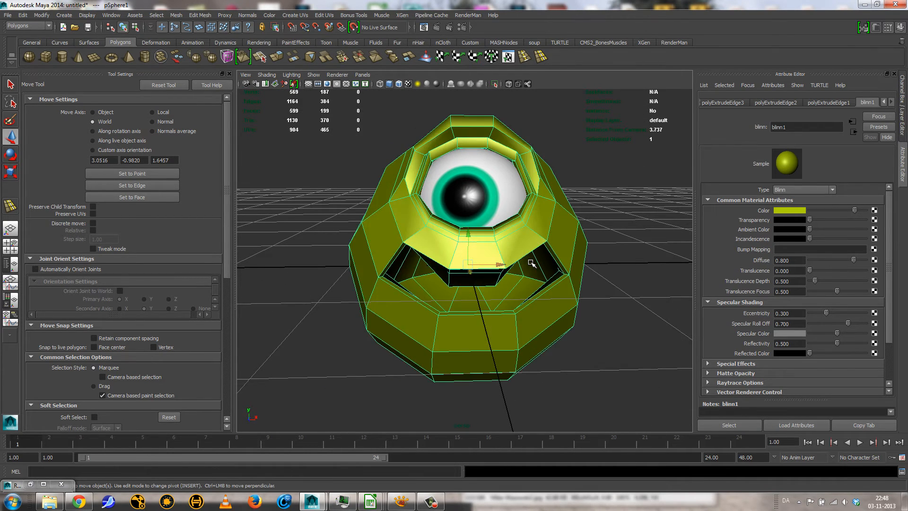
pyautogui.press('3')
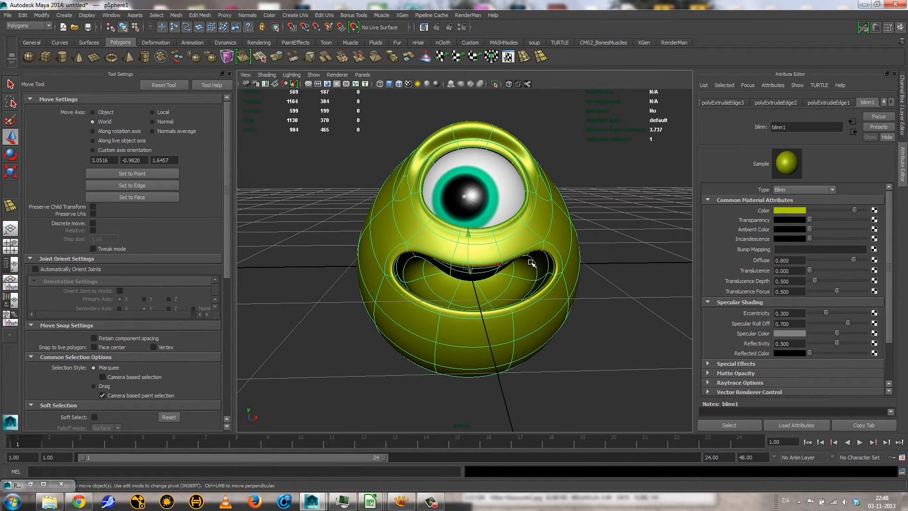
pyautogui.click(571, 371)
pyautogui.keyDown('alt'); pyautogui.moveTo(571, 371); pyautogui.dragTo(527, 334); pyautogui.keyUp('alt')
pyautogui.keyDown('alt'); pyautogui.moveTo(527, 334); pyautogui.dragTo(560, 342, button='right'); pyautogui.keyUp('alt')
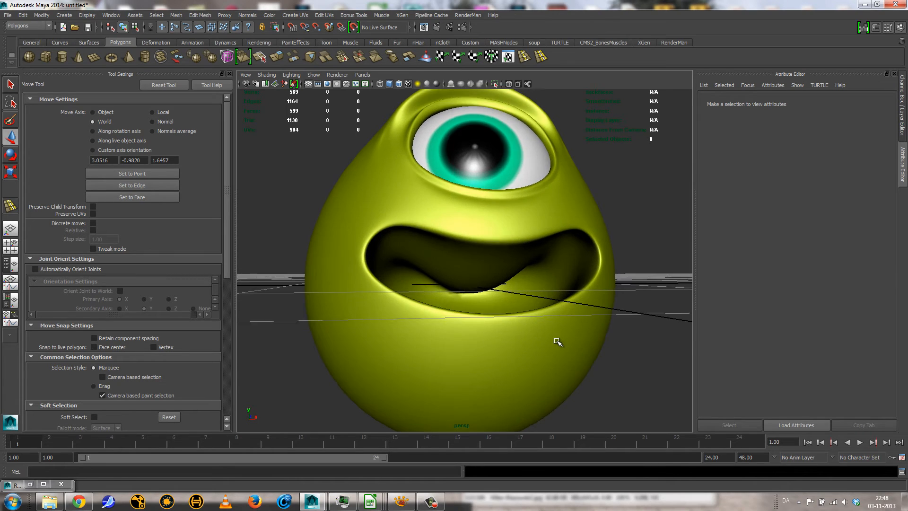
# Step: Select the body mesh and open the Mike-Wazowski2.jpg reference in XnView, placing it beside the model to compare the mouths
pyautogui.moveTo(516, 339)
pyautogui.keyDown('alt'); pyautogui.mouseDown()
pyautogui.moveTo(577, 338)
pyautogui.moveTo(509, 347)
pyautogui.mouseUp(); pyautogui.keyUp('alt')
pyautogui.keyDown('alt'); pyautogui.moveTo(509, 347); pyautogui.dragTo(462, 289, button='right'); pyautogui.keyUp('alt')
pyautogui.click(472, 272)
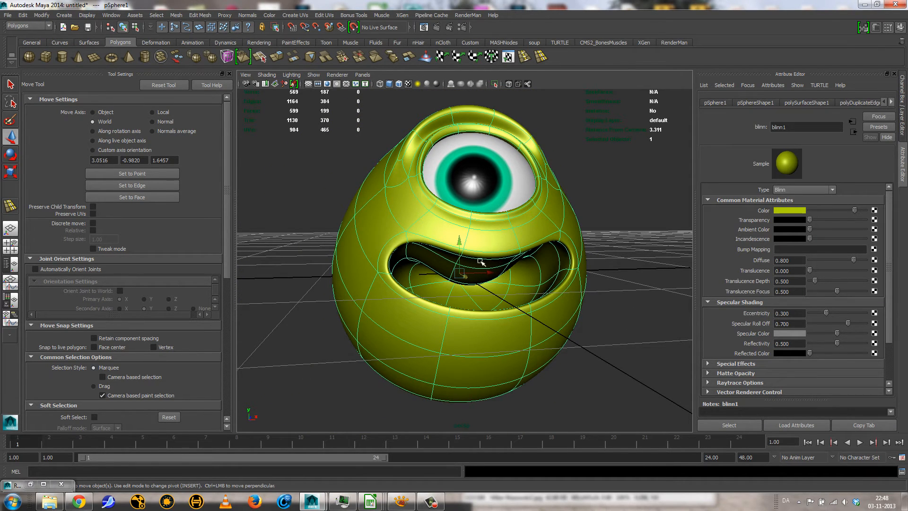
pyautogui.click(401, 501)
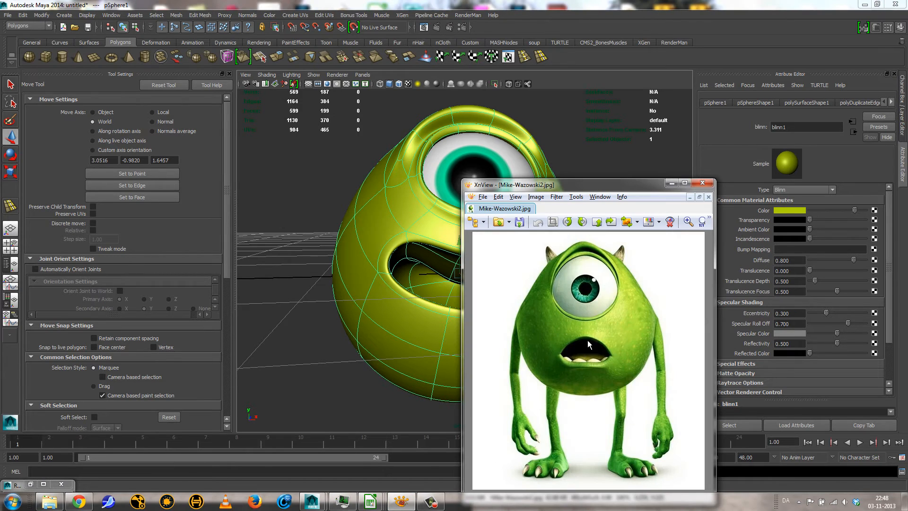
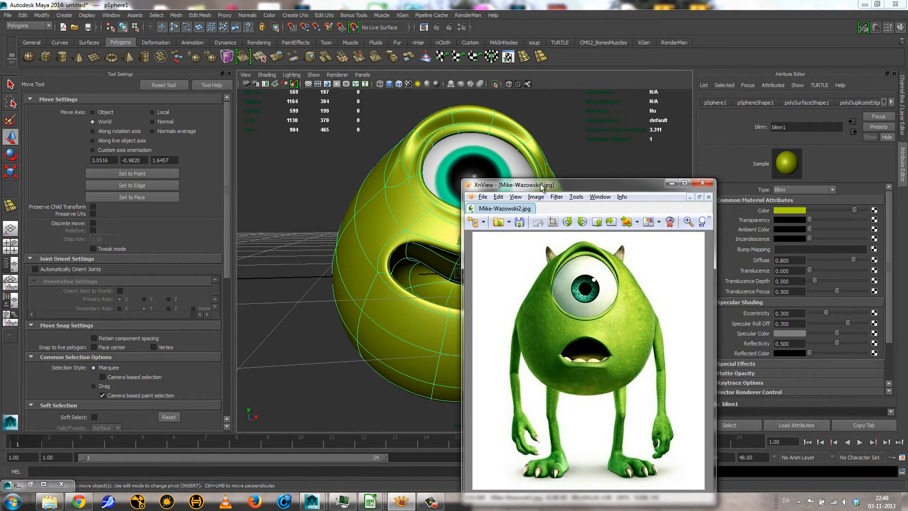
pyautogui.moveTo(540, 185); pyautogui.dragTo(722, 274)
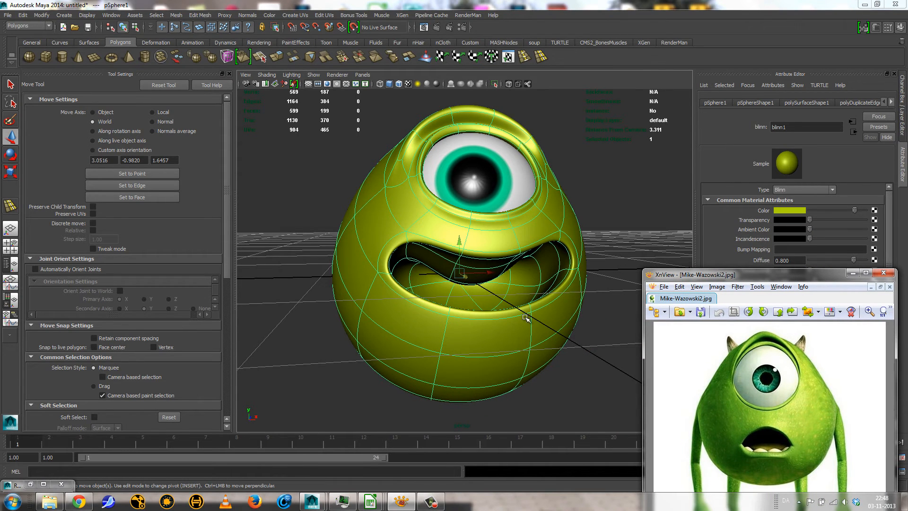
pyautogui.click(525, 57)
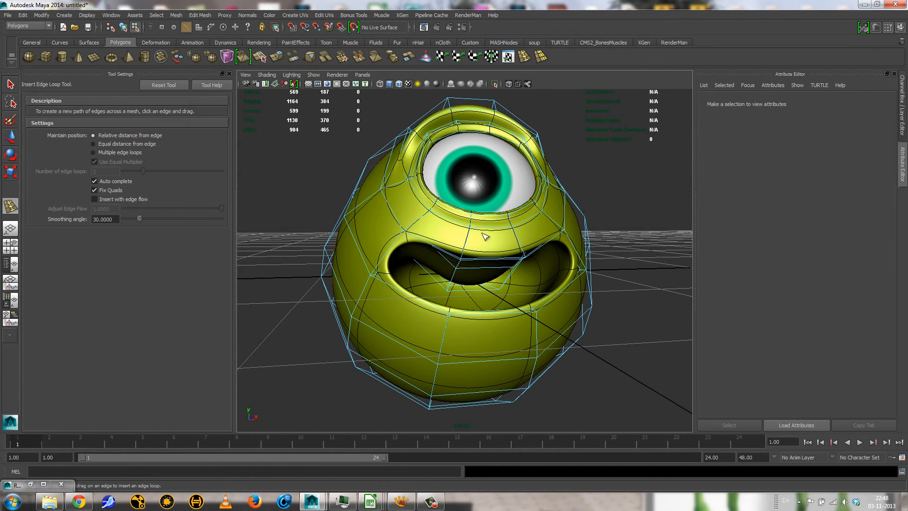
pyautogui.moveTo(448, 331); pyautogui.dragTo(445, 332)
pyautogui.keyDown('alt'); pyautogui.moveTo(448, 288); pyautogui.dragTo(515, 300); pyautogui.keyUp('alt')
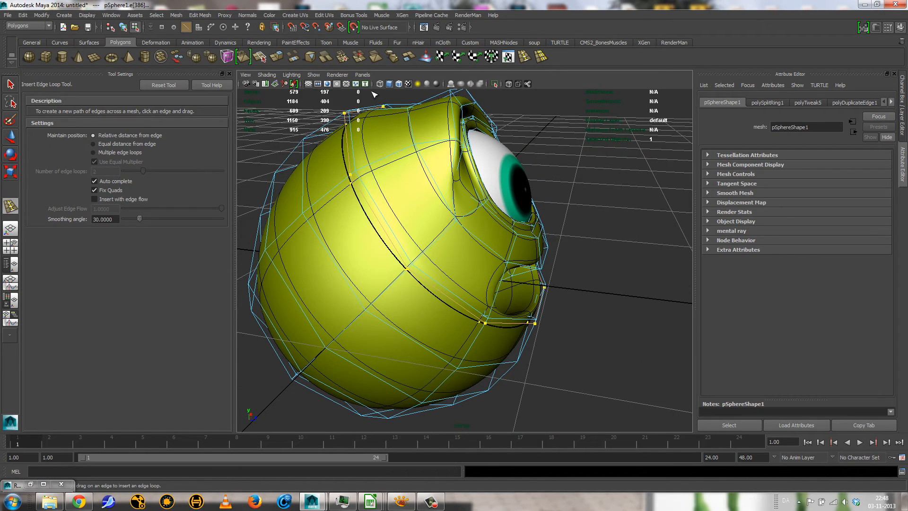
pyautogui.hotkey('ctrl', 'z')
pyautogui.keyDown('alt'); pyautogui.moveTo(487, 260); pyautogui.dragTo(451, 265); pyautogui.keyUp('alt')
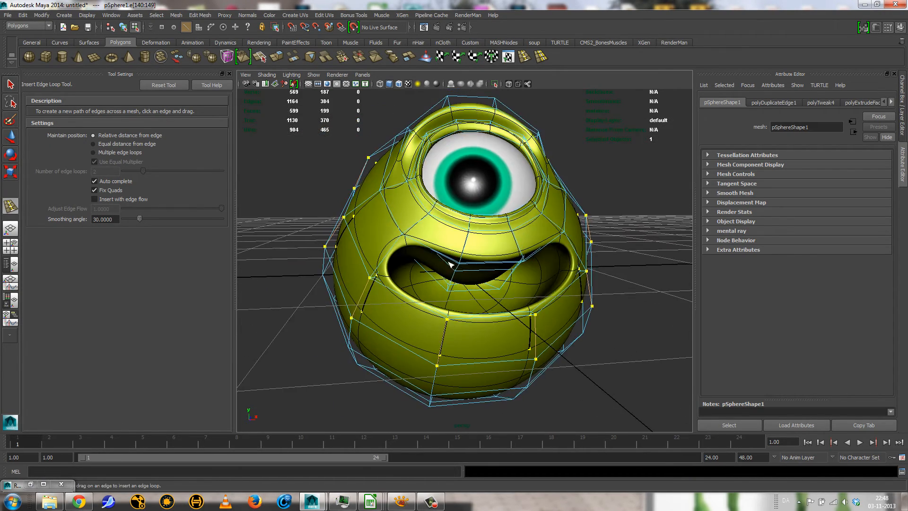
# Step: Insert an edge loop around the mouth opening, close to the outside of its rim
pyautogui.press('q')
pyautogui.press('3')
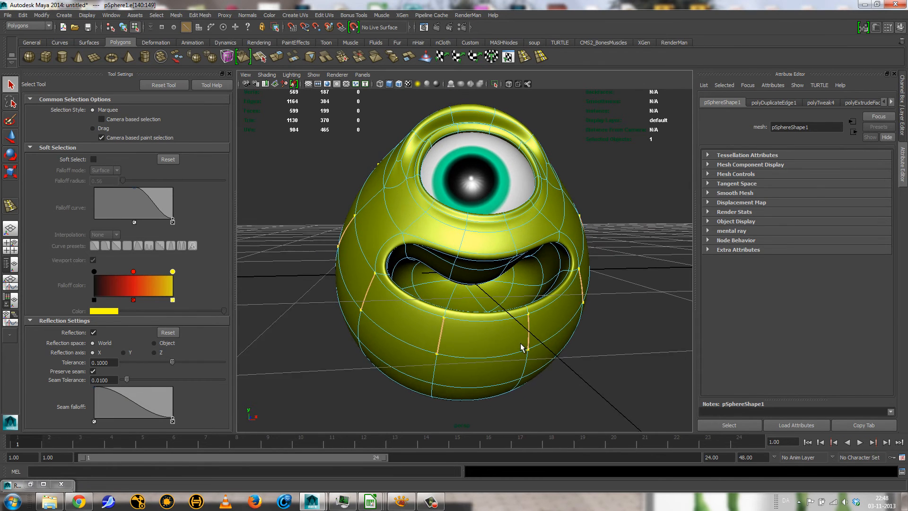
pyautogui.scroll(5, 523, 349)
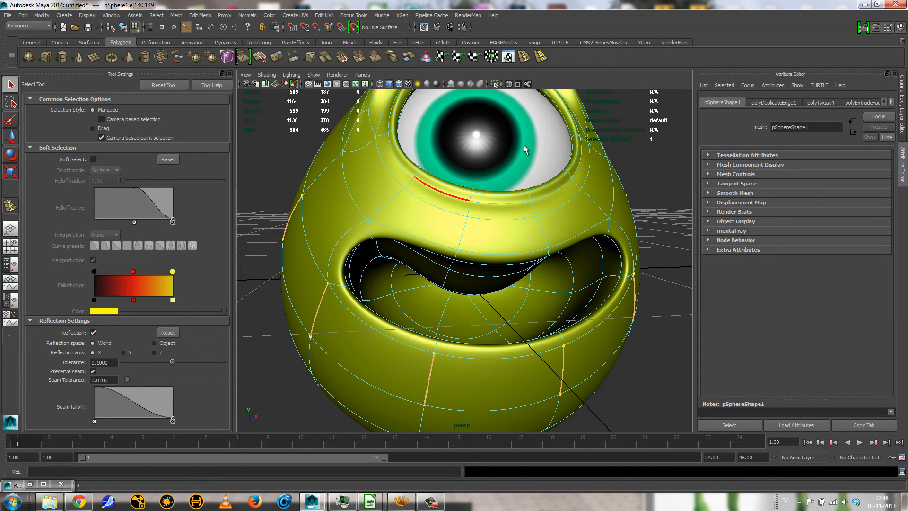
pyautogui.press('2')
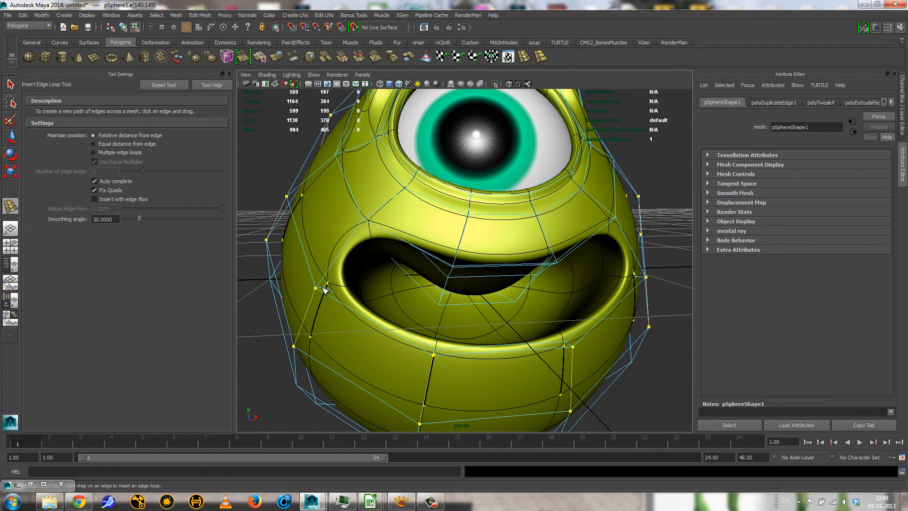
pyautogui.moveTo(322, 287); pyautogui.dragTo(321, 288)
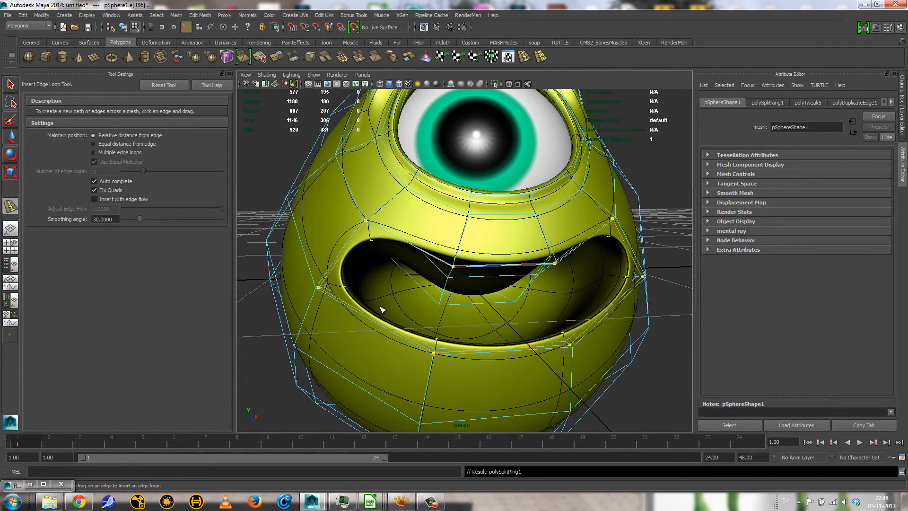
# Step: Select the central lower-lip edges on the mouth rim and reposition them, checking the lip's profile from the side
pyautogui.scroll(5, 522, 348)
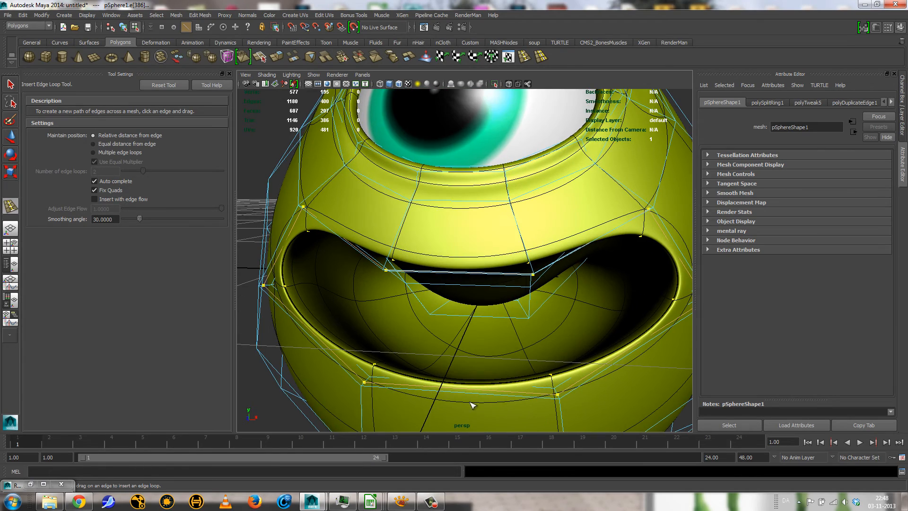
pyautogui.keyDown('alt'); pyautogui.moveTo(473, 405); pyautogui.dragTo(458, 409); pyautogui.keyUp('alt')
pyautogui.keyDown('alt'); pyautogui.moveTo(458, 410); pyautogui.dragTo(494, 409, button='right'); pyautogui.keyUp('alt')
pyautogui.keyDown('alt'); pyautogui.moveTo(495, 410); pyautogui.dragTo(499, 256, button='middle'); pyautogui.keyUp('alt')
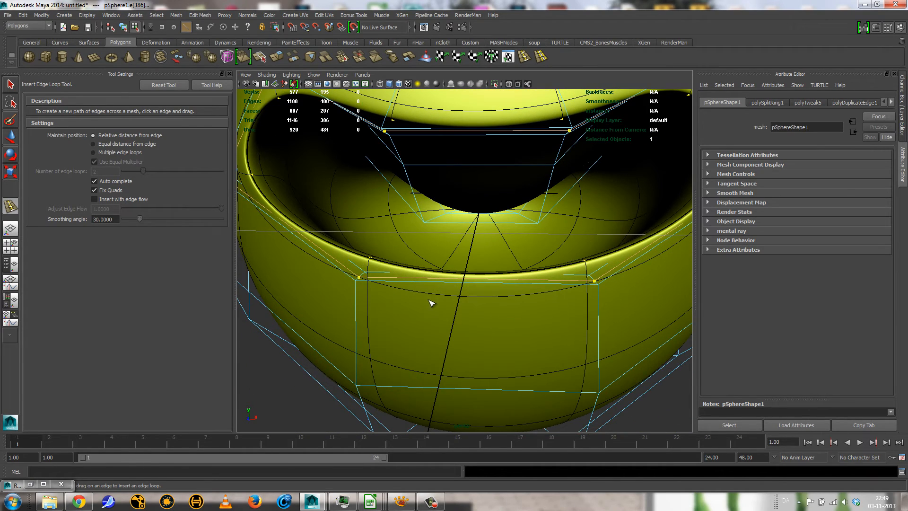
pyautogui.press('q')
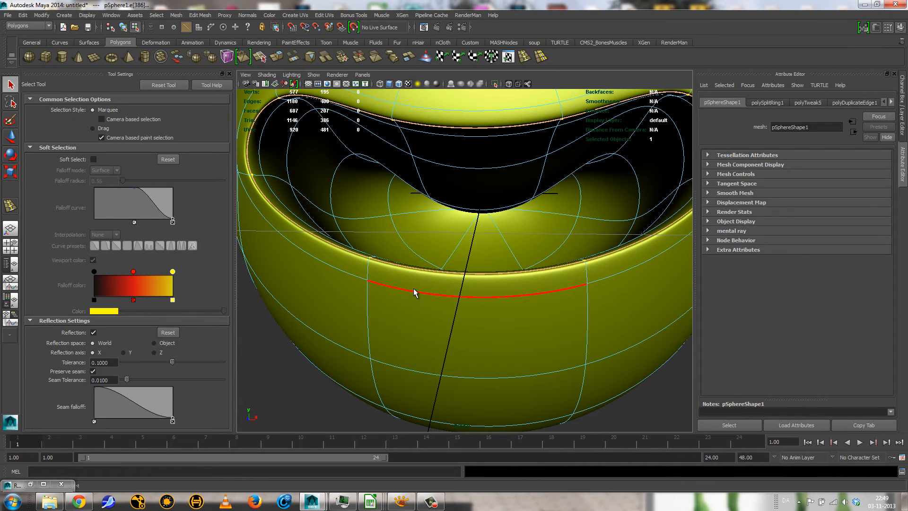
pyautogui.click(414, 292)
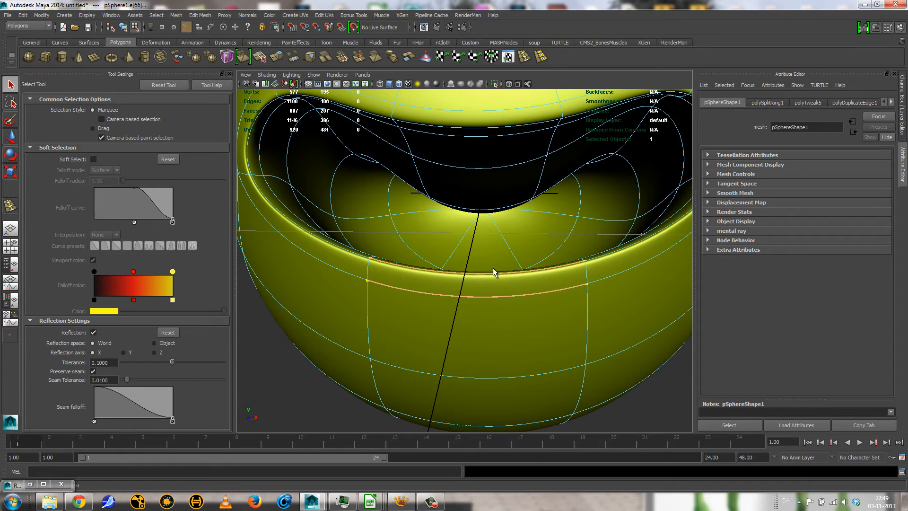
pyautogui.press('w')
pyautogui.moveTo(476, 249); pyautogui.dragTo(455, 299)
pyautogui.keyDown('alt'); pyautogui.moveTo(528, 287); pyautogui.dragTo(466, 286, button='right'); pyautogui.keyUp('alt')
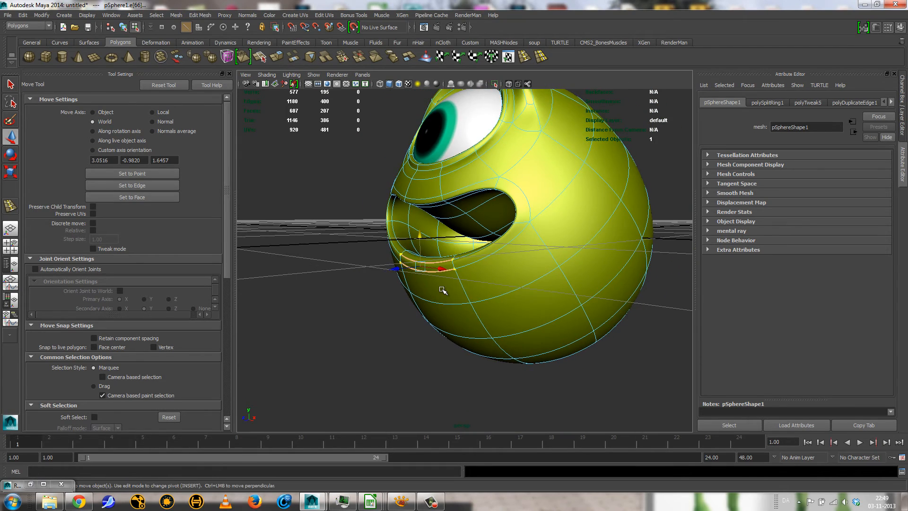
pyautogui.moveTo(444, 290)
pyautogui.keyDown('alt'); pyautogui.mouseDown()
pyautogui.moveTo(470, 280)
pyautogui.moveTo(444, 287)
pyautogui.moveTo(444, 273)
pyautogui.mouseUp(); pyautogui.keyUp('alt')
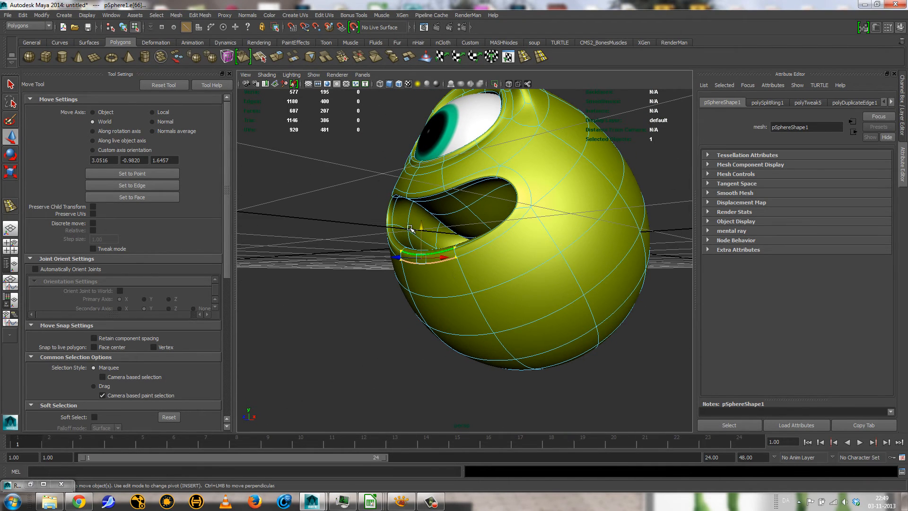
# Step: Insert an edge loop around the body just below the lower lip and raise its front middle edge slightly along Y
pyautogui.click(524, 59)
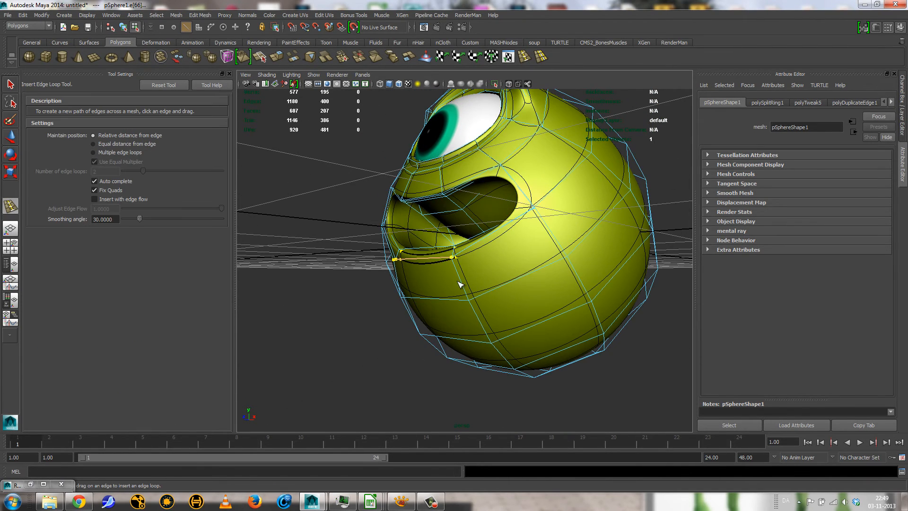
pyautogui.moveTo(459, 283); pyautogui.dragTo(458, 280)
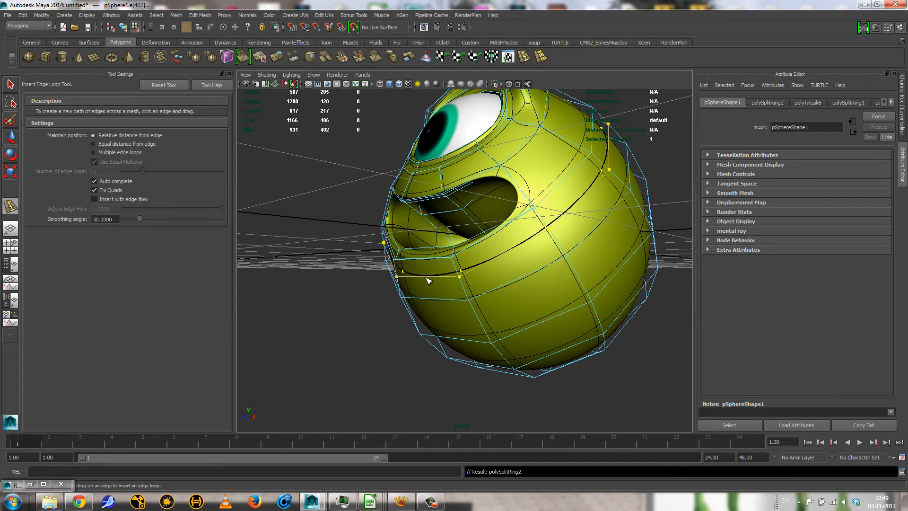
pyautogui.press('w')
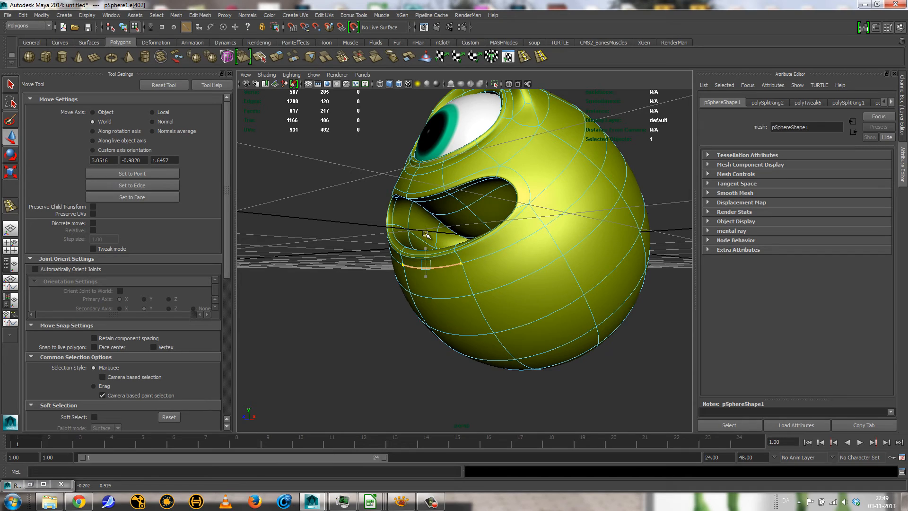
pyautogui.keyDown('alt'); pyautogui.moveTo(468, 265); pyautogui.dragTo(570, 287); pyautogui.keyUp('alt')
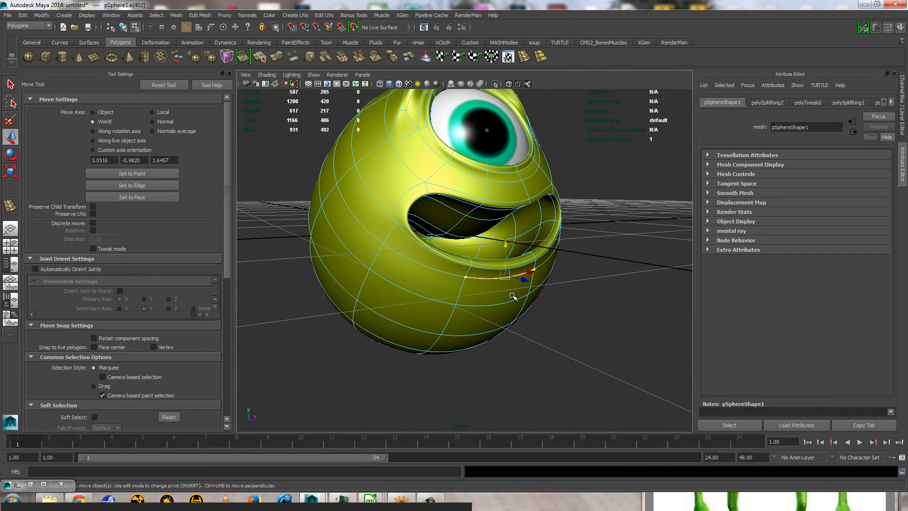
# Step: Return the body to object mode and compare its mouth and lower lip with the reference image in XnView
pyautogui.moveTo(501, 286); pyautogui.dragTo(542, 275, button='right')
pyautogui.keyDown('alt'); pyautogui.moveTo(602, 328); pyautogui.dragTo(556, 331); pyautogui.keyUp('alt')
pyautogui.click(397, 500)
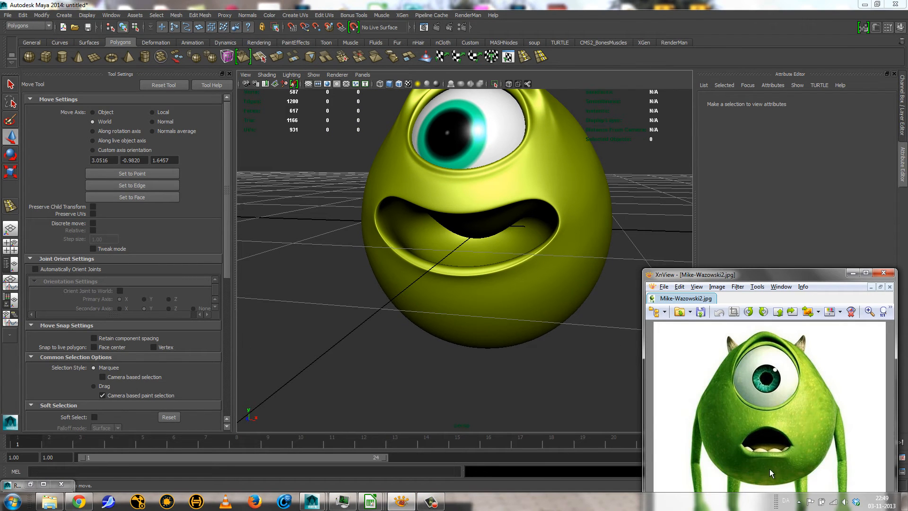
pyautogui.click(529, 328)
pyautogui.keyDown('alt'); pyautogui.moveTo(529, 328); pyautogui.dragTo(539, 280); pyautogui.keyUp('alt')
# Step: Select the body vertex just outside the mouth corner, move it outward along X and lower it along Y
pyautogui.click(583, 286)
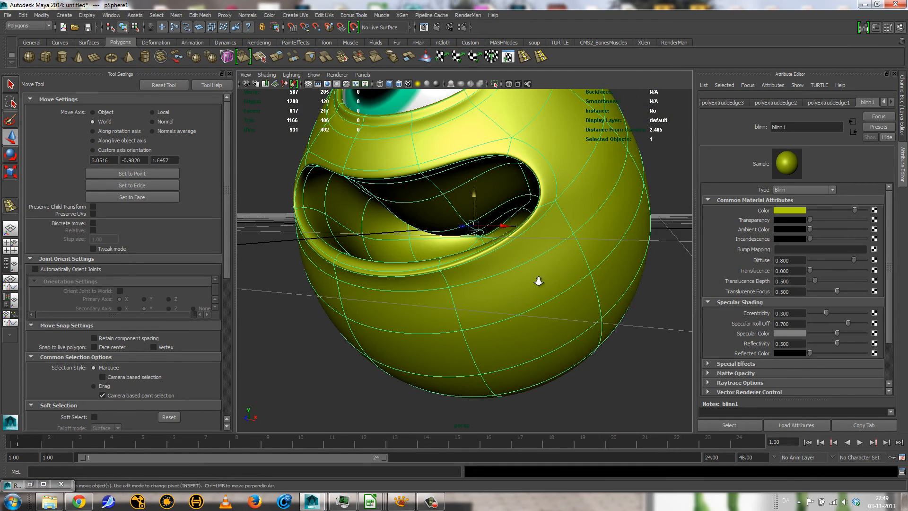
pyautogui.keyDown('alt'); pyautogui.moveTo(539, 280); pyautogui.dragTo(592, 227, button='right'); pyautogui.keyUp('alt')
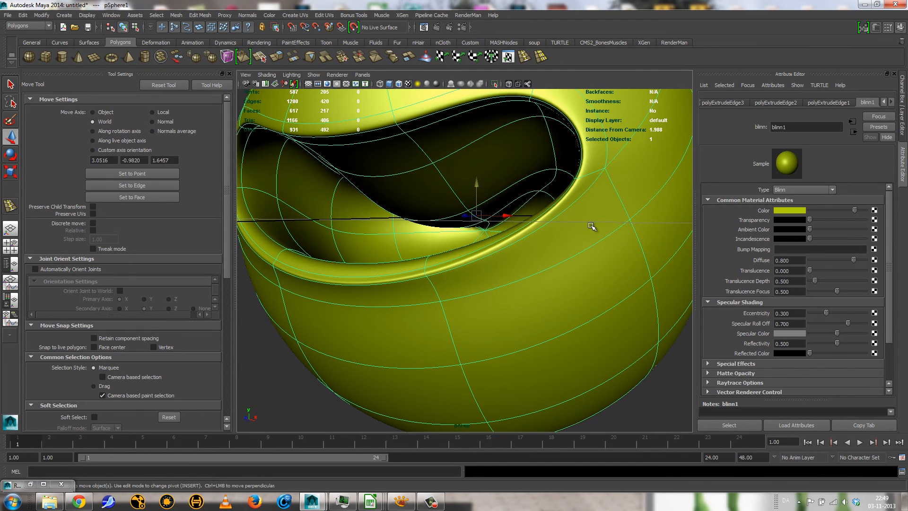
pyautogui.moveTo(604, 183); pyautogui.dragTo(607, 171, button='right')
pyautogui.click(606, 168)
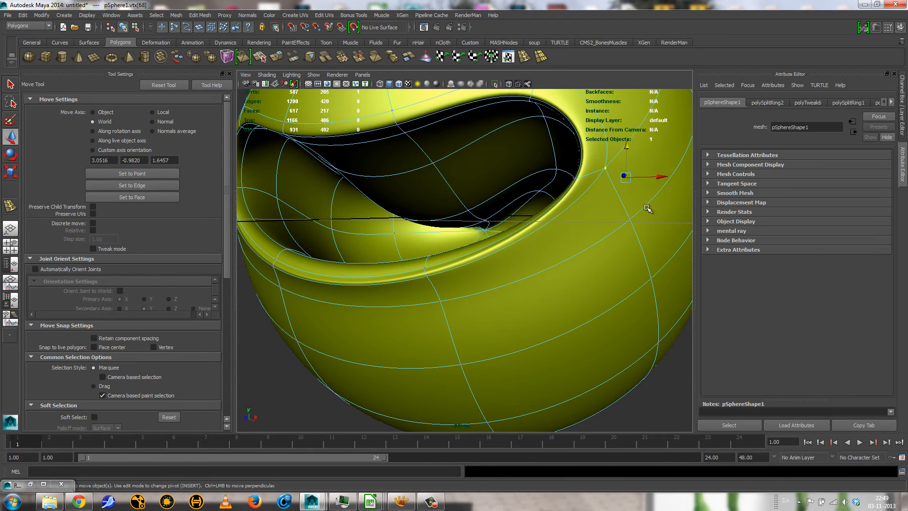
pyautogui.moveTo(652, 178); pyautogui.dragTo(675, 180)
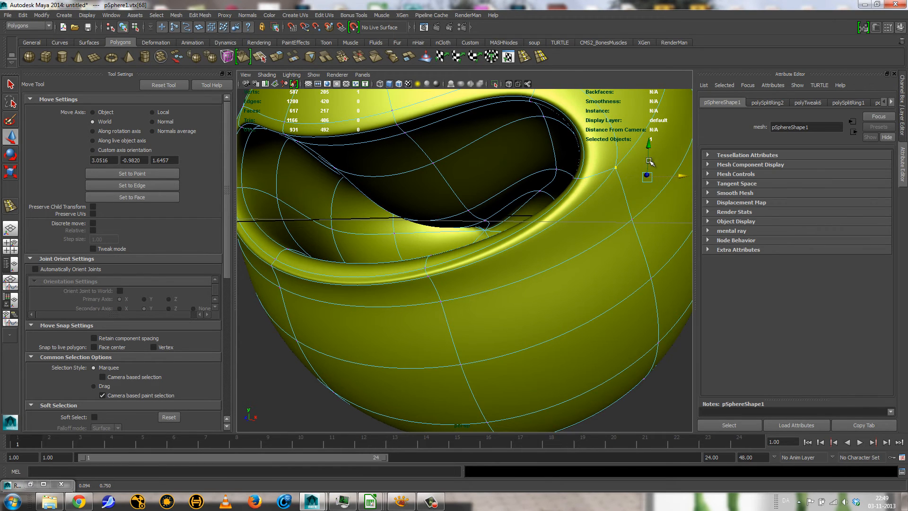
pyautogui.moveTo(648, 151); pyautogui.dragTo(648, 169)
pyautogui.keyDown('alt'); pyautogui.moveTo(612, 201); pyautogui.dragTo(655, 191); pyautogui.keyUp('alt')
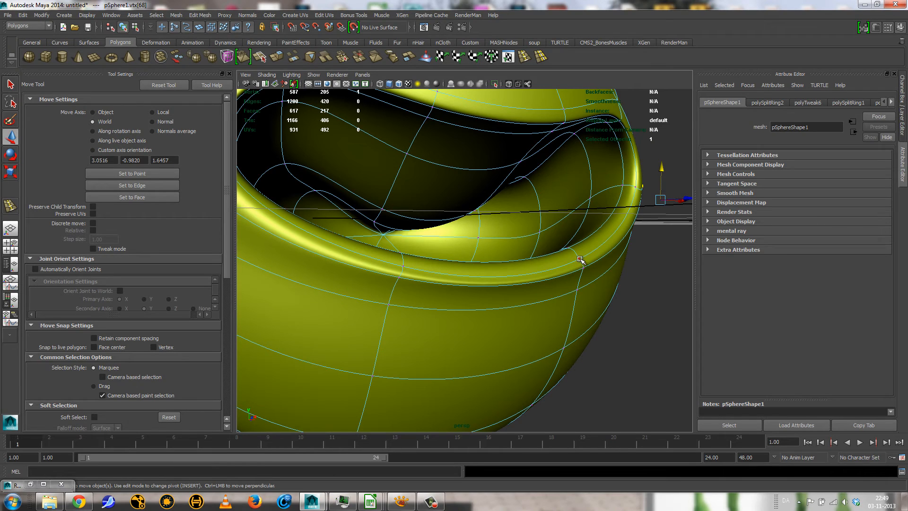
# Step: Select the two front vertices on the lower lip's outer rim and adjust them slightly along Z and Y
pyautogui.click(581, 259)
pyautogui.keyDown('shift'); pyautogui.click(404, 267); pyautogui.keyUp('shift')
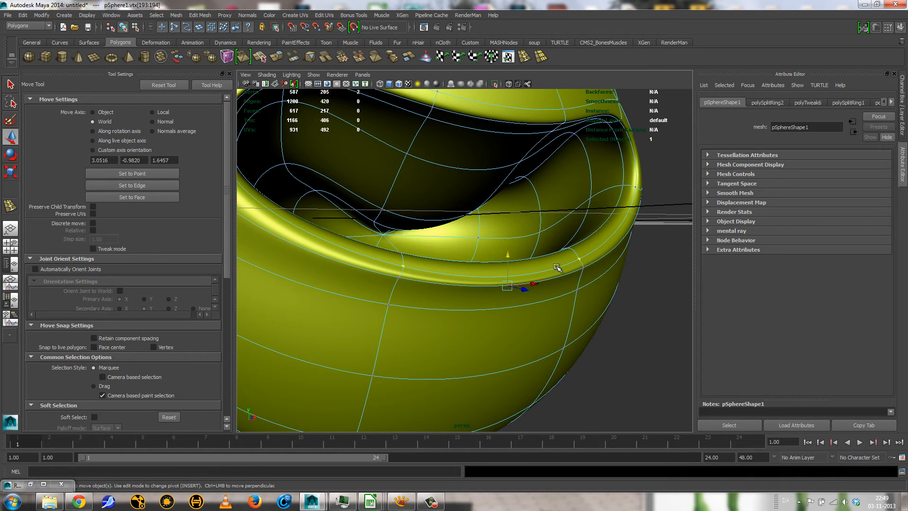
pyautogui.moveTo(522, 288); pyautogui.dragTo(527, 288)
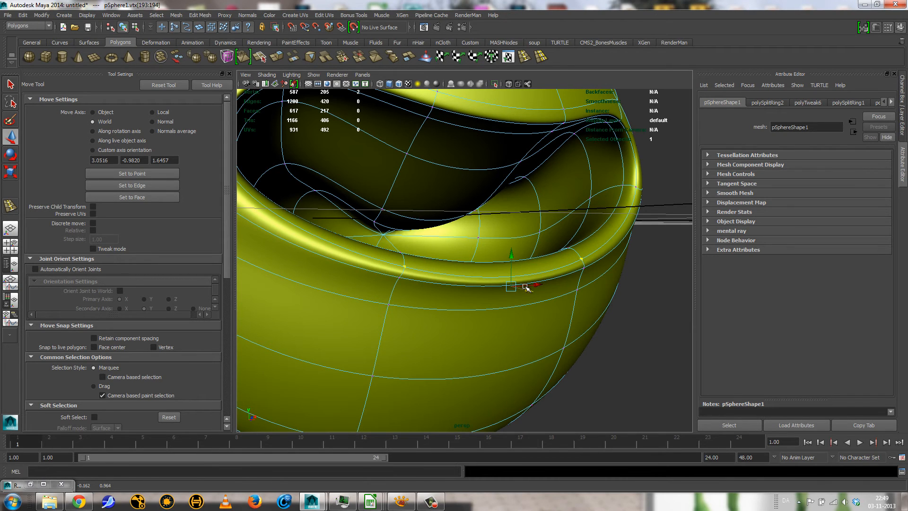
pyautogui.press('1')
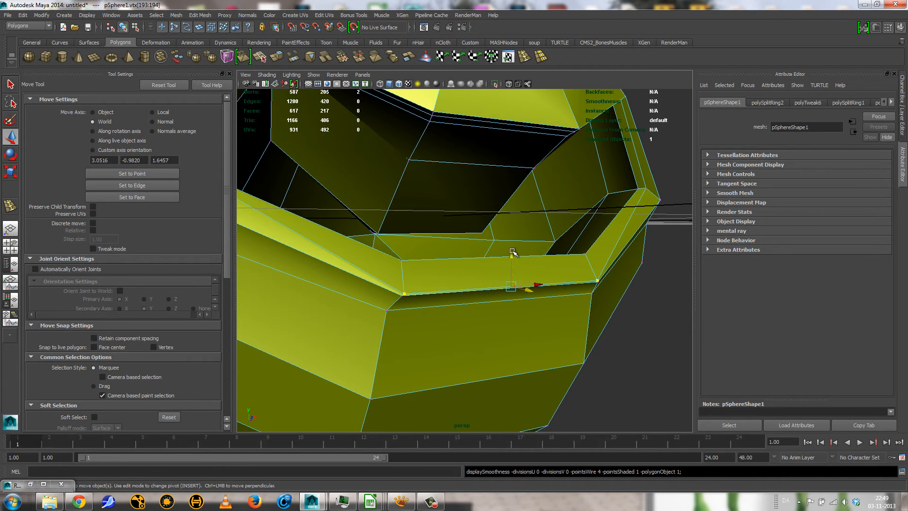
pyautogui.moveTo(514, 251); pyautogui.dragTo(506, 263)
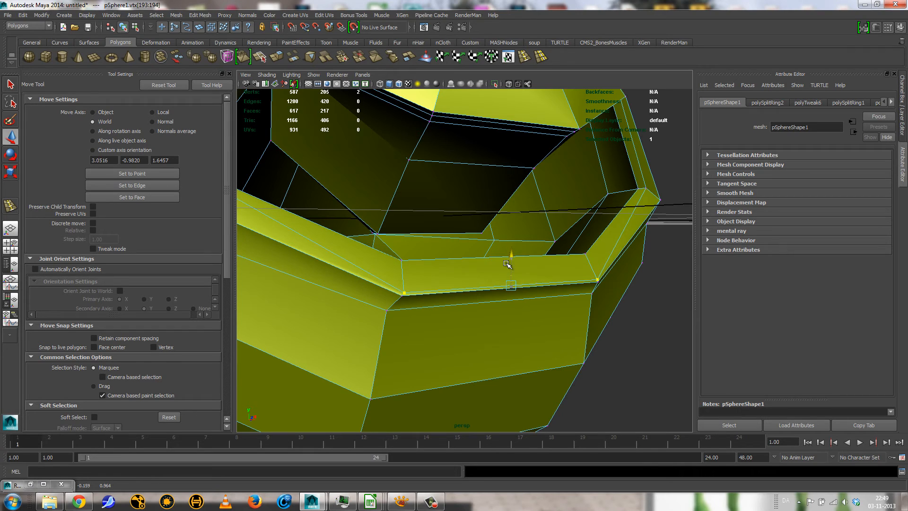
# Step: Select the lower lip's mirrored inner-rim vertices, move them forward along Z and adjust their spacing along X
pyautogui.click(400, 261)
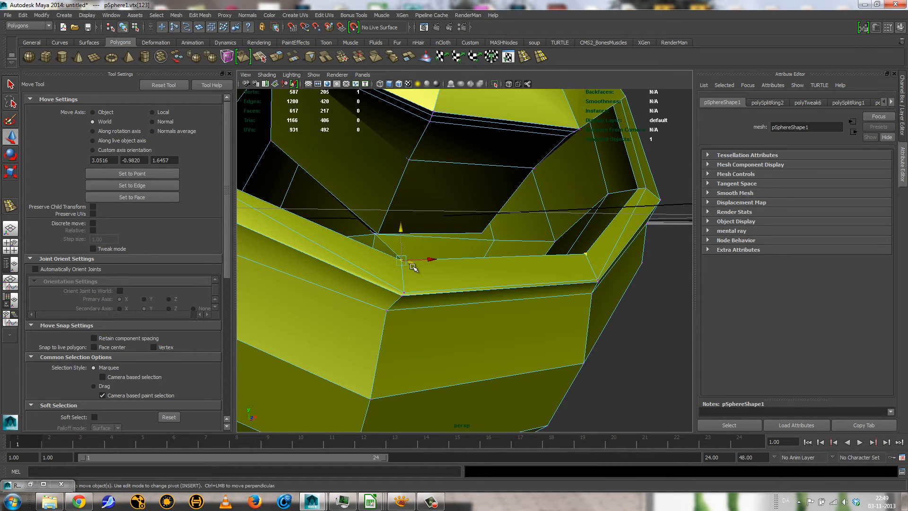
pyautogui.moveTo(413, 268); pyautogui.dragTo(426, 271, button='middle')
pyautogui.press('3')
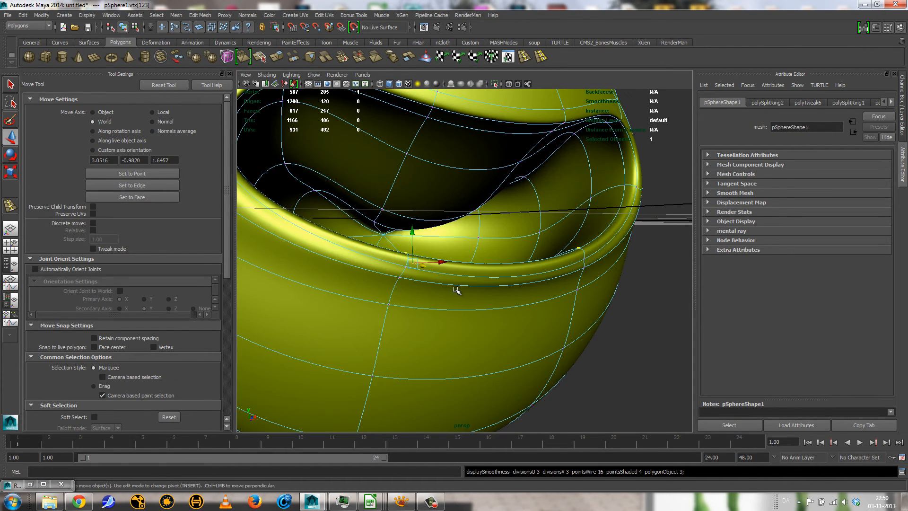
pyautogui.keyDown('alt'); pyautogui.moveTo(494, 301); pyautogui.dragTo(515, 284); pyautogui.keyUp('alt')
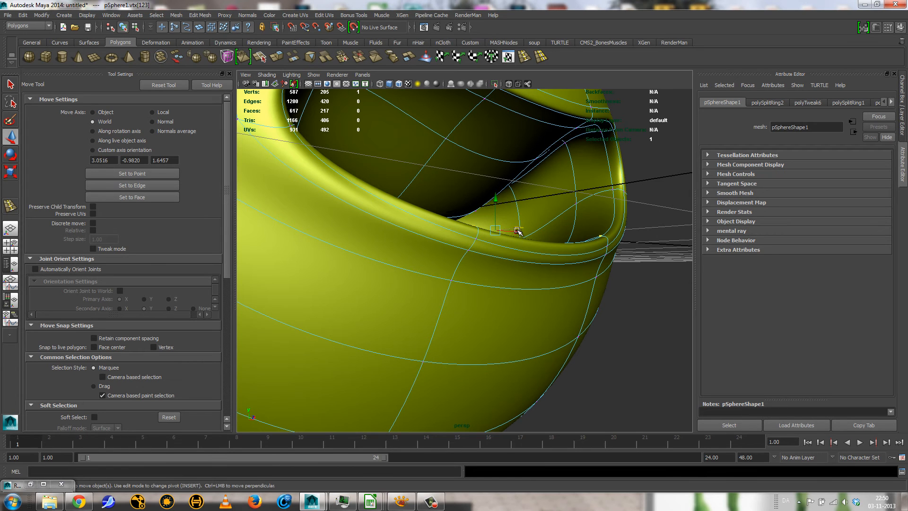
pyautogui.moveTo(516, 229); pyautogui.dragTo(482, 274)
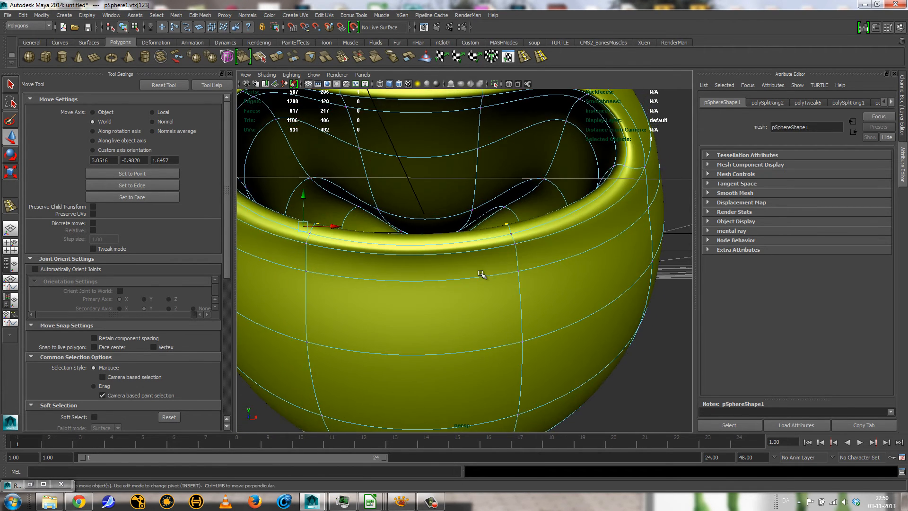
# Step: Select the two front edges along the underside of the lower lip's rim and move them along Y
pyautogui.moveTo(483, 274); pyautogui.dragTo(524, 262, button='right')
pyautogui.keyDown('alt'); pyautogui.moveTo(658, 382); pyautogui.dragTo(515, 373, button='right'); pyautogui.keyUp('alt')
pyautogui.keyDown('alt'); pyautogui.moveTo(515, 373); pyautogui.dragTo(466, 367); pyautogui.keyUp('alt')
pyautogui.keyDown('alt'); pyautogui.moveTo(446, 339); pyautogui.dragTo(487, 335, button='right'); pyautogui.keyUp('alt')
pyautogui.click(466, 338)
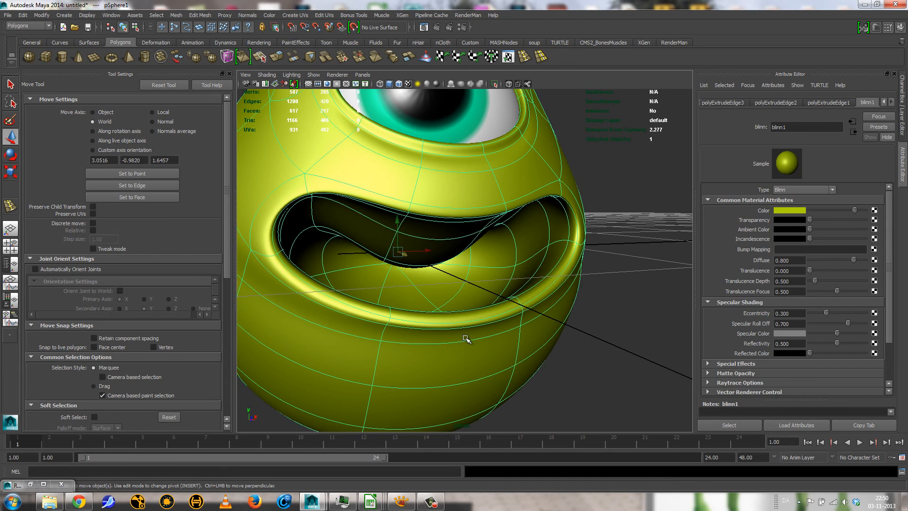
pyautogui.keyDown('alt'); pyautogui.moveTo(432, 342); pyautogui.dragTo(519, 351, button='right'); pyautogui.keyUp('alt')
pyautogui.moveTo(441, 372); pyautogui.dragTo(441, 264, button='right')
pyautogui.doubleClick(432, 339)
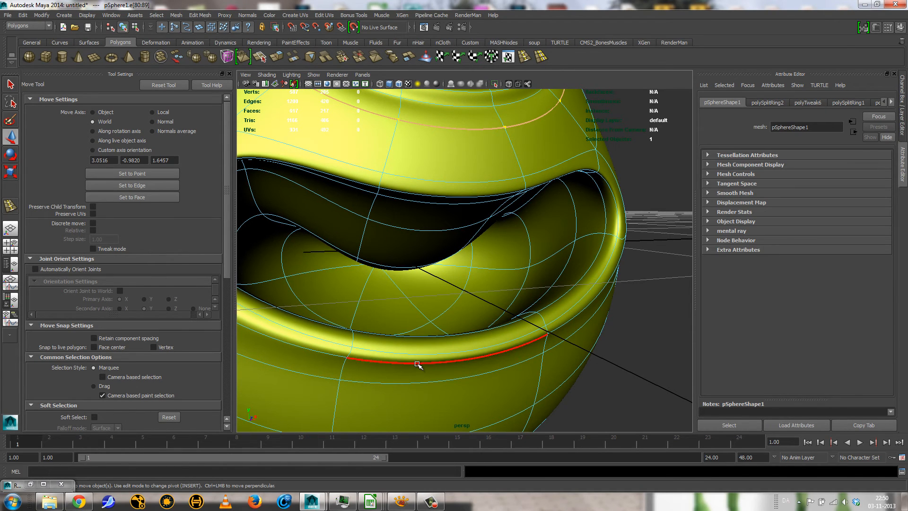
pyautogui.click(417, 365)
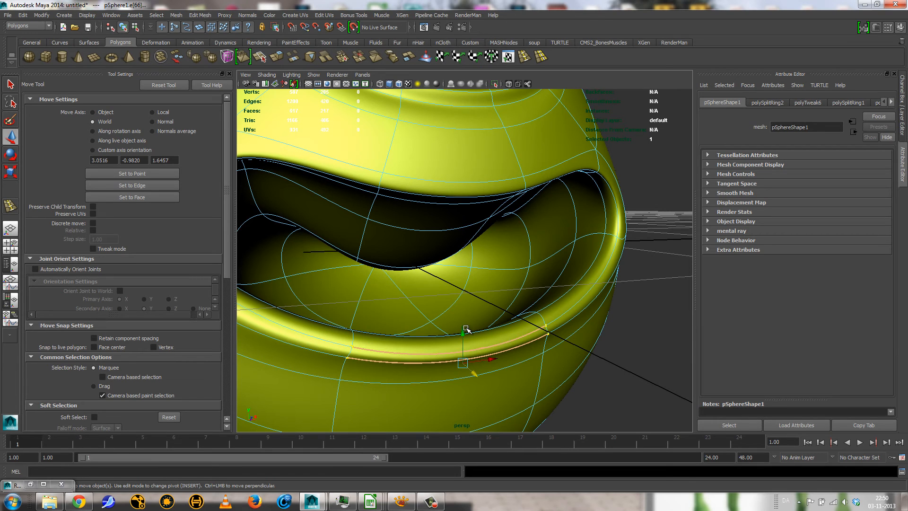
pyautogui.moveTo(466, 329); pyautogui.dragTo(519, 355)
# Step: Select the front edge just below the lower lip's rim and raise it slightly along Y
pyautogui.moveTo(560, 324); pyautogui.dragTo(604, 339)
pyautogui.click(597, 341)
pyautogui.moveTo(609, 297); pyautogui.dragTo(608, 289)
pyautogui.keyDown('alt'); pyautogui.moveTo(625, 330); pyautogui.dragTo(565, 329); pyautogui.keyUp('alt')
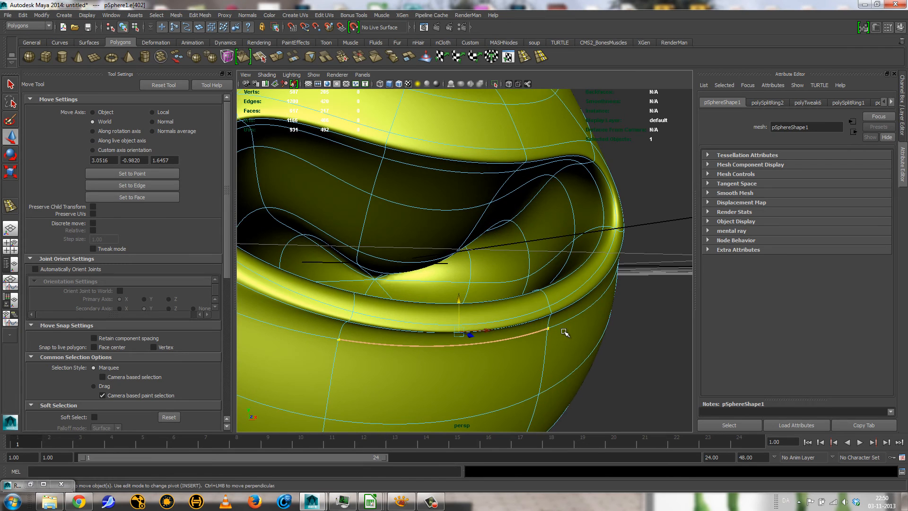
# Step: Return to object mode, deselect the body and examine the smoothed mouth from several angles
pyautogui.moveTo(567, 329); pyautogui.dragTo(605, 275, button='right')
pyautogui.click(616, 310)
pyautogui.scroll(-10, 609, 345)
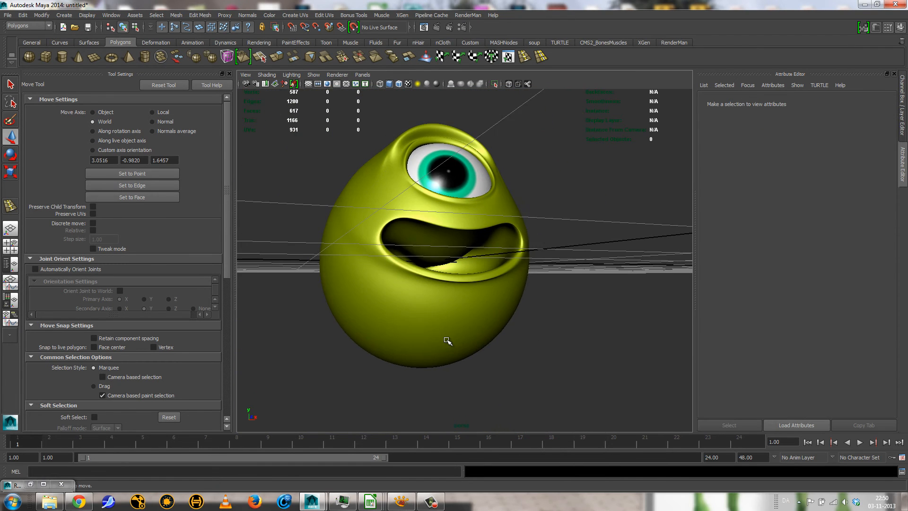
pyautogui.keyDown('alt'); pyautogui.moveTo(520, 350); pyautogui.dragTo(472, 358); pyautogui.keyUp('alt')
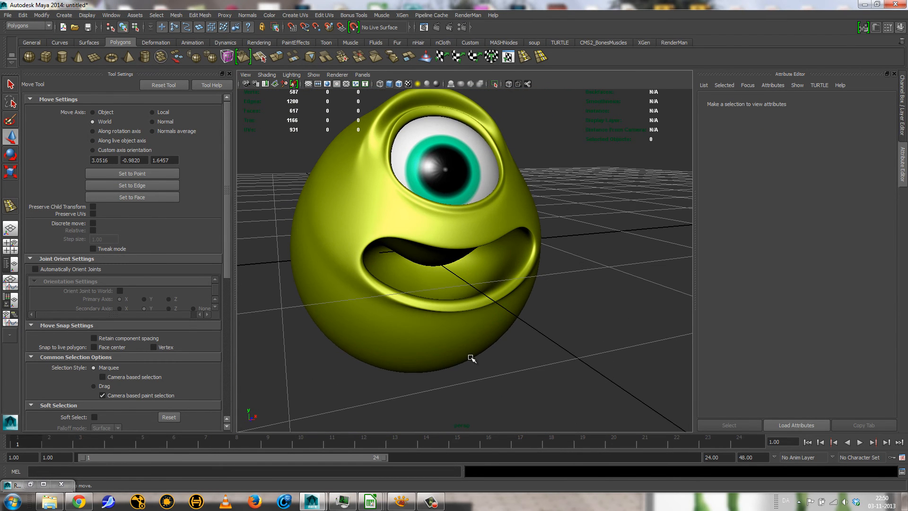
pyautogui.keyDown('alt'); pyautogui.moveTo(385, 306); pyautogui.dragTo(396, 308); pyautogui.keyUp('alt')
pyautogui.scroll(3, 411, 217)
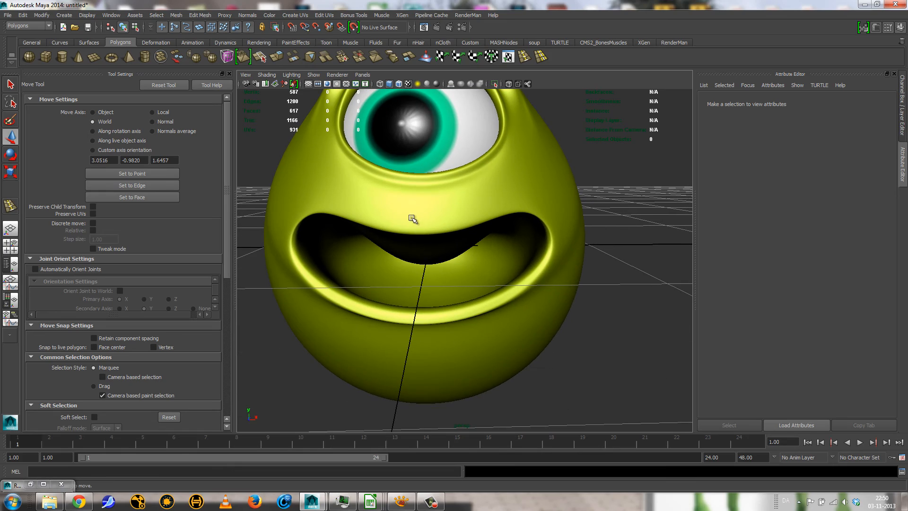
# Step: Show the body's unsmoothed cage, select the upper lip's inner centre edge, and move it forward along Z and up along Y
pyautogui.click(413, 220)
pyautogui.keyDown('alt'); pyautogui.moveTo(404, 211); pyautogui.dragTo(449, 218, button='right'); pyautogui.keyUp('alt')
pyautogui.keyDown('alt'); pyautogui.moveTo(391, 215); pyautogui.dragTo(440, 229, button='middle'); pyautogui.keyUp('alt')
pyautogui.keyDown('alt'); pyautogui.moveTo(429, 239); pyautogui.dragTo(445, 229); pyautogui.keyUp('alt')
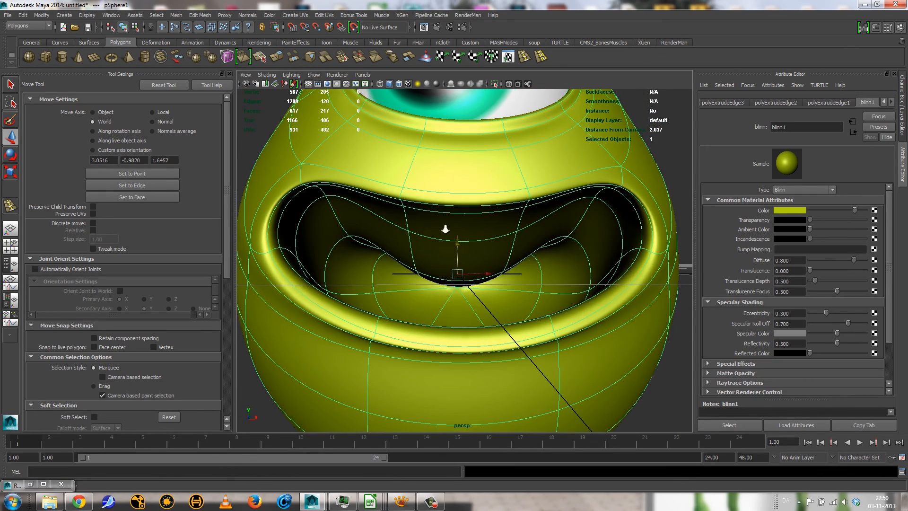
pyautogui.keyDown('alt'); pyautogui.moveTo(445, 229); pyautogui.dragTo(490, 233, button='right'); pyautogui.keyUp('alt')
pyautogui.press('1')
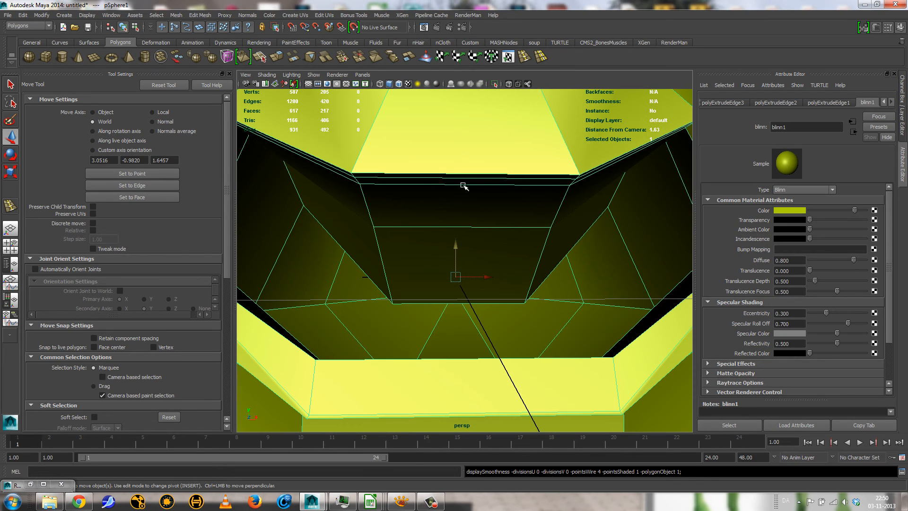
pyautogui.rightClick(443, 180)
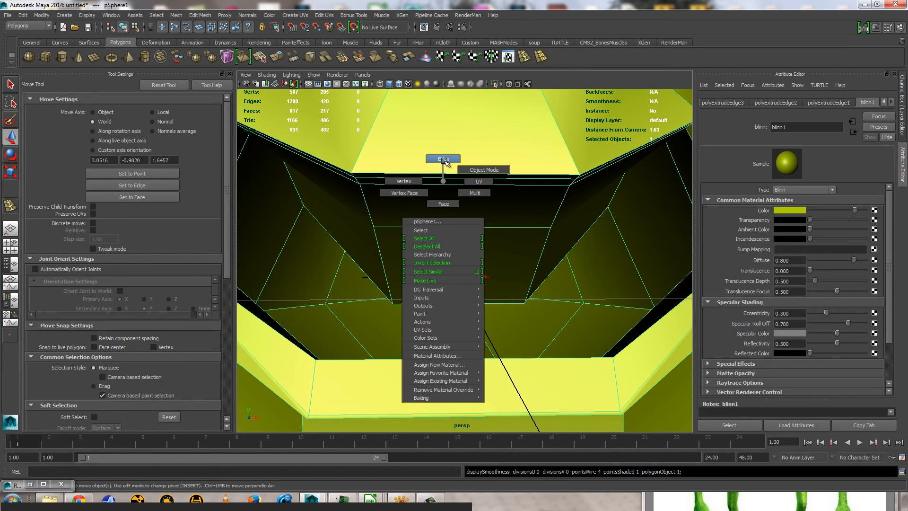
pyautogui.click(442, 159)
pyautogui.doubleClick(447, 187)
pyautogui.click(446, 185)
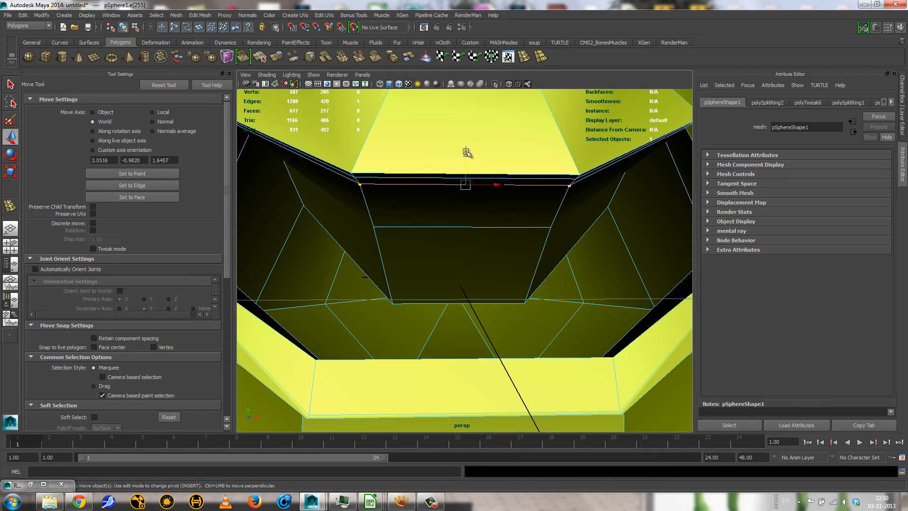
pyautogui.keyDown('alt'); pyautogui.moveTo(477, 170); pyautogui.dragTo(428, 236); pyautogui.keyUp('alt')
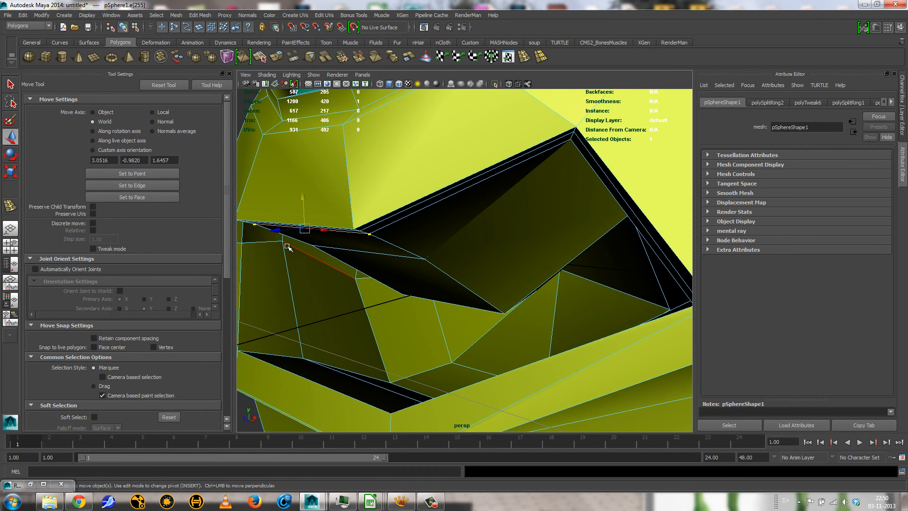
pyautogui.moveTo(276, 232); pyautogui.dragTo(266, 232)
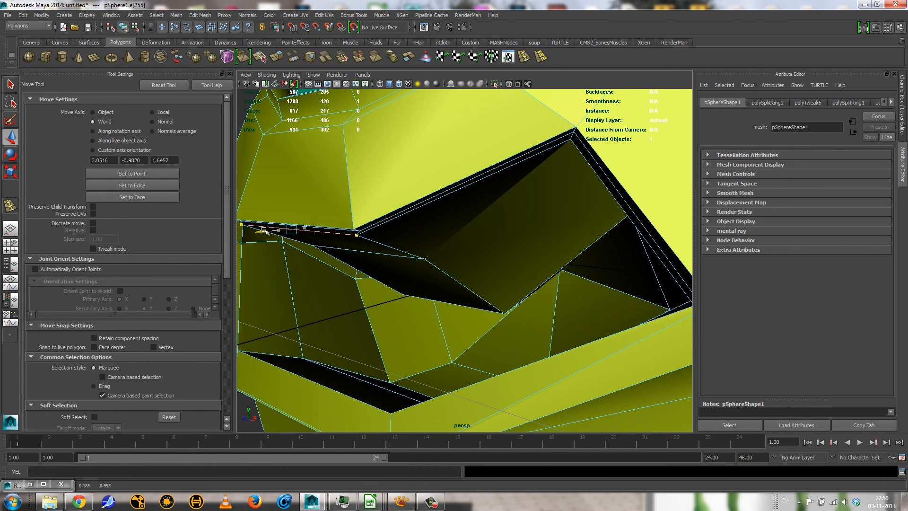
pyautogui.moveTo(289, 195); pyautogui.dragTo(283, 184)
# Step: Move the upper lip's outer centre edge back along Z and compare the smoothed result with the Mike-Wazowski2.jpg reference
pyautogui.click(263, 222)
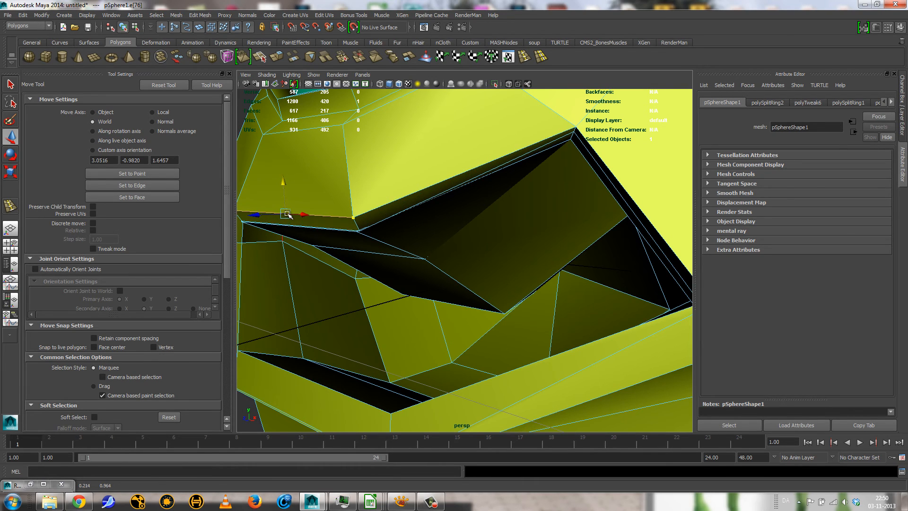
pyautogui.moveTo(255, 220); pyautogui.dragTo(269, 216)
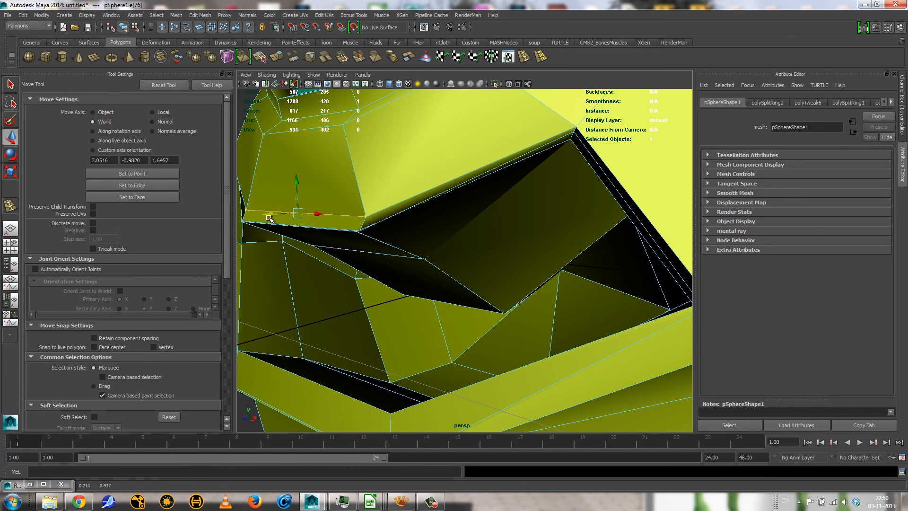
pyautogui.press('3')
pyautogui.keyDown('alt'); pyautogui.moveTo(304, 258); pyautogui.dragTo(239, 176); pyautogui.keyUp('alt')
pyautogui.moveTo(270, 148); pyautogui.dragTo(460, 316)
pyautogui.click(401, 501)
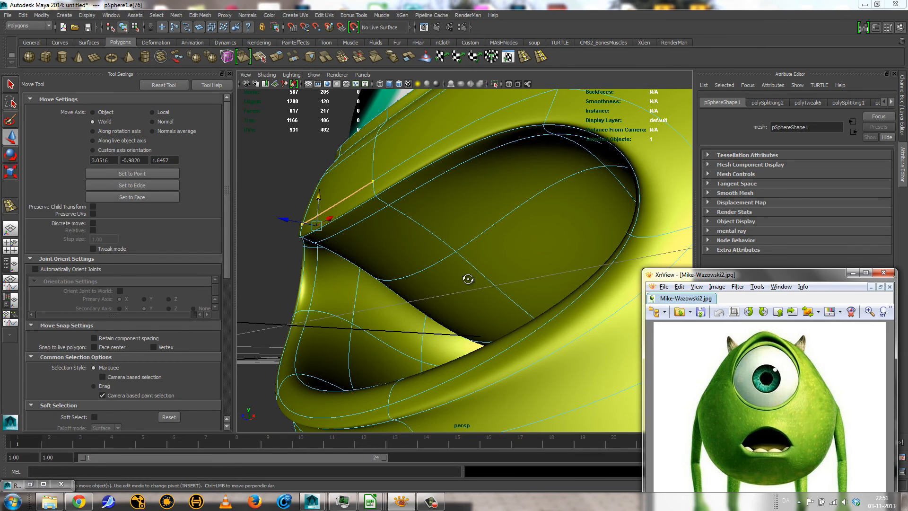
pyautogui.keyDown('alt'); pyautogui.moveTo(468, 279); pyautogui.dragTo(450, 259); pyautogui.keyUp('alt')
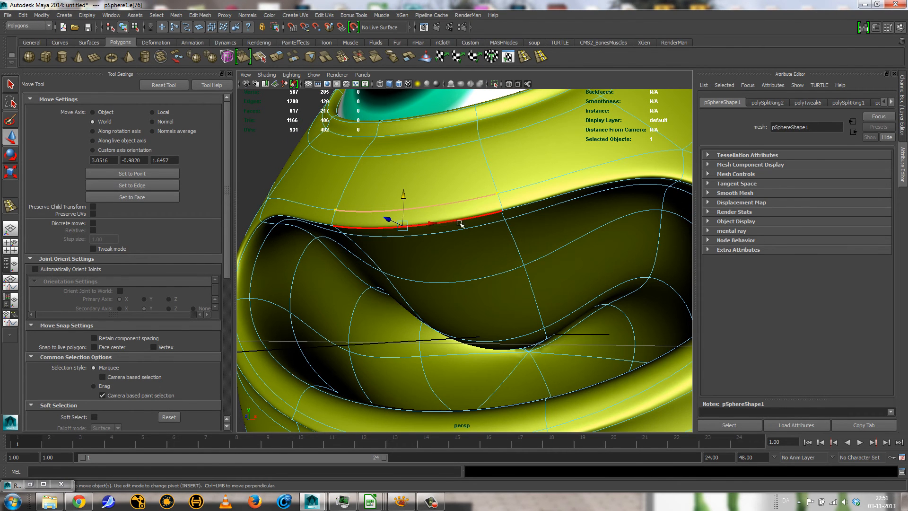
# Step: In the unsmoothed view, select both neighbouring centre edges on the upper lip's rim and move them along Y
pyautogui.press('1')
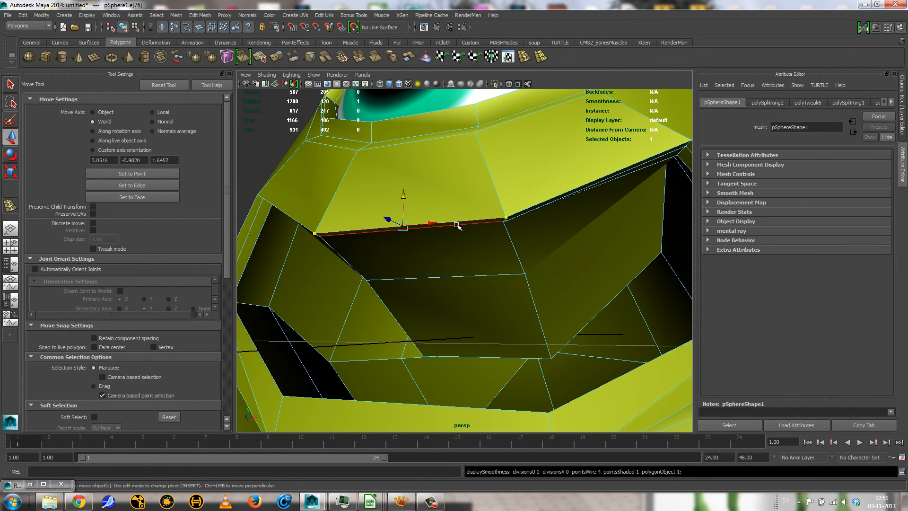
pyautogui.click(457, 221)
pyautogui.keyDown('shift'); pyautogui.click(457, 222); pyautogui.keyUp('shift')
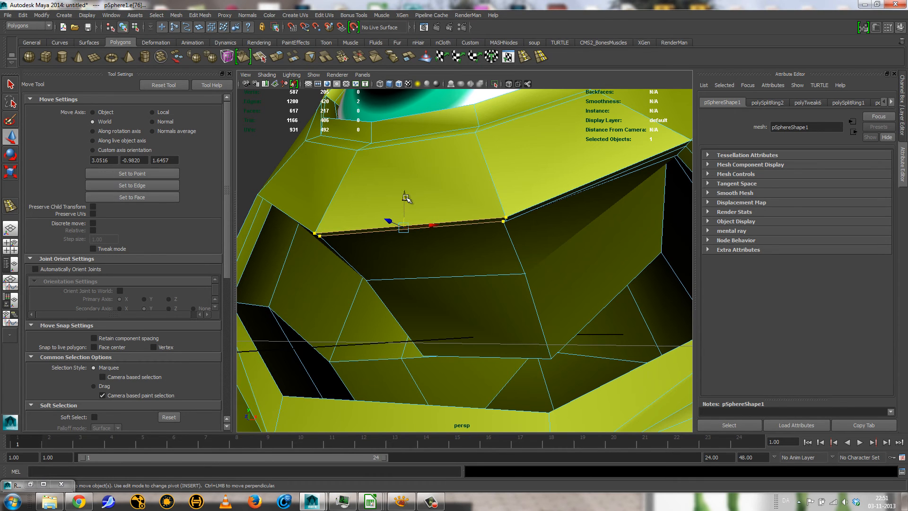
pyautogui.moveTo(405, 197); pyautogui.dragTo(308, 187)
# Step: Select the upper lip's inner centre edge, lower it along Y to thicken the lip, and restore the smooth preview
pyautogui.click(383, 195)
pyautogui.keyDown('alt'); pyautogui.moveTo(379, 205); pyautogui.dragTo(371, 206); pyautogui.keyUp('alt')
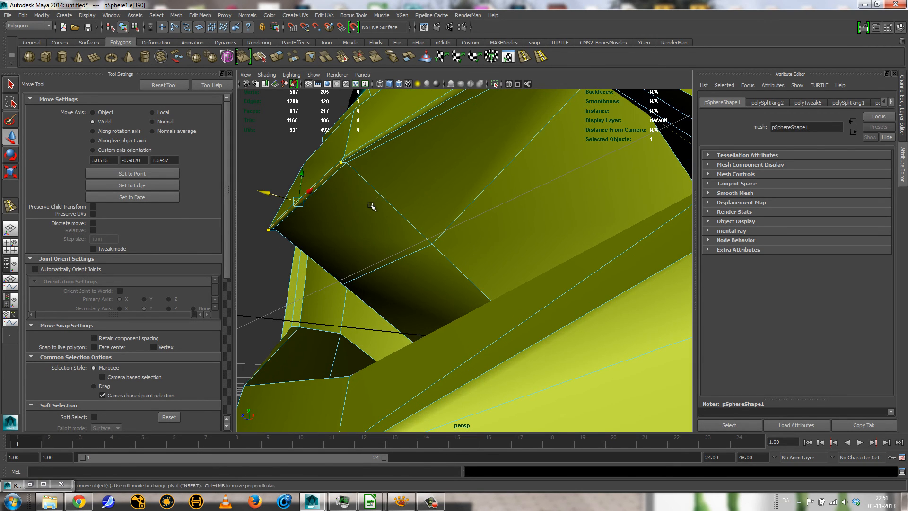
pyautogui.click(328, 182)
pyautogui.moveTo(306, 169); pyautogui.dragTo(306, 185)
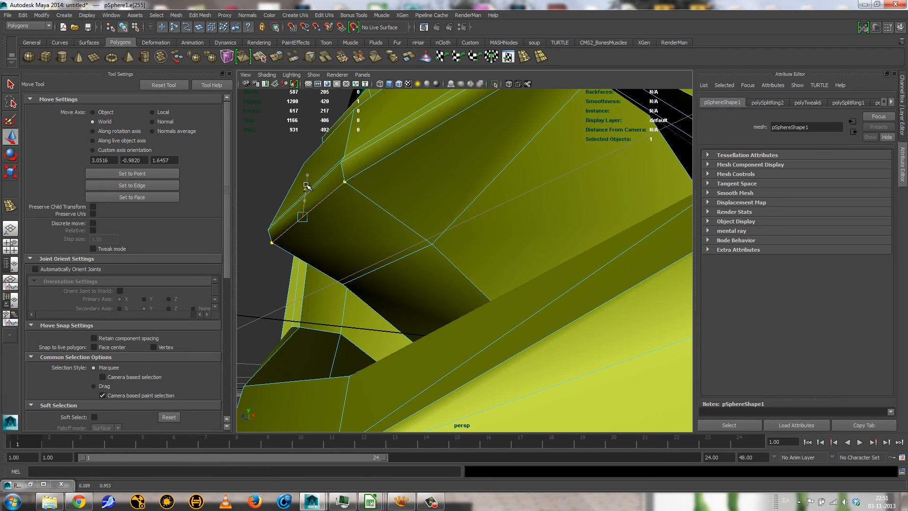
pyautogui.press('3')
pyautogui.keyDown('alt'); pyautogui.moveTo(463, 267); pyautogui.dragTo(420, 271, button='right'); pyautogui.keyUp('alt')
pyautogui.keyDown('alt'); pyautogui.moveTo(420, 272); pyautogui.dragTo(500, 287); pyautogui.keyUp('alt')
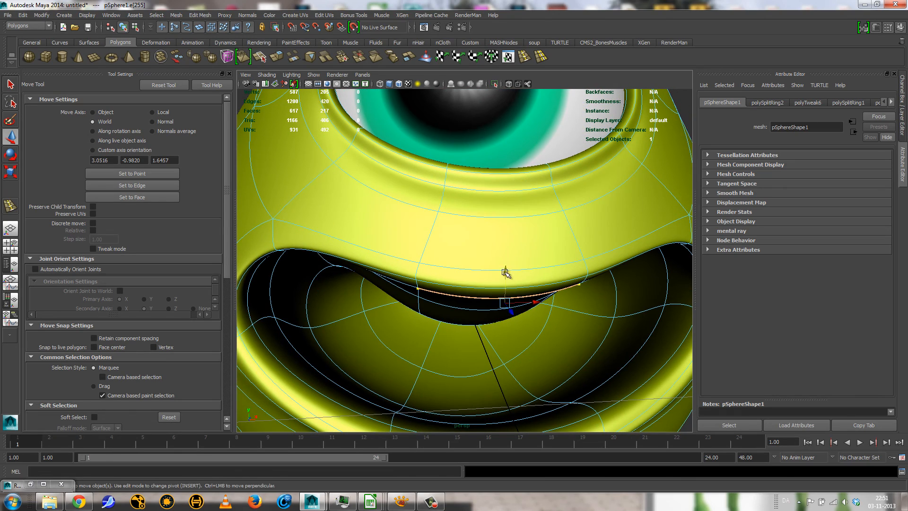
pyautogui.moveTo(505, 273); pyautogui.dragTo(506, 277, button='middle')
# Step: Adjust the upper lip's outer centre edge along Z and raise the centre rim edge along Y
pyautogui.keyDown('alt'); pyautogui.moveTo(510, 301); pyautogui.dragTo(536, 281); pyautogui.keyUp('alt')
pyautogui.click(564, 250)
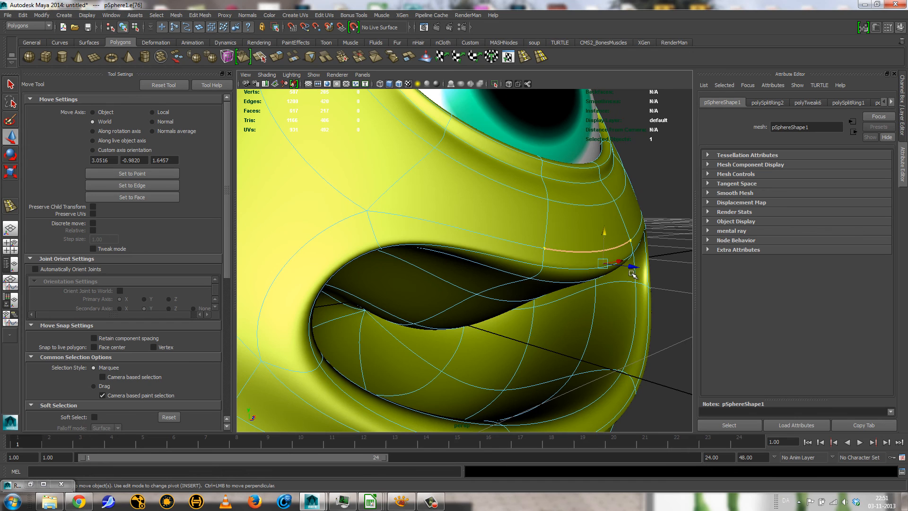
pyautogui.moveTo(624, 262)
pyautogui.keyDown('alt'); pyautogui.mouseDown()
pyautogui.moveTo(646, 276)
pyautogui.moveTo(610, 262)
pyautogui.mouseUp(); pyautogui.keyUp('alt')
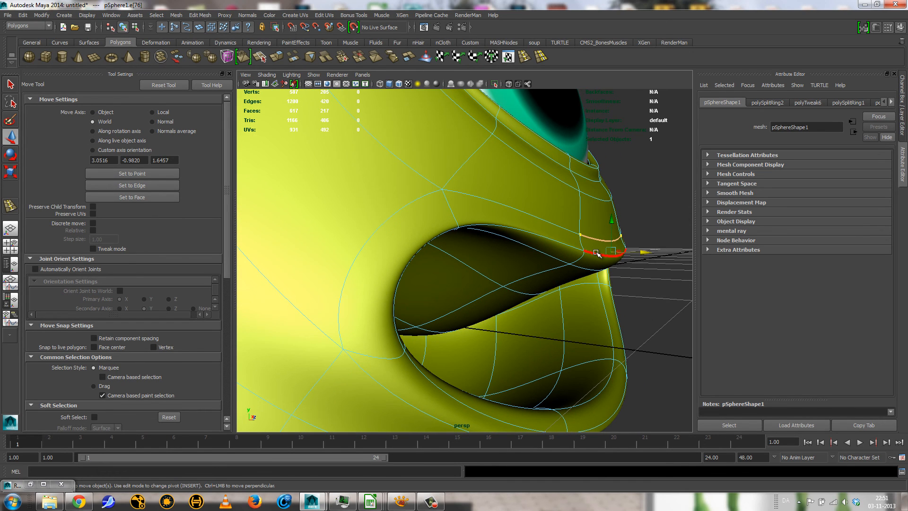
pyautogui.moveTo(623, 228); pyautogui.dragTo(623, 215)
pyautogui.keyDown('alt'); pyautogui.moveTo(621, 267); pyautogui.dragTo(558, 281); pyautogui.keyUp('alt')
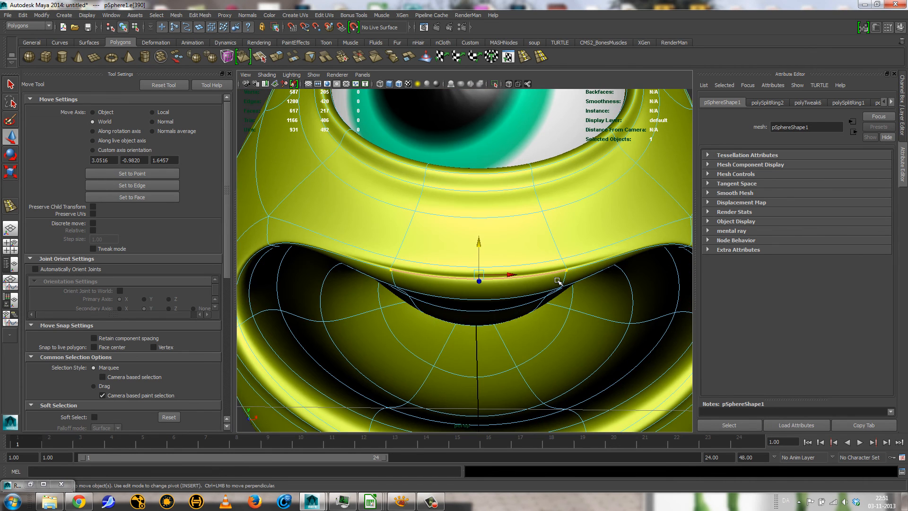
# Step: Move the upper lip's side edge toward the mouth corner along Y, then return to object mode to check the shape
pyautogui.click(608, 257)
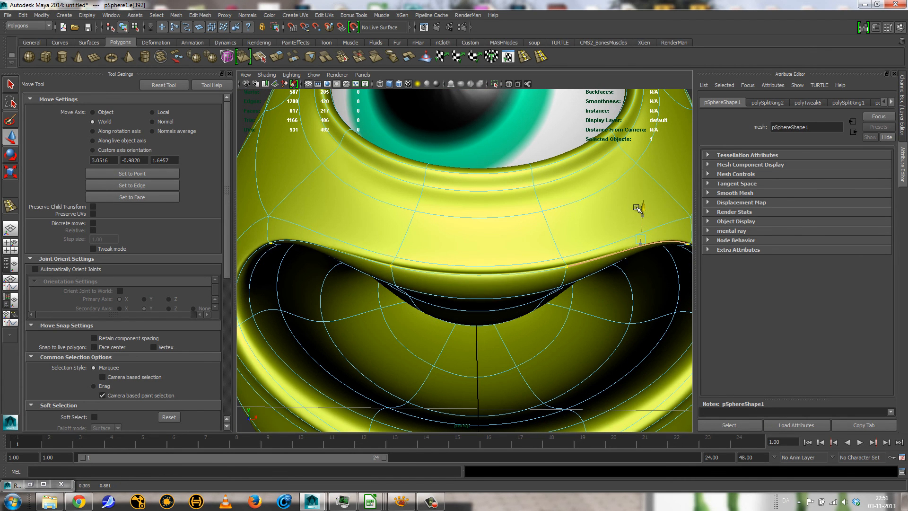
pyautogui.moveTo(519, 282); pyautogui.dragTo(554, 271, button='right')
pyautogui.scroll(-7, 436, 325)
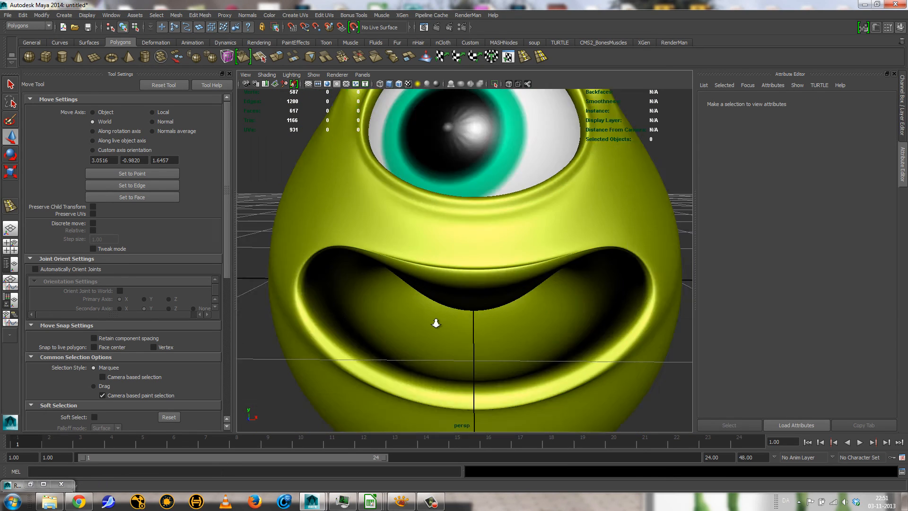
pyautogui.keyDown('alt'); pyautogui.moveTo(437, 325); pyautogui.dragTo(574, 317); pyautogui.keyUp('alt')
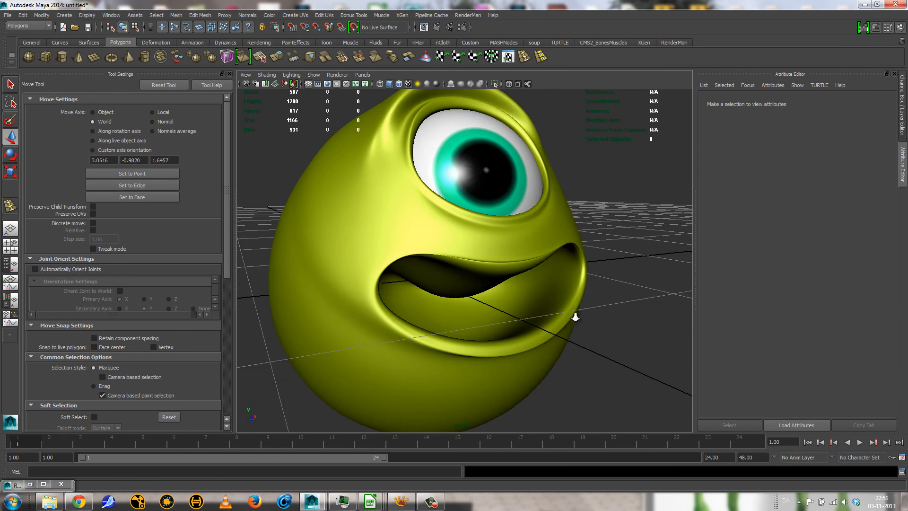
# Step: Reselect the upper lip's centre rim edge on the body and adjust it along Y
pyautogui.scroll(3, 531, 269)
pyautogui.click(531, 270)
pyautogui.scroll(5, 539, 261)
pyautogui.moveTo(539, 261); pyautogui.dragTo(539, 247, button='right')
pyautogui.doubleClick(541, 264)
pyautogui.click(542, 267)
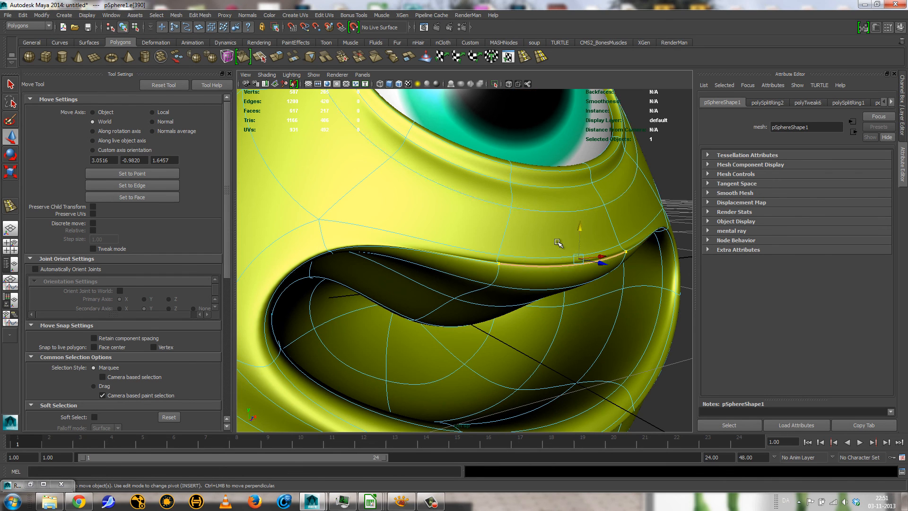
pyautogui.moveTo(584, 226); pyautogui.dragTo(524, 266)
# Step: Select the vertex above the mouth's upper corner and raise it slightly along Y in the unsmoothed view
pyautogui.moveTo(620, 256); pyautogui.dragTo(579, 256, button='right')
pyautogui.click(652, 226)
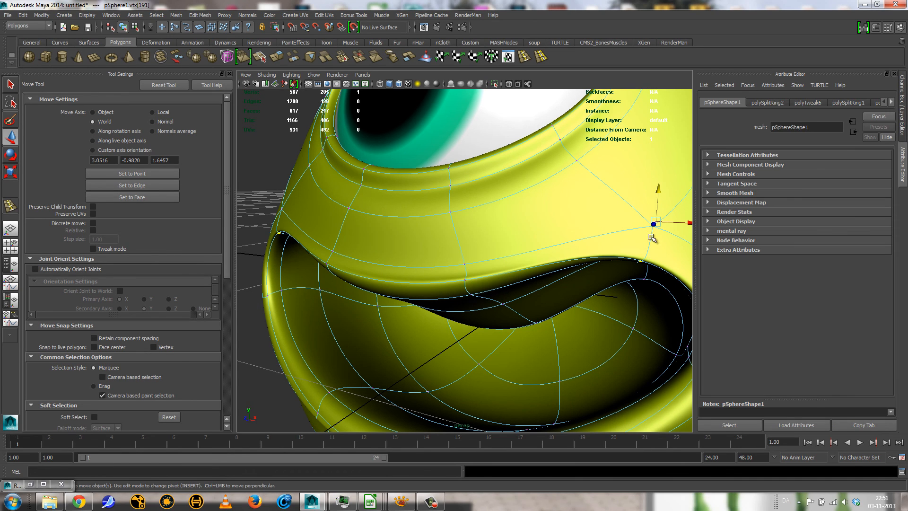
pyautogui.press('1')
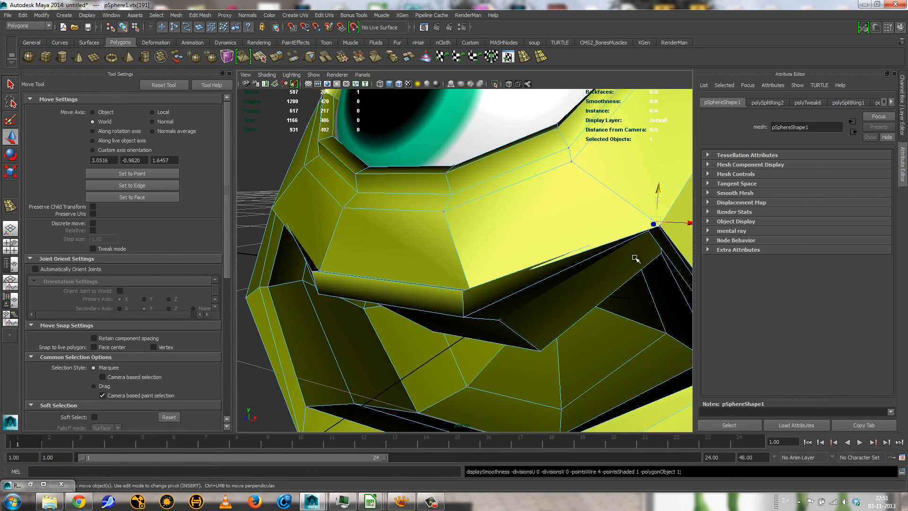
pyautogui.keyDown('alt'); pyautogui.moveTo(656, 227); pyautogui.dragTo(575, 243); pyautogui.keyUp('alt')
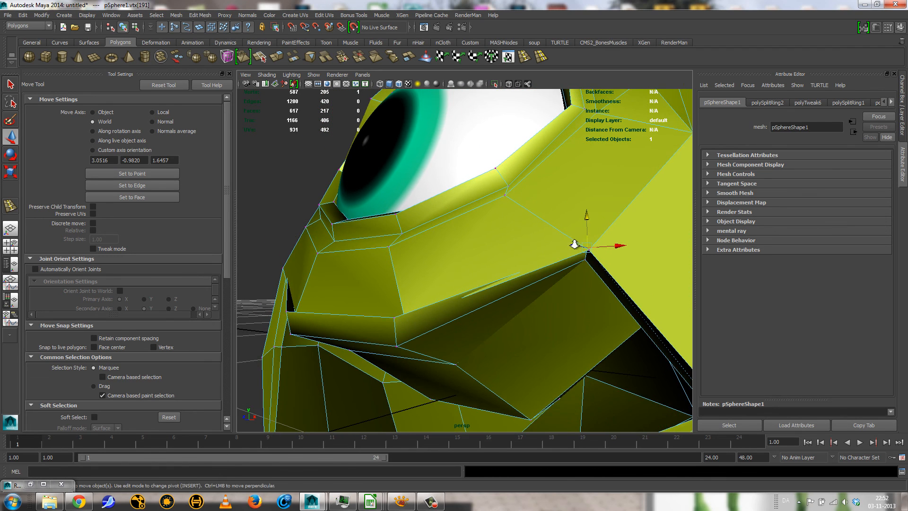
pyautogui.keyDown('alt'); pyautogui.moveTo(576, 243); pyautogui.dragTo(639, 229, button='right'); pyautogui.keyUp('alt')
pyautogui.moveTo(658, 207); pyautogui.dragTo(658, 200)
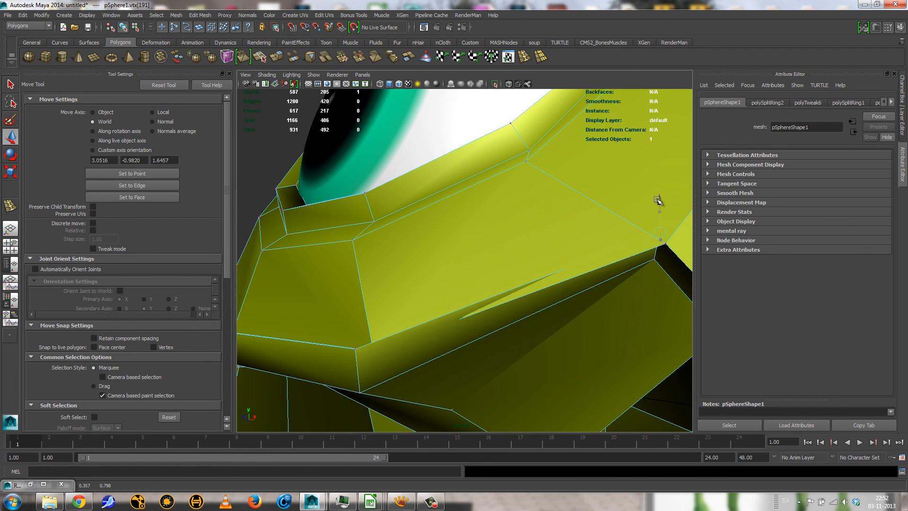
# Step: Adjust the adjacent rim vertex at the mouth's upper corner along Y and restore the smooth preview
pyautogui.click(667, 243)
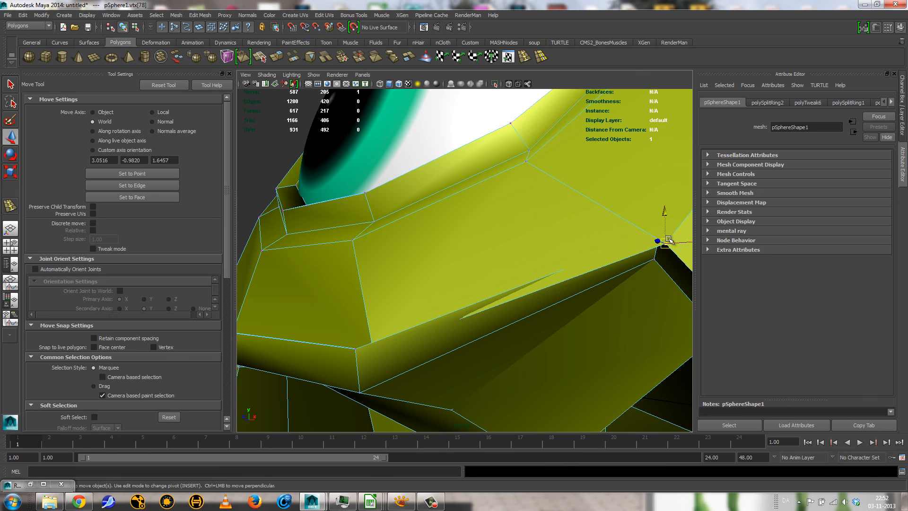
pyautogui.moveTo(667, 212)
pyautogui.mouseDown()
pyautogui.moveTo(666, 176)
pyautogui.moveTo(682, 213)
pyautogui.moveTo(658, 218)
pyautogui.mouseUp()
pyautogui.press('3')
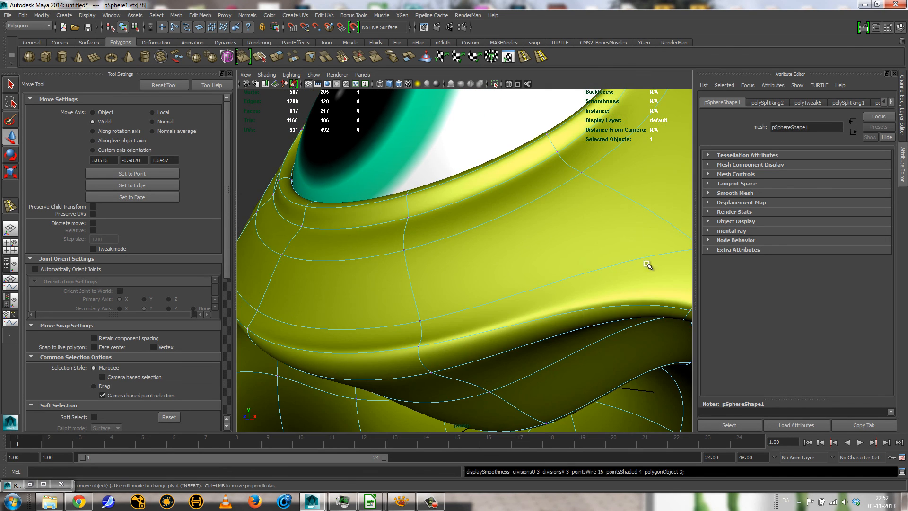
# Step: Examine the whole smoothed body, mouth and eye from the front, side and above
pyautogui.keyDown('alt'); pyautogui.moveTo(633, 299); pyautogui.dragTo(530, 309, button='right'); pyautogui.keyUp('alt')
pyautogui.keyDown('alt'); pyautogui.moveTo(530, 309); pyautogui.dragTo(628, 328); pyautogui.keyUp('alt')
pyautogui.keyDown('alt'); pyautogui.moveTo(629, 329); pyautogui.dragTo(513, 320, button='right'); pyautogui.keyUp('alt')
pyautogui.keyDown('alt'); pyautogui.moveTo(513, 320); pyautogui.dragTo(470, 327); pyautogui.keyUp('alt')
pyautogui.keyDown('alt'); pyautogui.moveTo(345, 308); pyautogui.dragTo(472, 322); pyautogui.keyUp('alt')
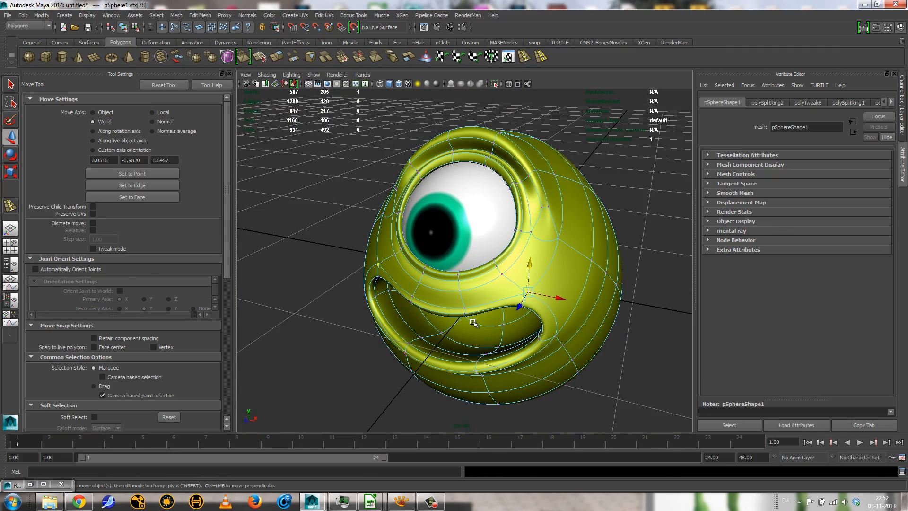
pyautogui.keyDown('alt'); pyautogui.moveTo(470, 364); pyautogui.dragTo(358, 329); pyautogui.keyUp('alt')
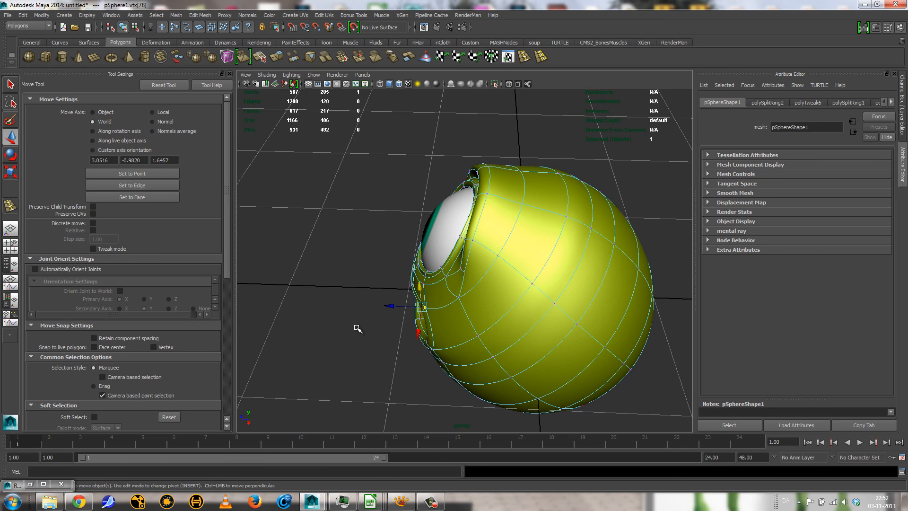
pyautogui.keyDown('alt'); pyautogui.moveTo(519, 315); pyautogui.dragTo(535, 305); pyautogui.keyUp('alt')
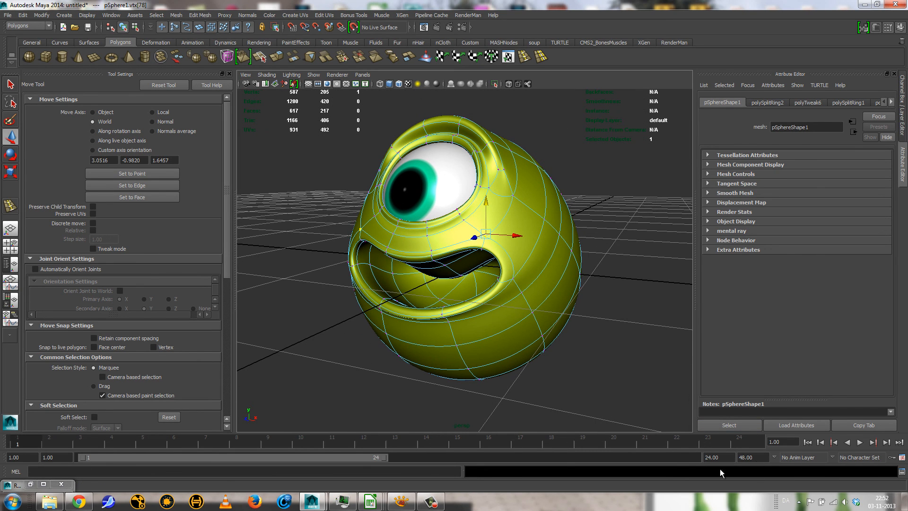
pyautogui.click(444, 505)
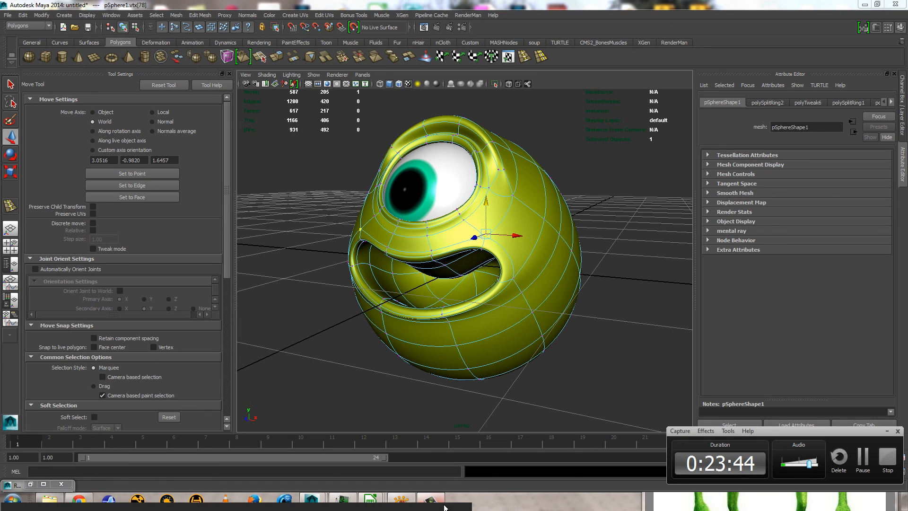